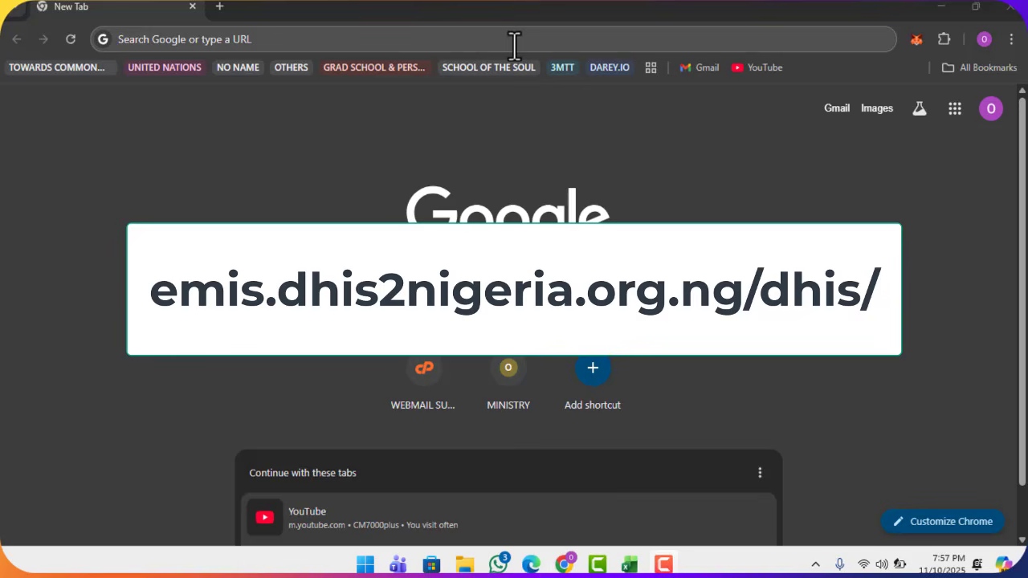
Step: Load the Nigeria EMIS sign-in page at emis.dhis2nigeria.org.ng/dhis/
{"action": "left_click", "coordinate": [514, 46]}
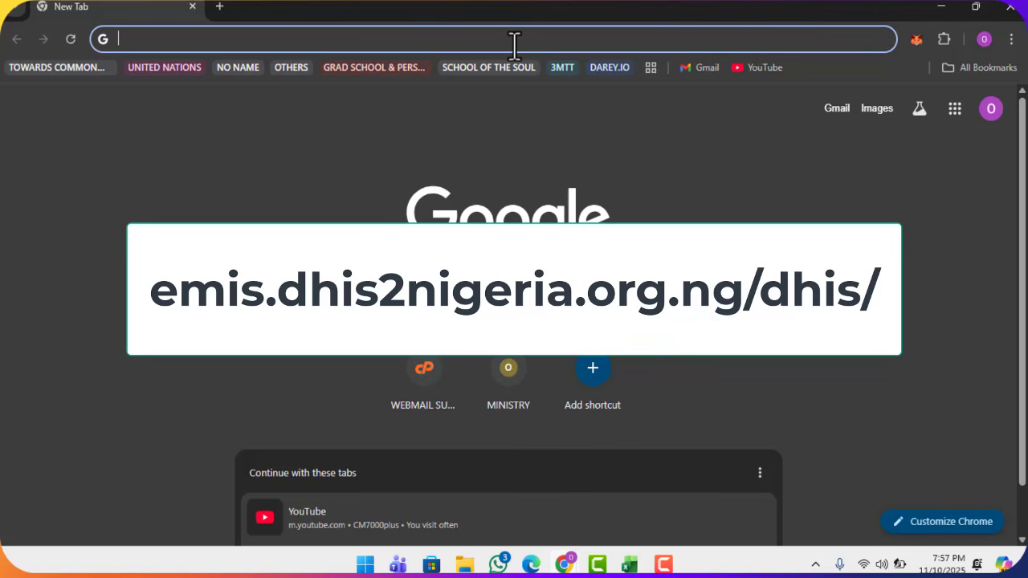
{"action": "type", "text": "emis."}
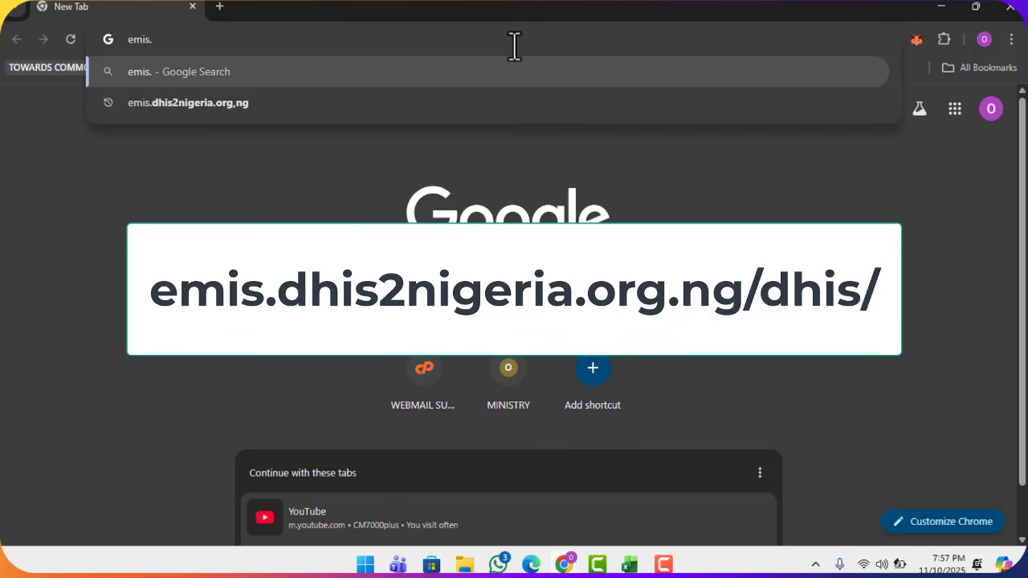
{"action": "type", "text": "dhis"}
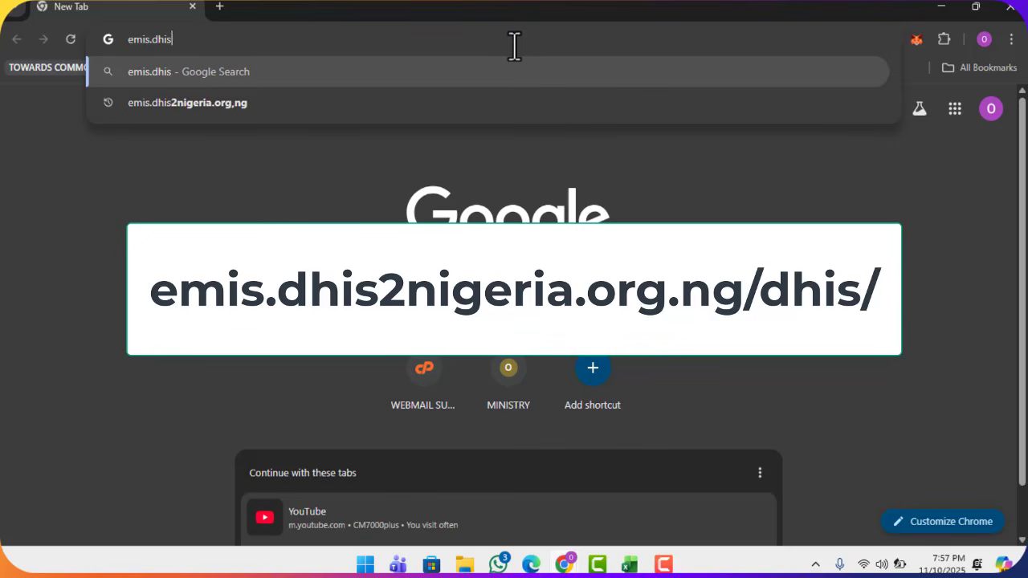
{"action": "type", "text": "2nigeri"}
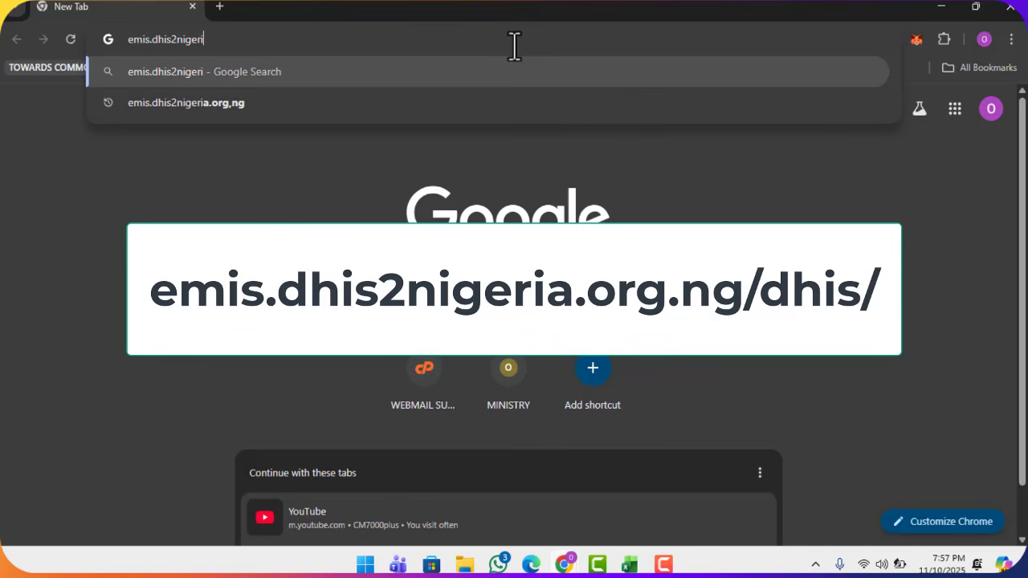
{"action": "type", "text": "a.or"}
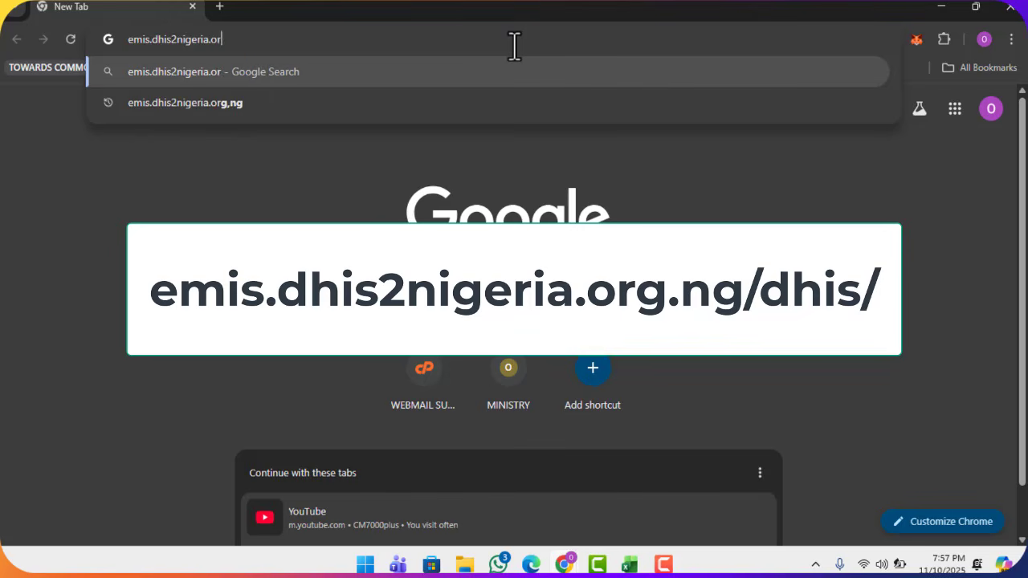
{"action": "type", "text": "g.n"}
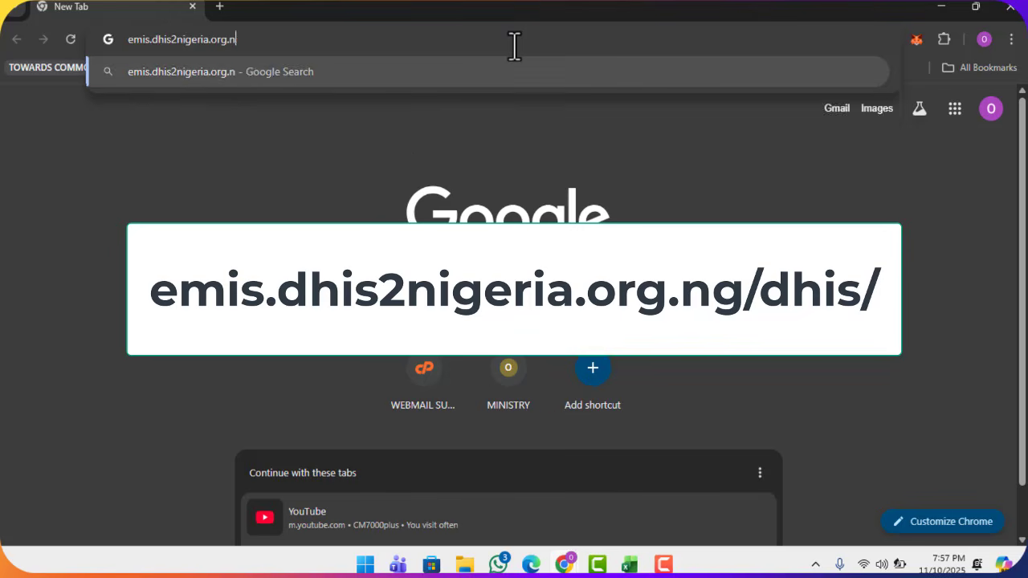
{"action": "type", "text": "g/"}
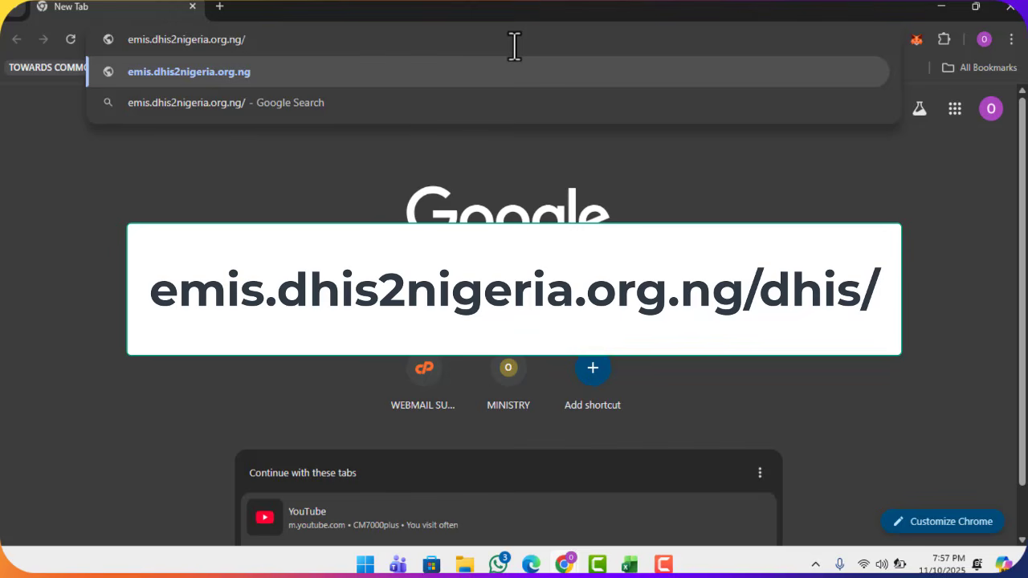
{"action": "type", "text": "dhis"}
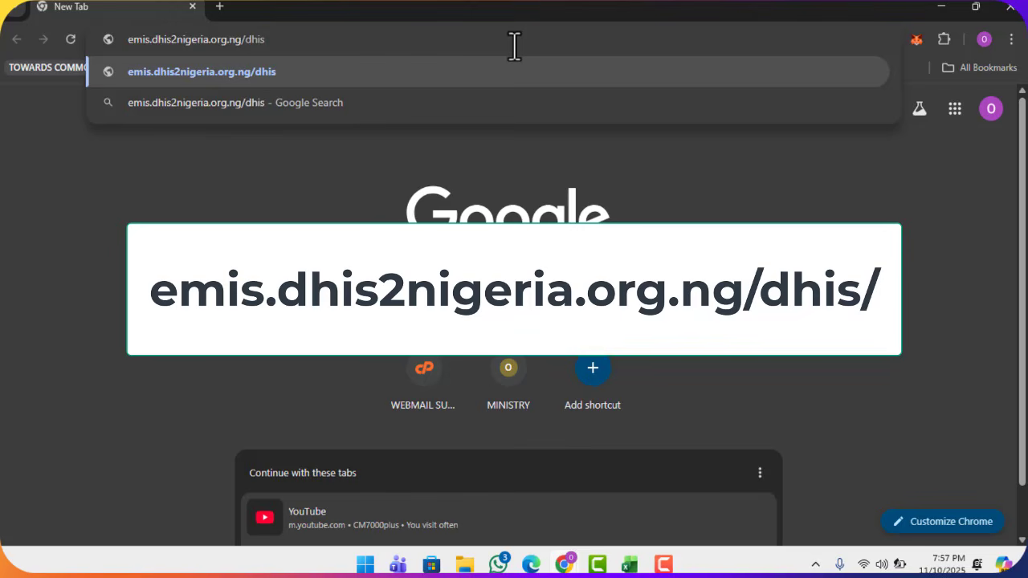
{"action": "type", "text": "/"}
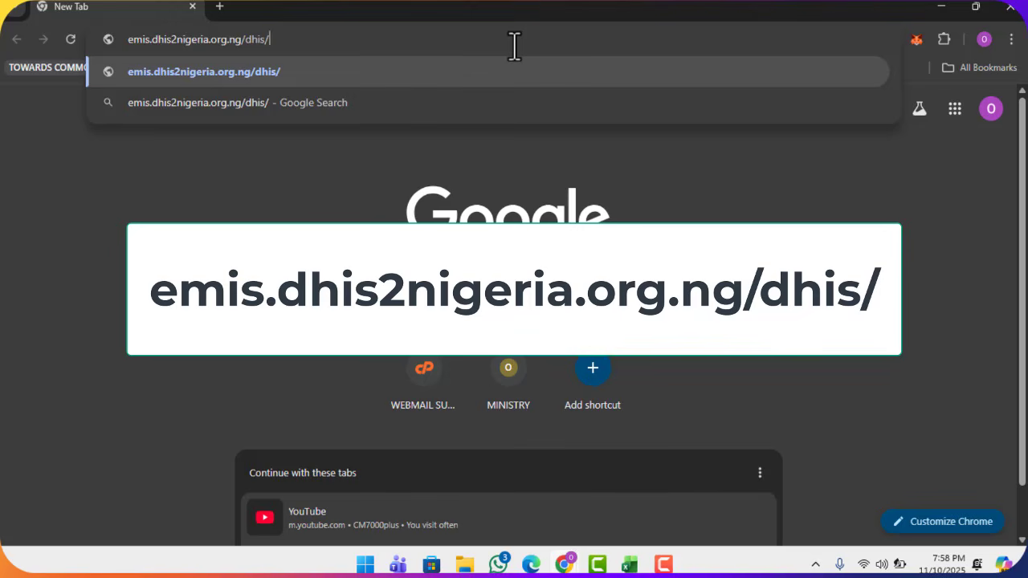
{"action": "key", "text": "Return"}
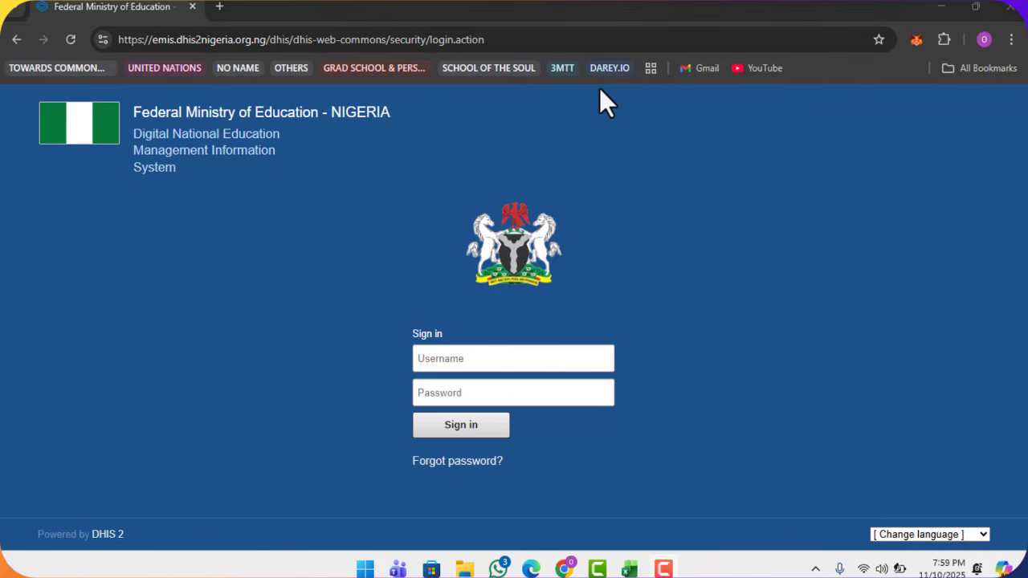
Step: Remove the outdated saved username suggestions from the Username field
{"action": "left_click", "coordinate": [462, 359]}
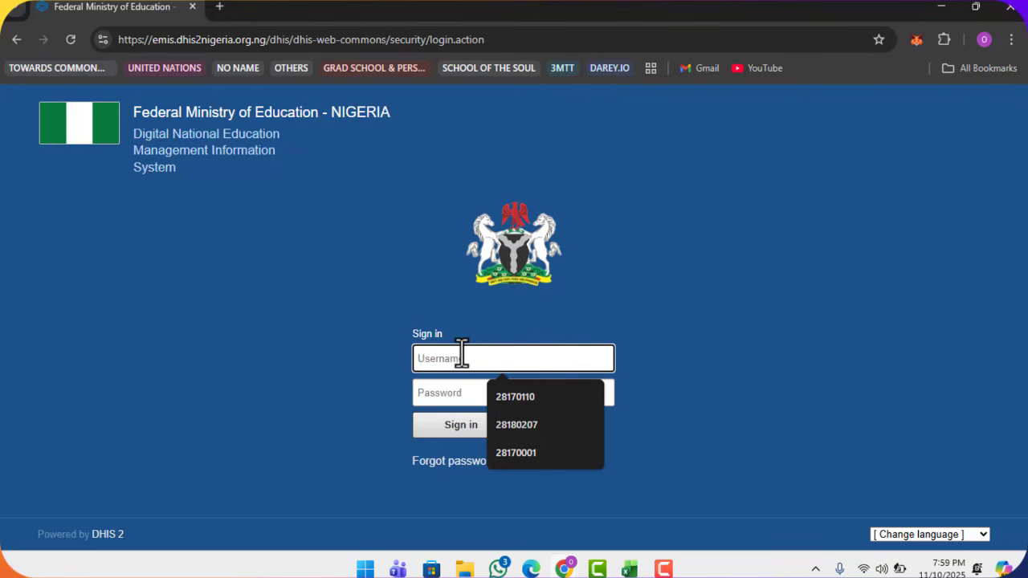
{"action": "left_click", "coordinate": [588, 400]}
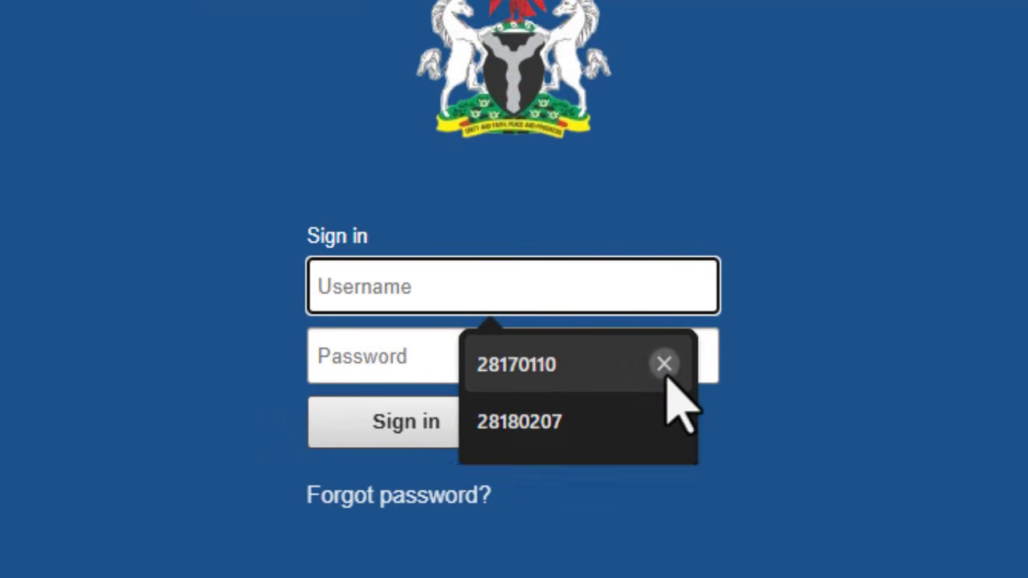
{"action": "left_click", "coordinate": [665, 371]}
{"action": "left_click", "coordinate": [665, 371]}
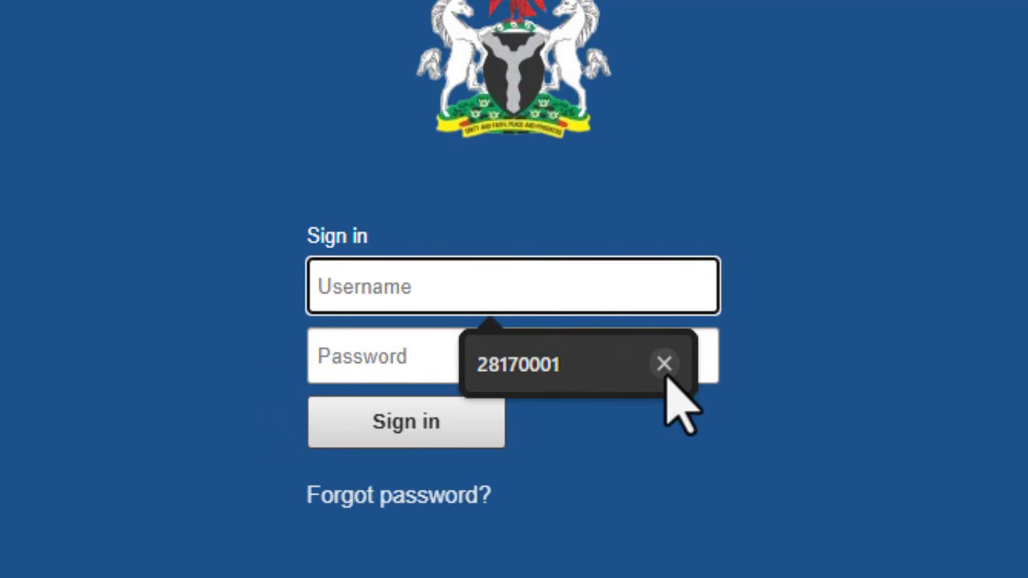
{"action": "left_click", "coordinate": [665, 371]}
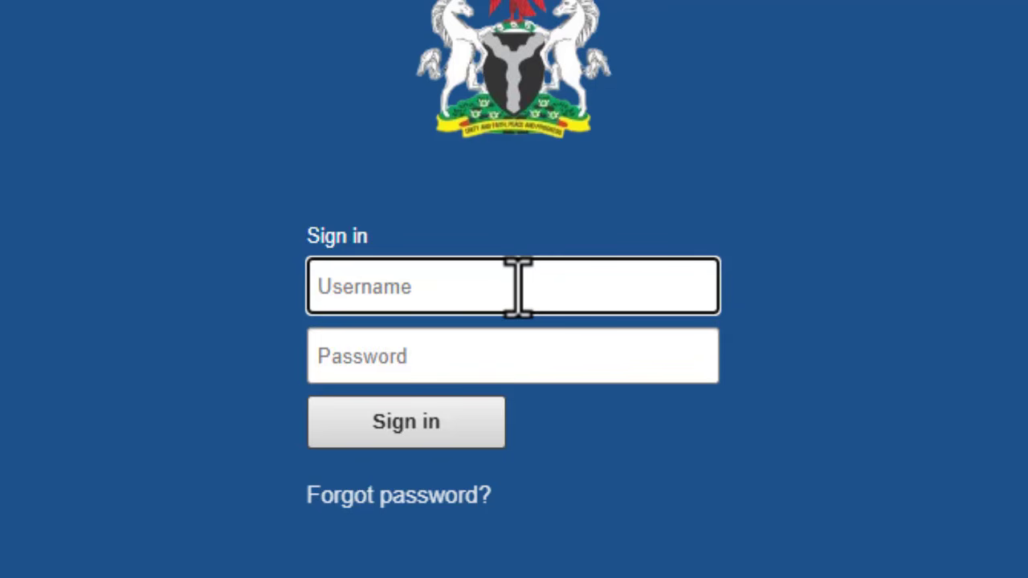
Step: Enter the school's username and type the account password
{"action": "type", "text": "2"}
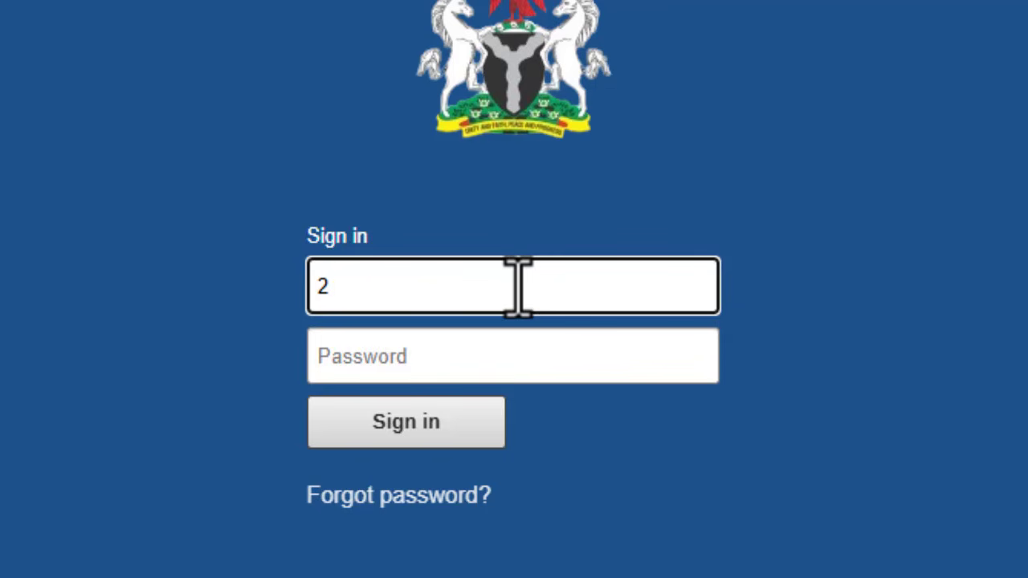
{"action": "type", "text": "81"}
{"action": "type", "text": "01"}
{"action": "key", "text": "BackSpace"}
{"action": "key", "text": "BackSpace"}
{"action": "type", "text": "40"}
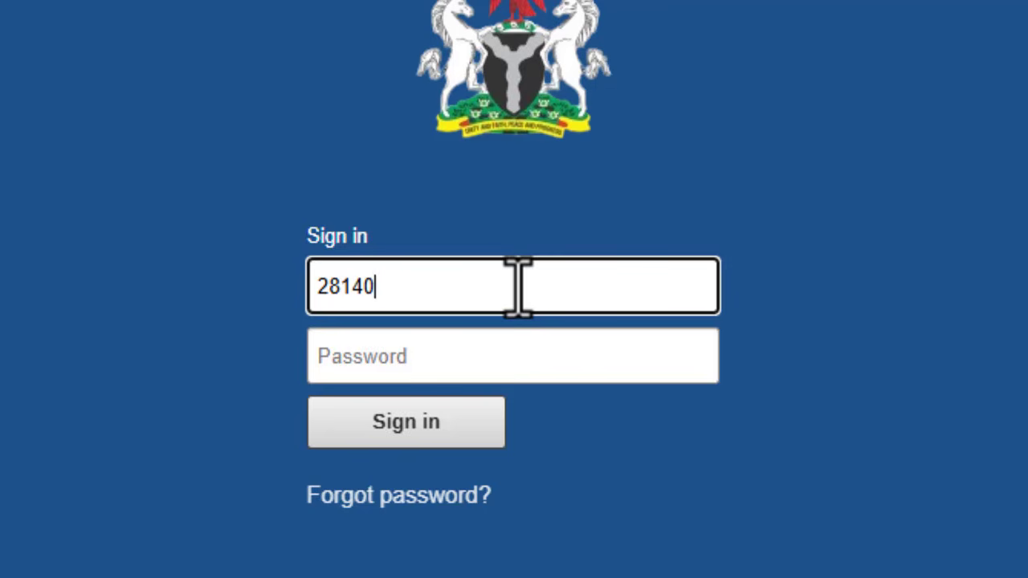
{"action": "type", "text": "125"}
{"action": "key", "text": "Tab"}
{"action": "type", "text": "•"}
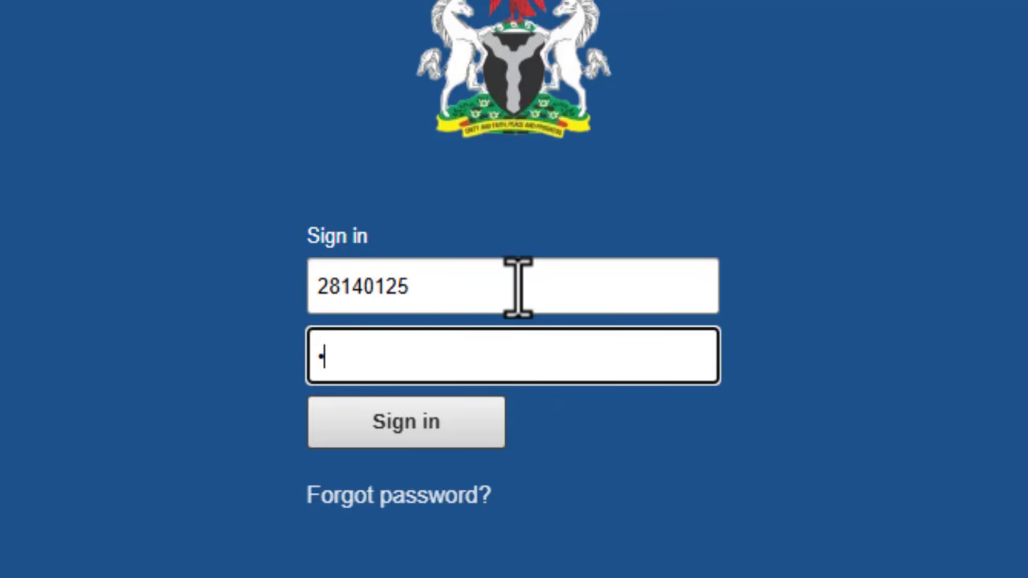
{"action": "type", "text": "••••••••••••"}
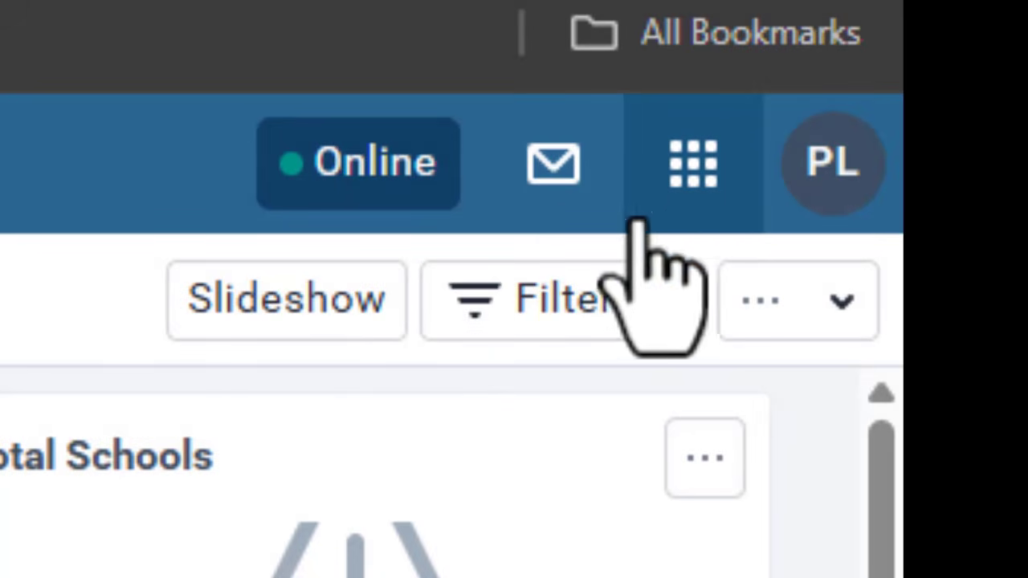
Step: Open the DHIS2 apps menu from the loaded dashboard
{"action": "left_click", "coordinate": [690, 168]}
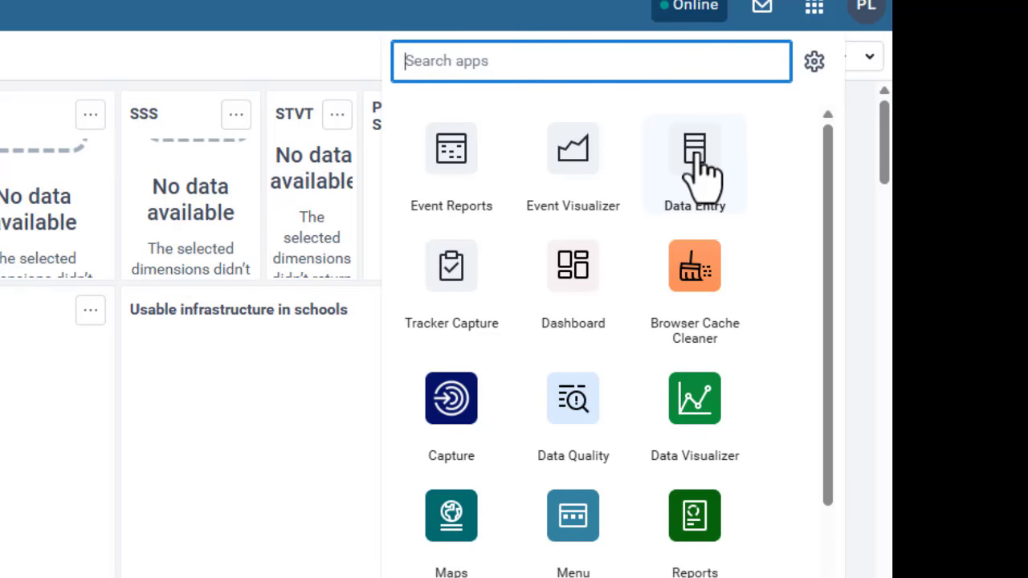
Step: Launch the Data Entry app from the apps menu
{"action": "left_click", "coordinate": [703, 177]}
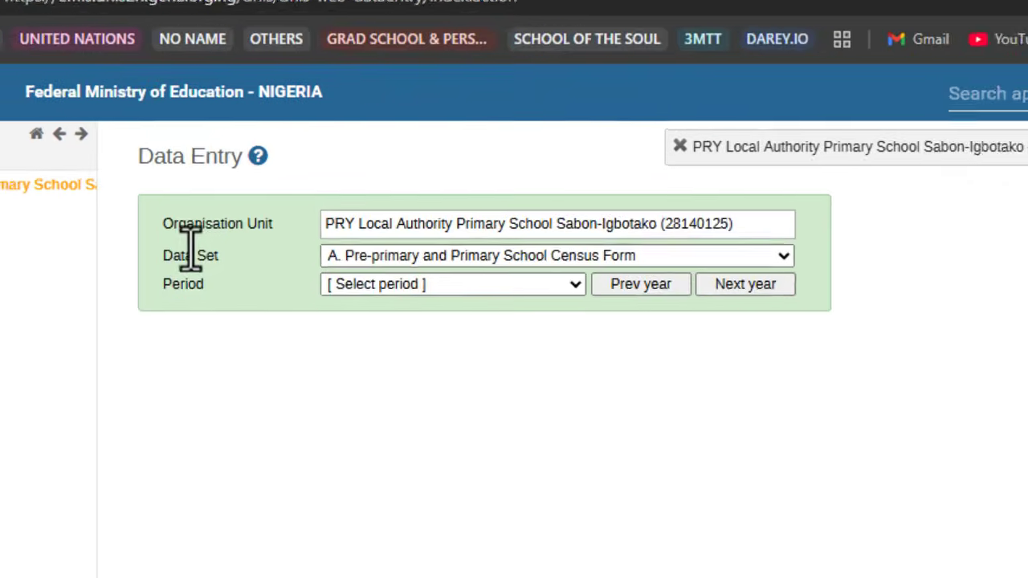
Step: Confirm the school organisation unit and choose 2024 as the reporting period
{"action": "left_click_drag", "start_coordinate": [142, 249], "coordinate": [246, 239]}
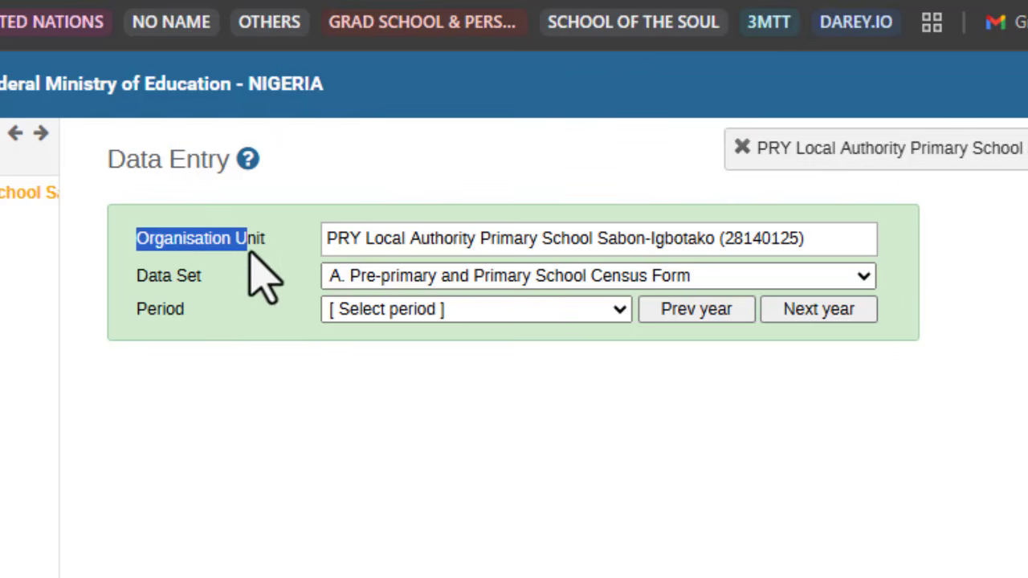
{"action": "left_click", "coordinate": [372, 238]}
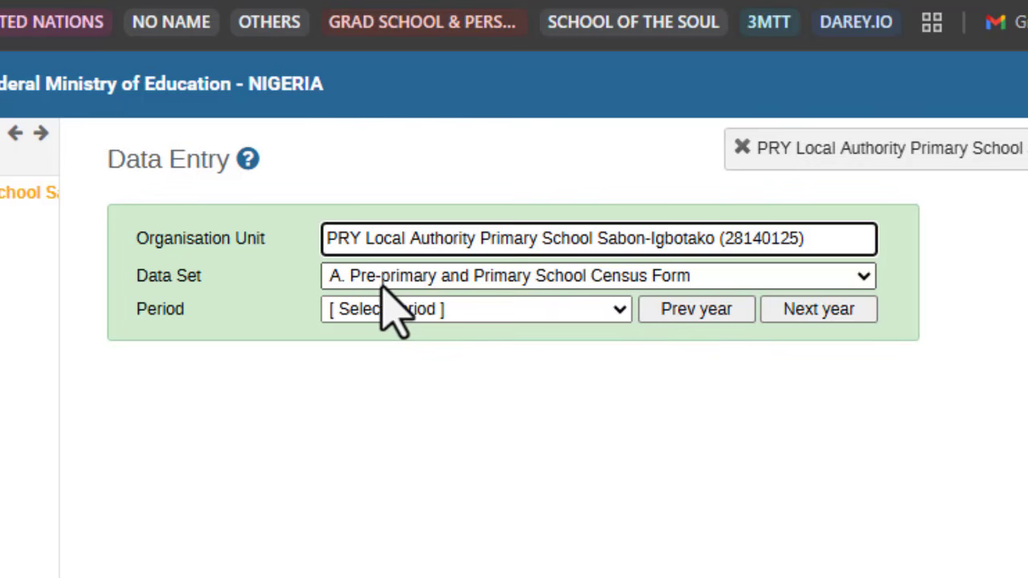
{"action": "left_click", "coordinate": [440, 317]}
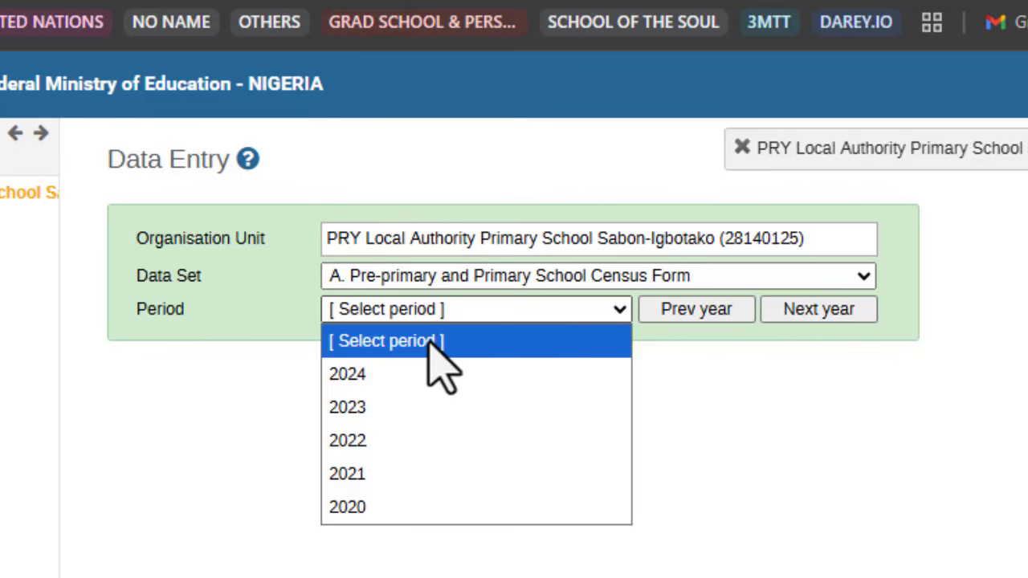
{"action": "left_click", "coordinate": [425, 374]}
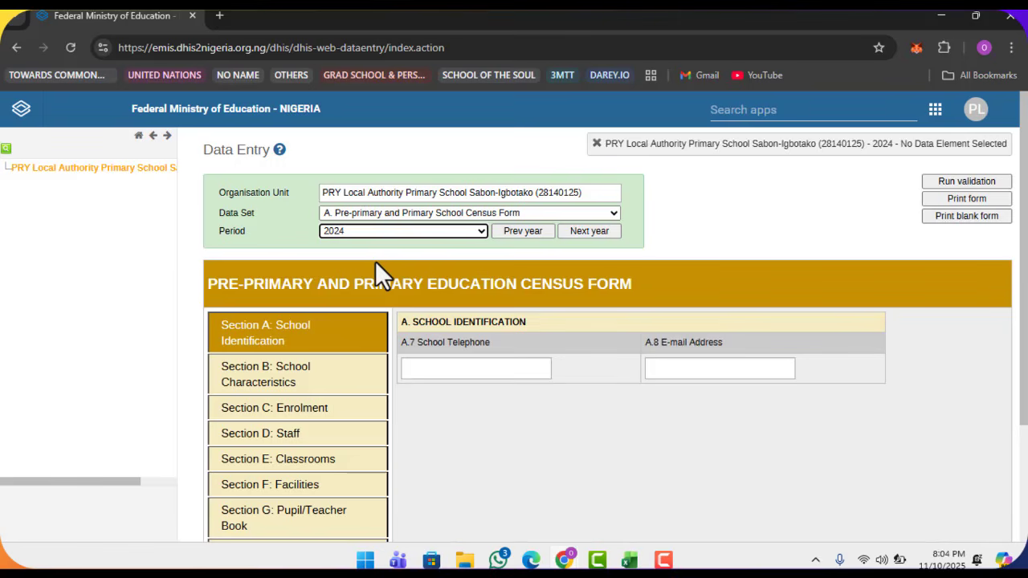
{"action": "scroll", "coordinate": [375, 262], "scroll_direction": "down", "scroll_amount": 2}
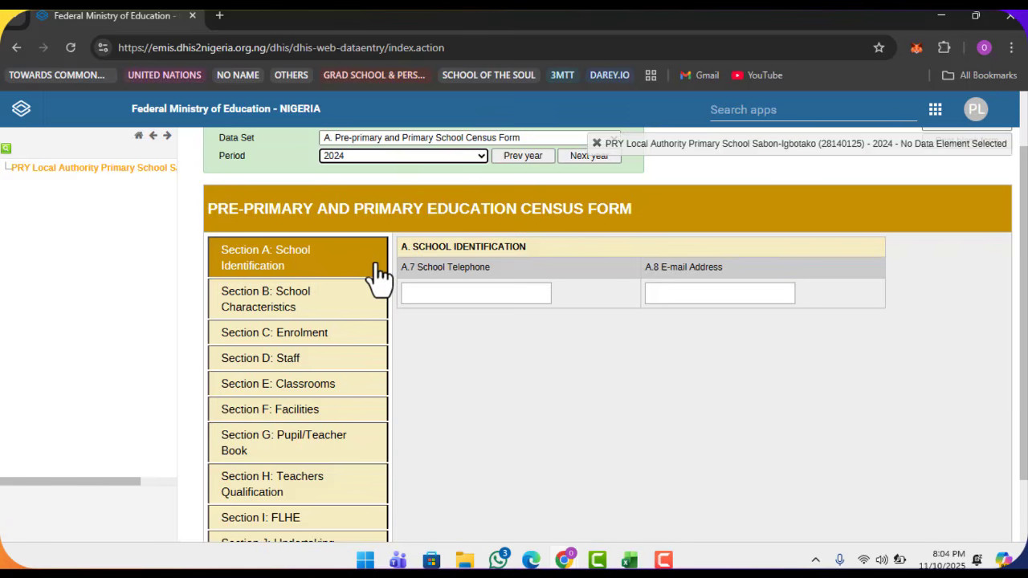
{"action": "scroll", "coordinate": [376, 275], "scroll_direction": "down", "scroll_amount": 2}
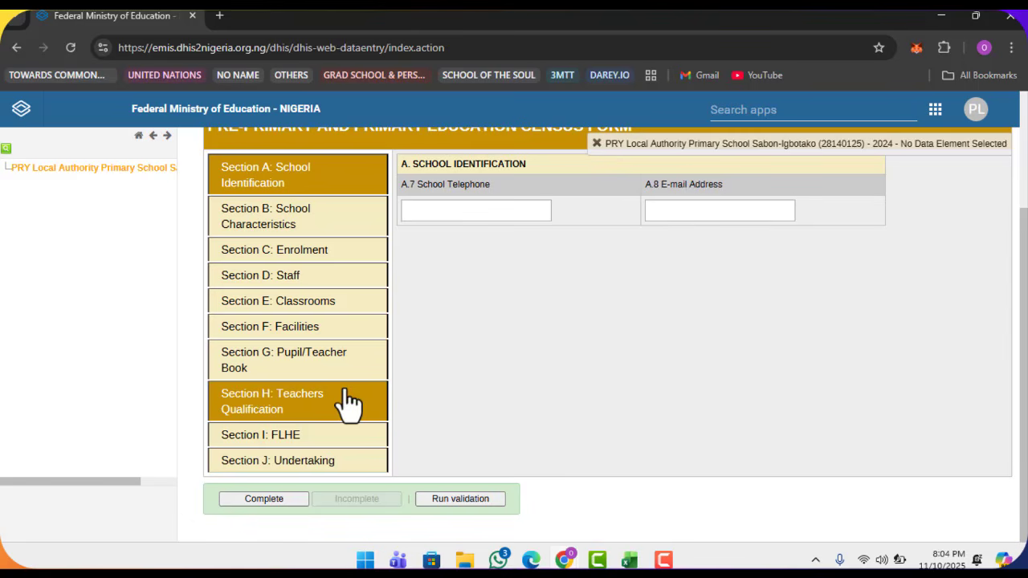
{"action": "scroll", "coordinate": [349, 402], "scroll_direction": "up", "scroll_amount": 2}
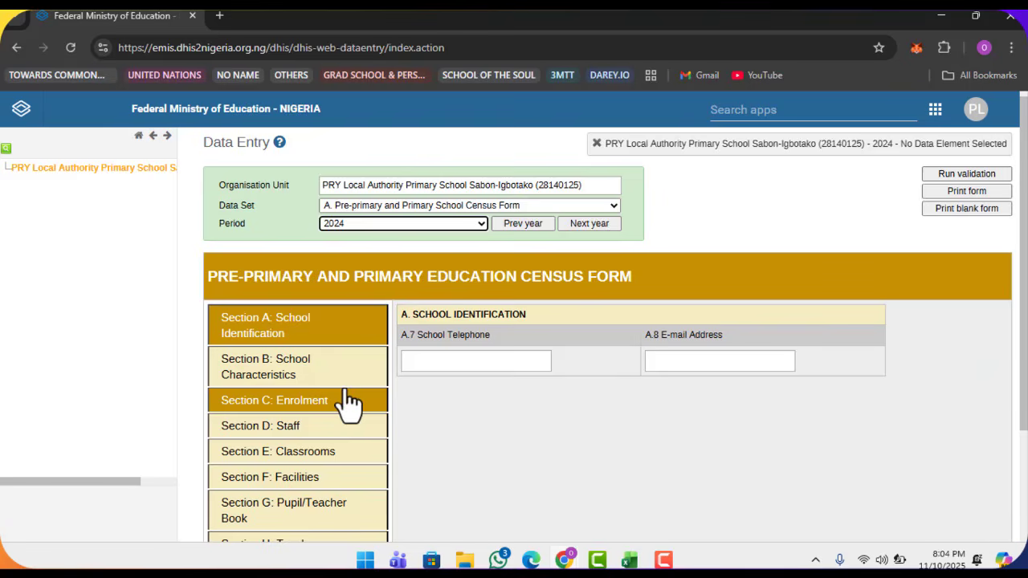
{"action": "scroll", "coordinate": [283, 259], "scroll_direction": "down", "scroll_amount": 1}
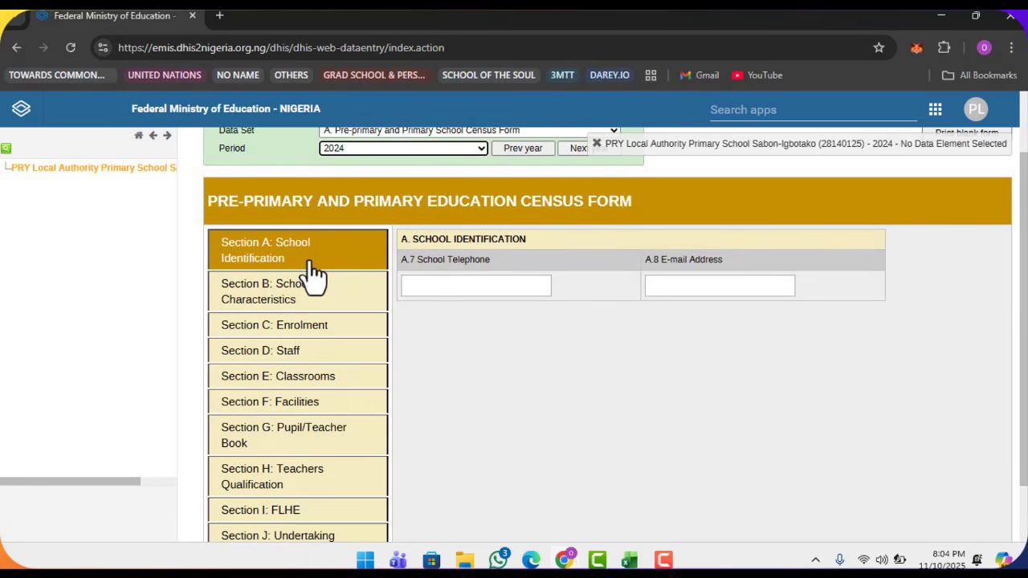
{"action": "left_click", "coordinate": [311, 262]}
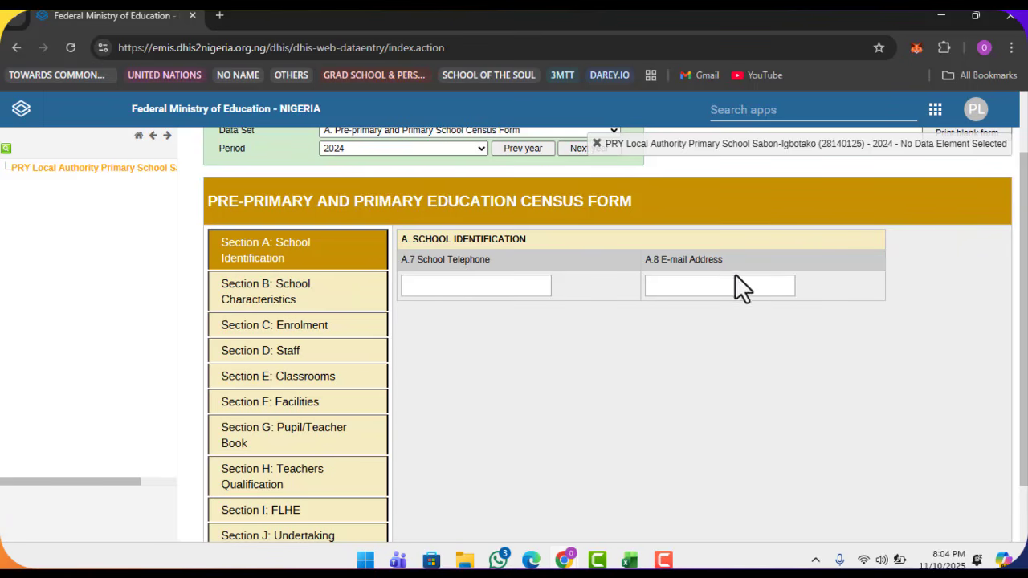
Step: Fill in the school telephone number (A.7) and the school e-mail address (A.8)
{"action": "left_click", "coordinate": [474, 294]}
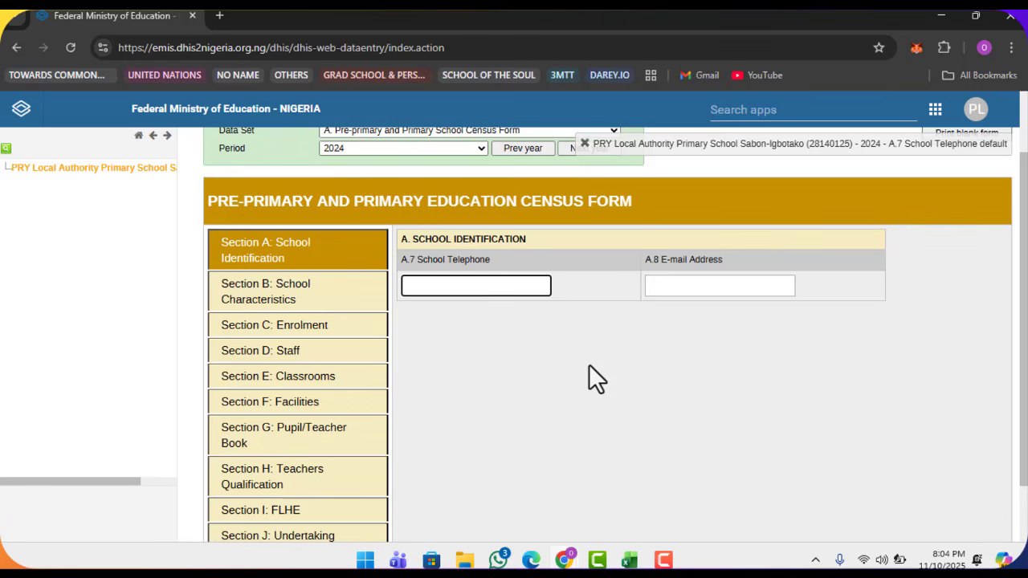
{"action": "left_click", "coordinate": [694, 291]}
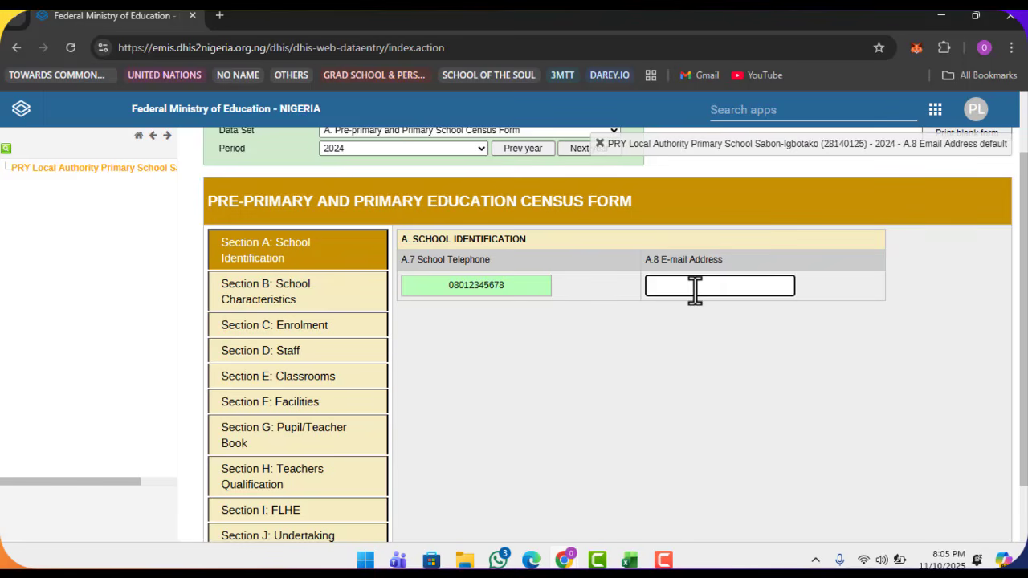
{"action": "left_click", "coordinate": [333, 305]}
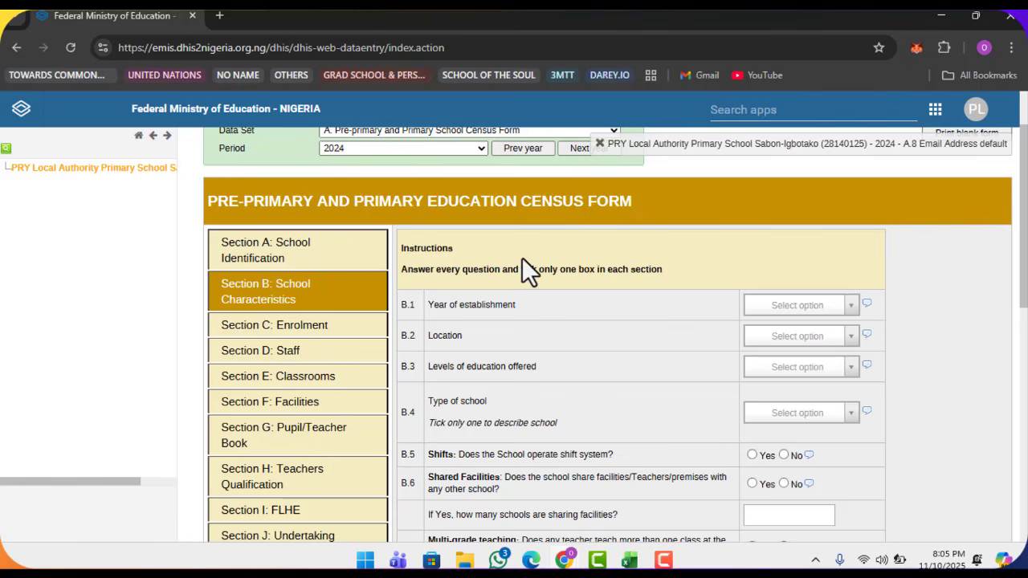
Step: Zoom the page in and set B.1 Year of establishment to 1970
{"action": "scroll", "coordinate": [526, 269], "scroll_direction": "down", "scroll_amount": 1}
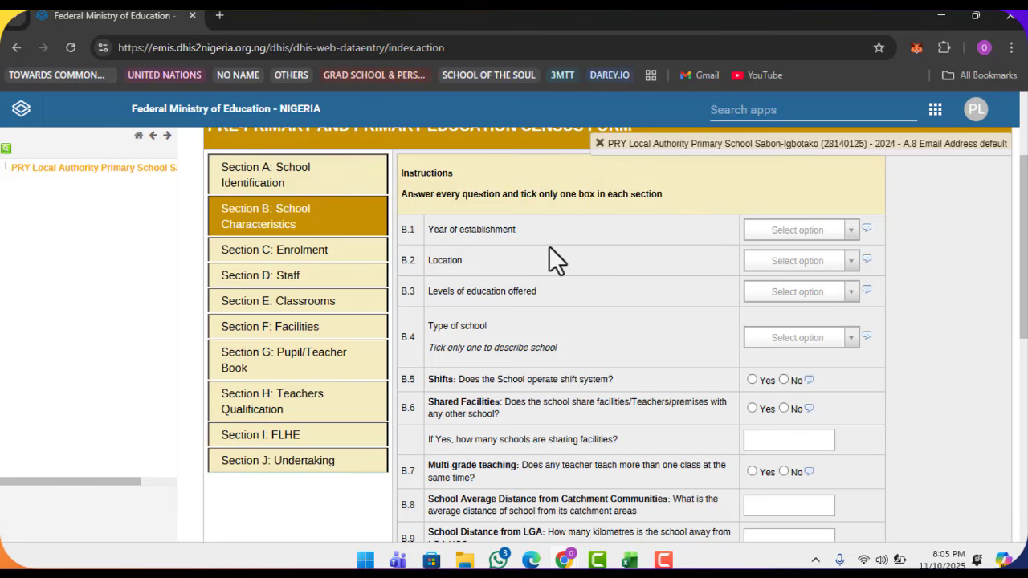
{"action": "key", "text": "ctrl+plus"}
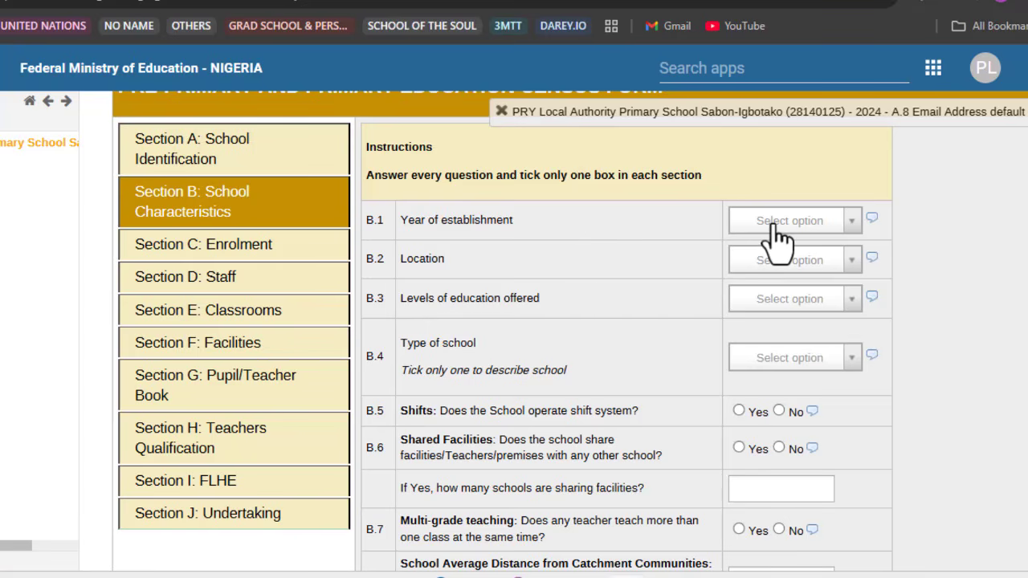
{"action": "left_click", "coordinate": [827, 229]}
{"action": "scroll", "coordinate": [786, 345], "scroll_direction": "down", "scroll_amount": 2}
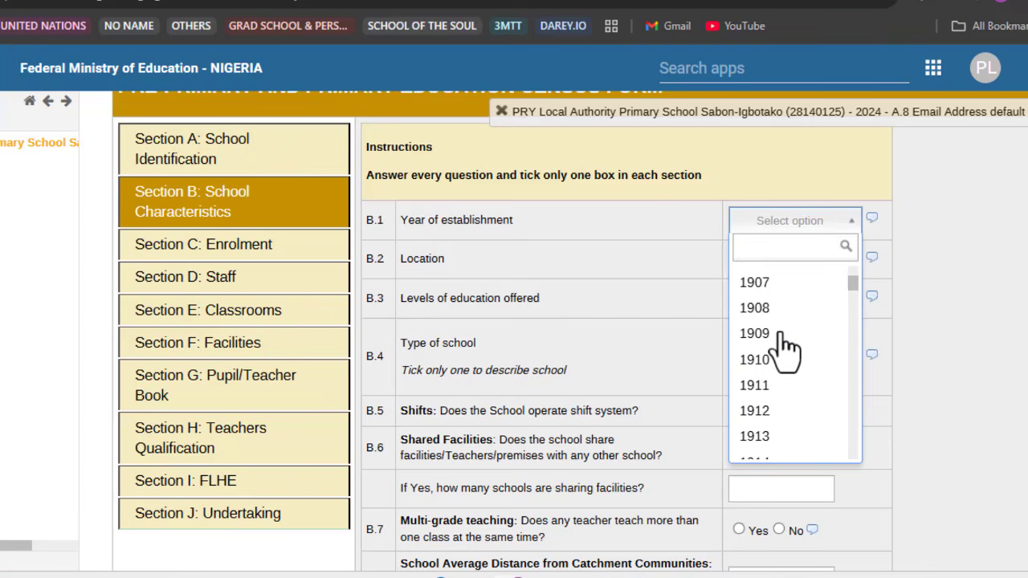
{"action": "scroll", "coordinate": [786, 347], "scroll_direction": "down", "scroll_amount": 10}
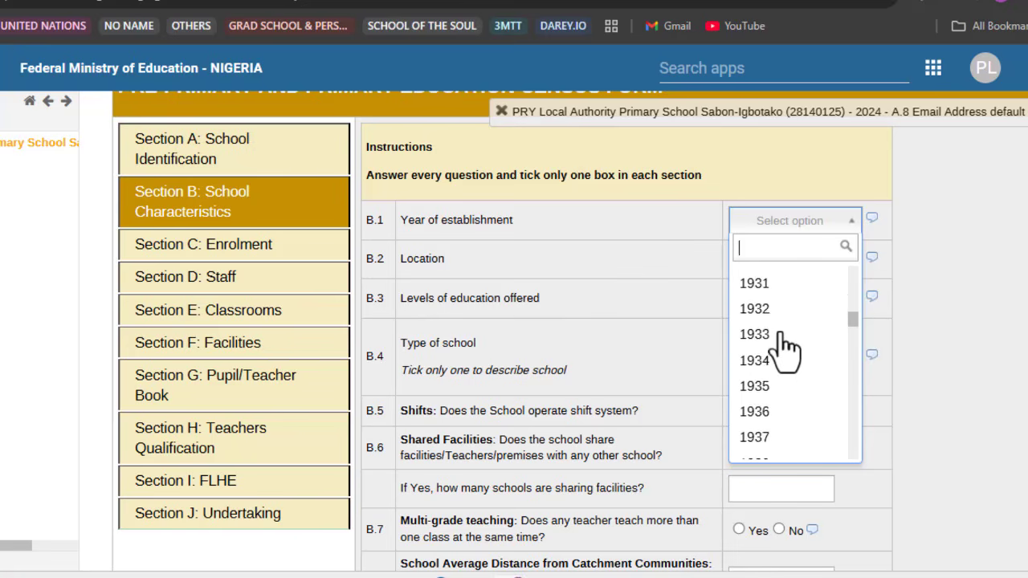
{"action": "scroll", "coordinate": [785, 347], "scroll_direction": "down", "scroll_amount": 2}
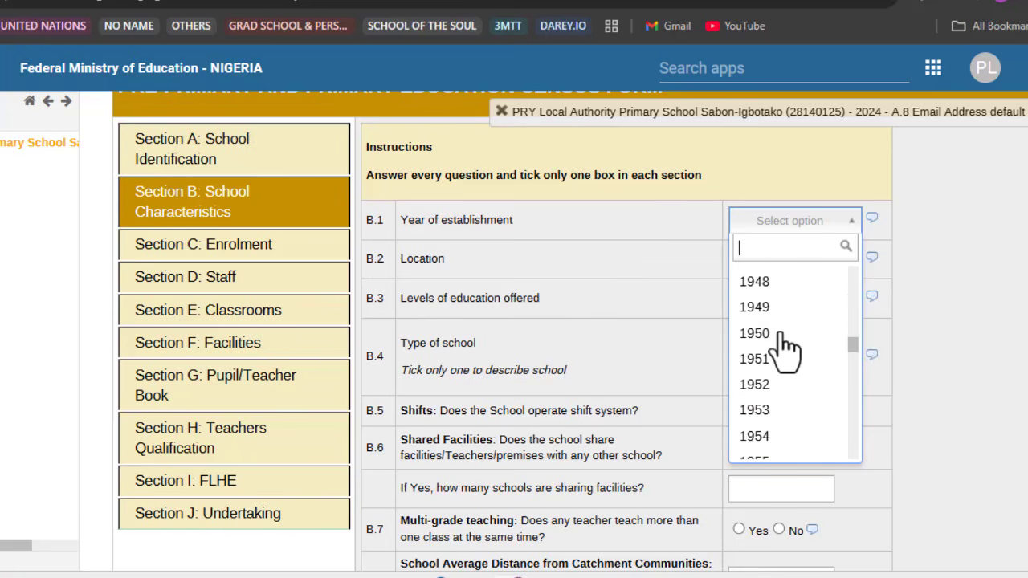
{"action": "scroll", "coordinate": [785, 347], "scroll_direction": "down", "scroll_amount": 4}
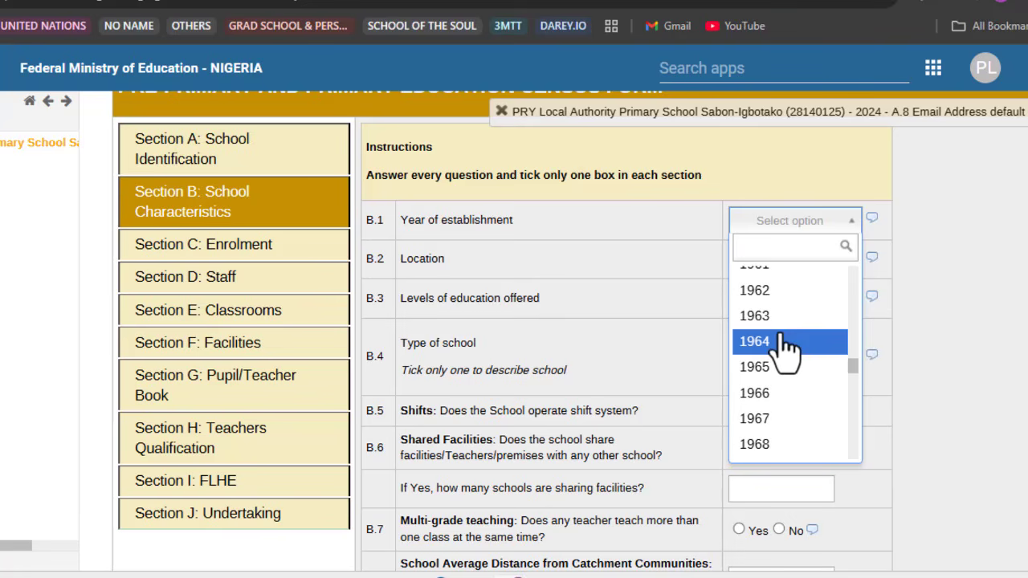
{"action": "scroll", "coordinate": [786, 347], "scroll_direction": "down", "scroll_amount": 2}
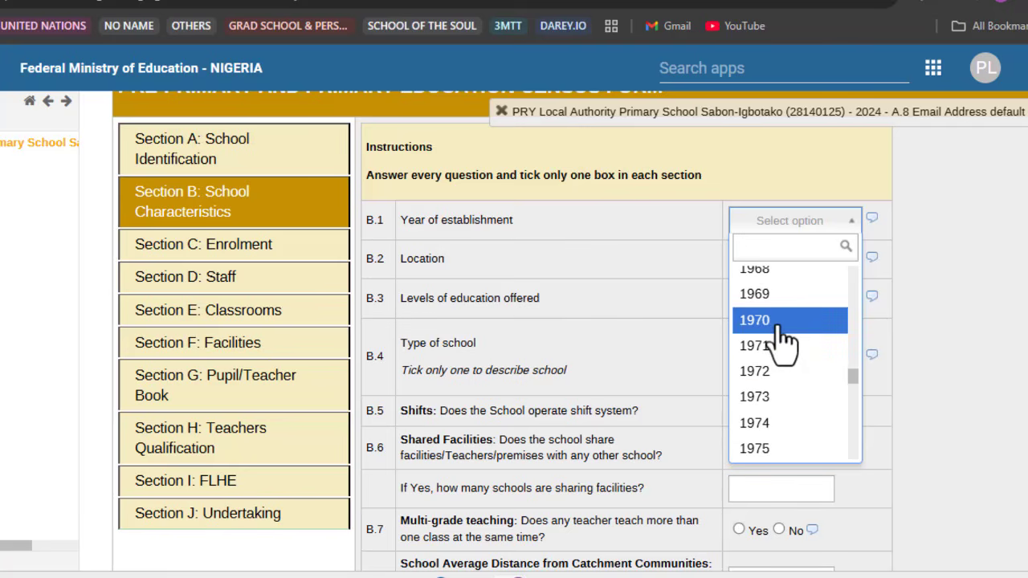
{"action": "left_click", "coordinate": [778, 330]}
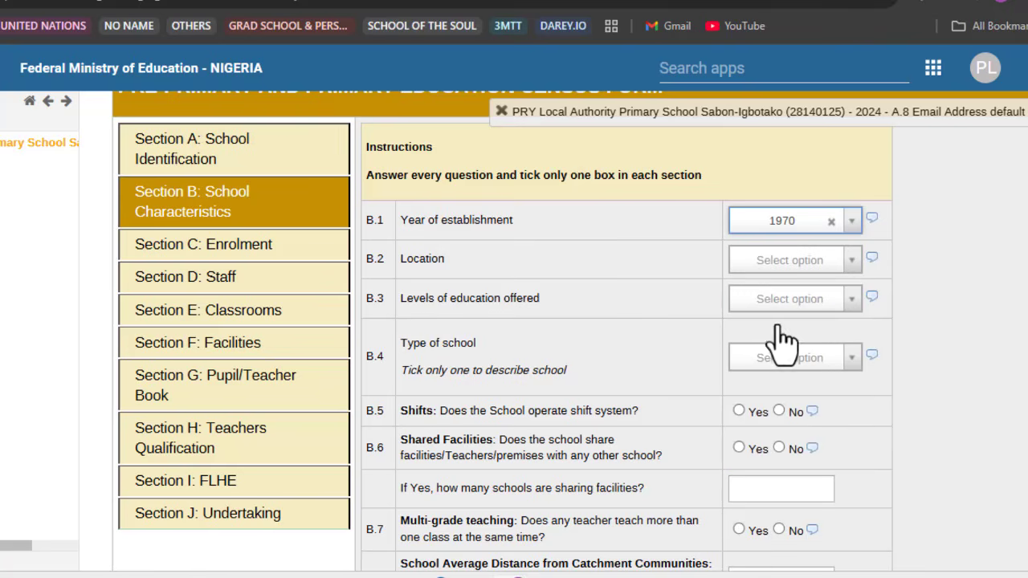
Step: Set location Rural, levels Pre-primary and primary, type Regular, and Shifts No
{"action": "left_click", "coordinate": [750, 269]}
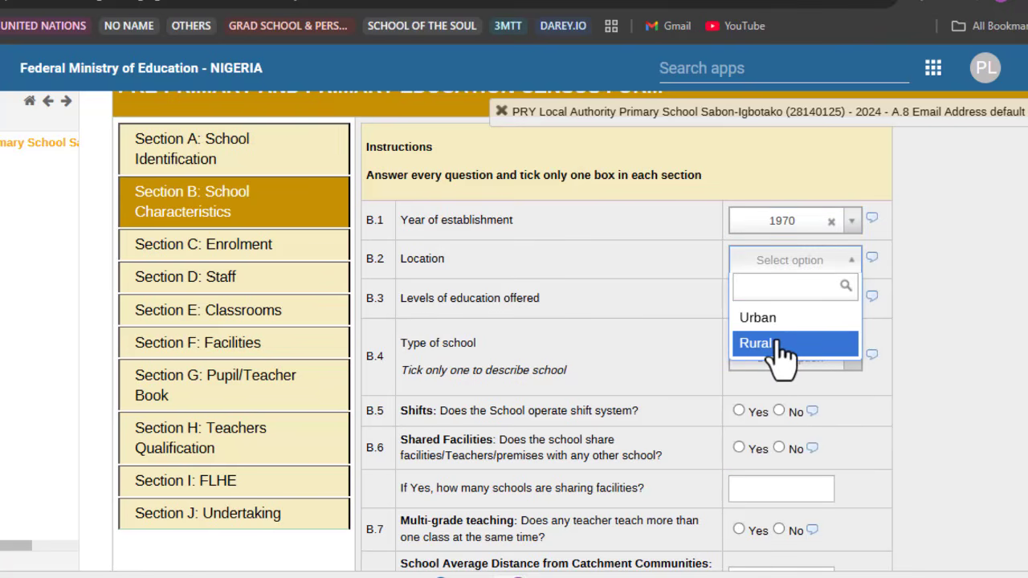
{"action": "left_click", "coordinate": [778, 345]}
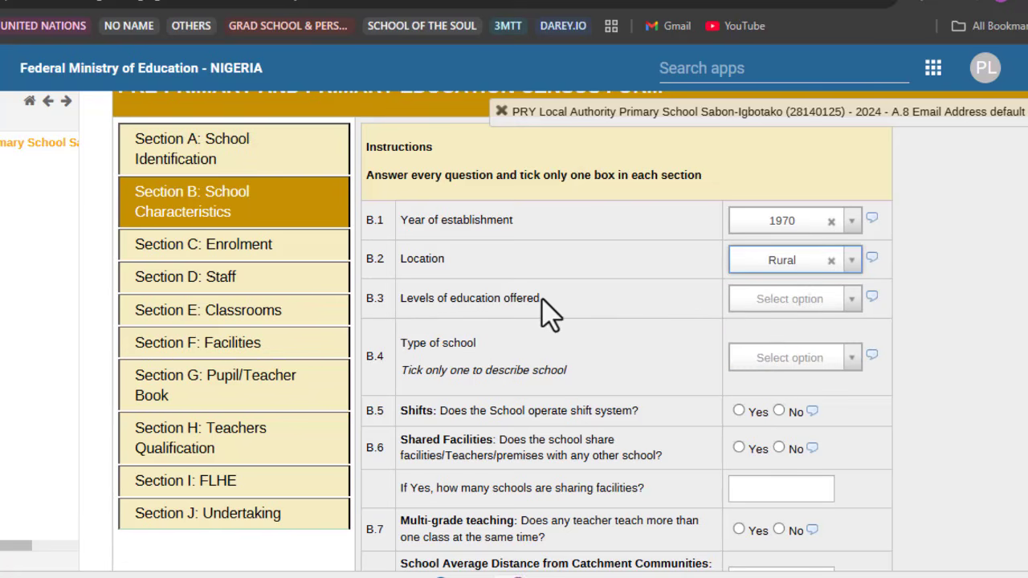
{"action": "left_click", "coordinate": [761, 302]}
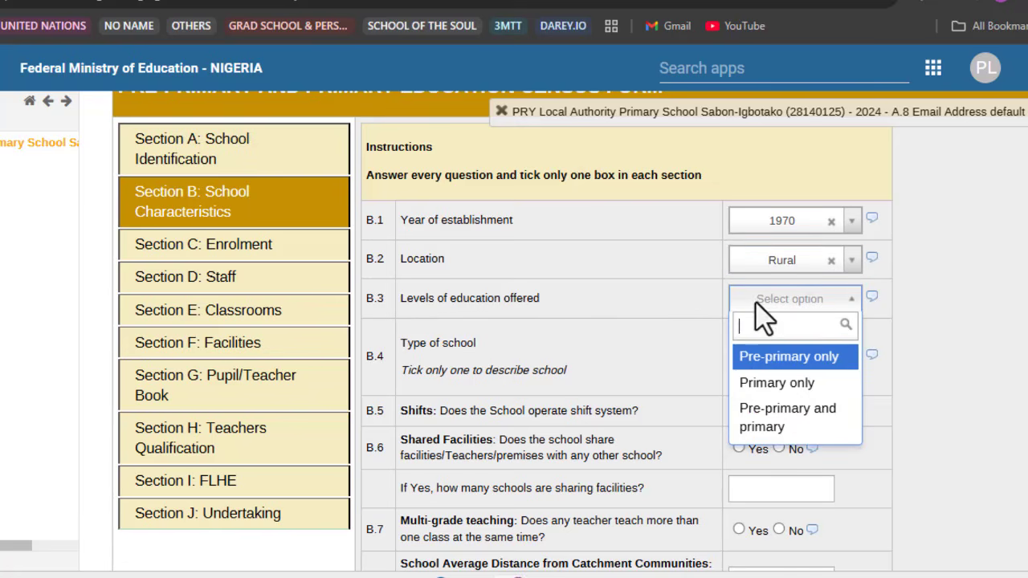
{"action": "left_click", "coordinate": [805, 440]}
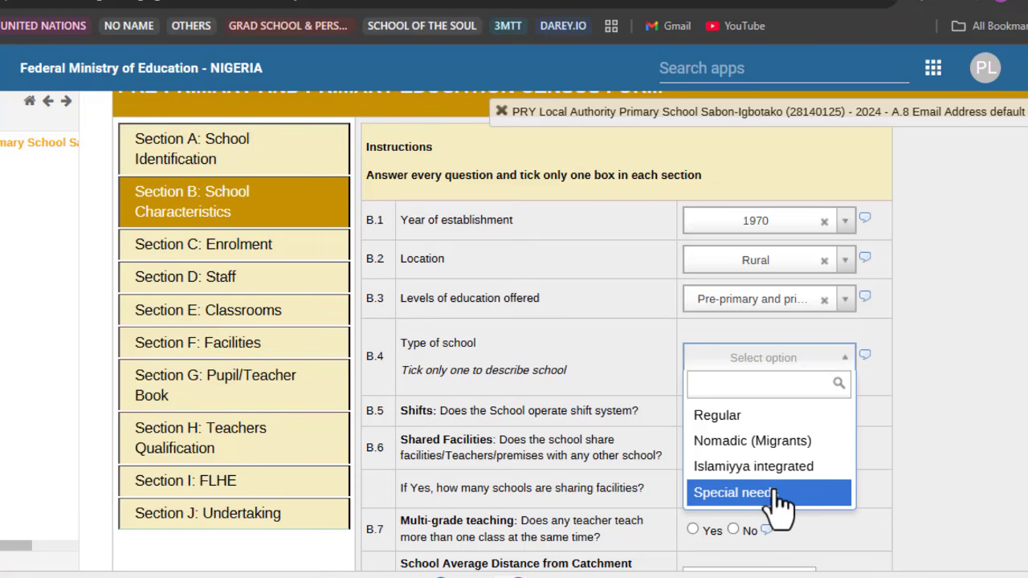
{"action": "left_click", "coordinate": [783, 429]}
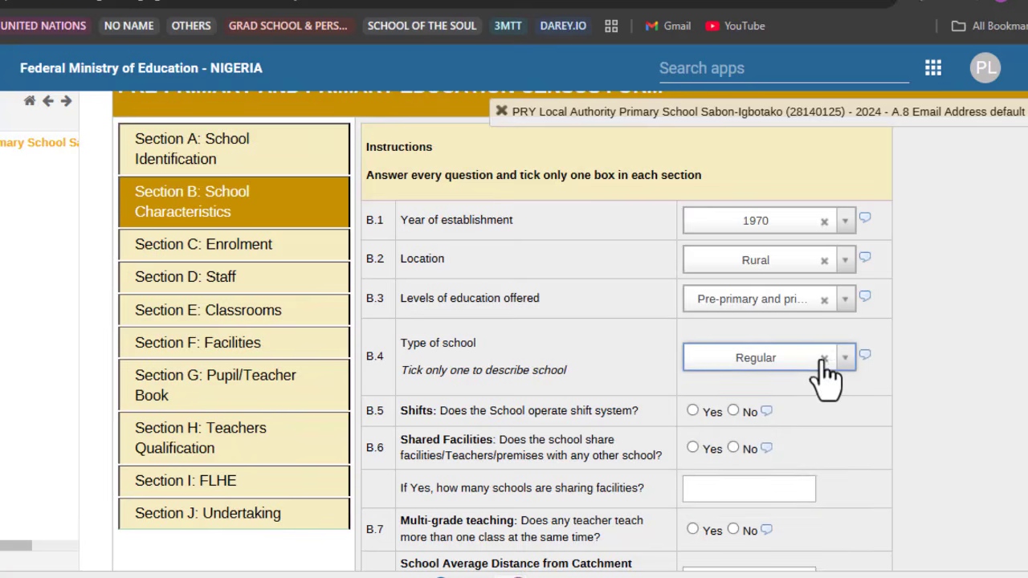
{"action": "scroll", "coordinate": [803, 372], "scroll_direction": "down", "scroll_amount": 2}
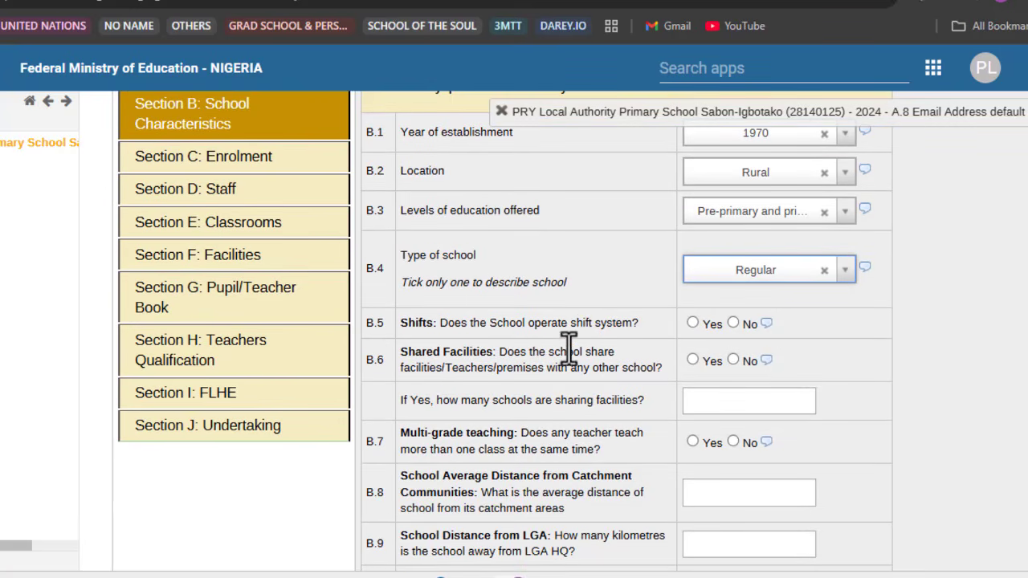
{"action": "left_click", "coordinate": [734, 323]}
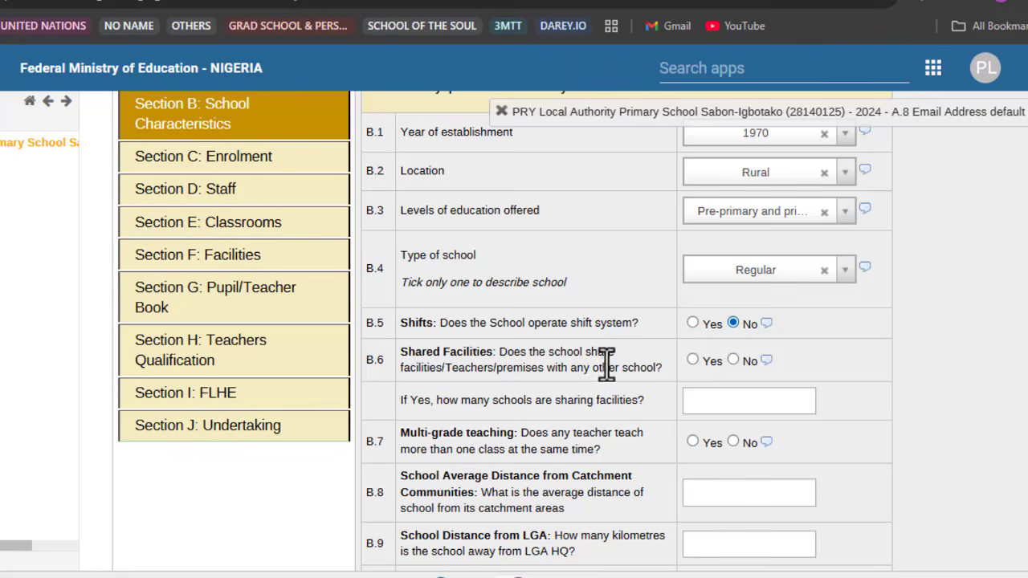
Step: Answer No to B.6 shared facilities and Yes to B.7 multi-grade teaching
{"action": "left_click", "coordinate": [732, 360]}
{"action": "scroll", "coordinate": [727, 365], "scroll_direction": "down", "scroll_amount": 2}
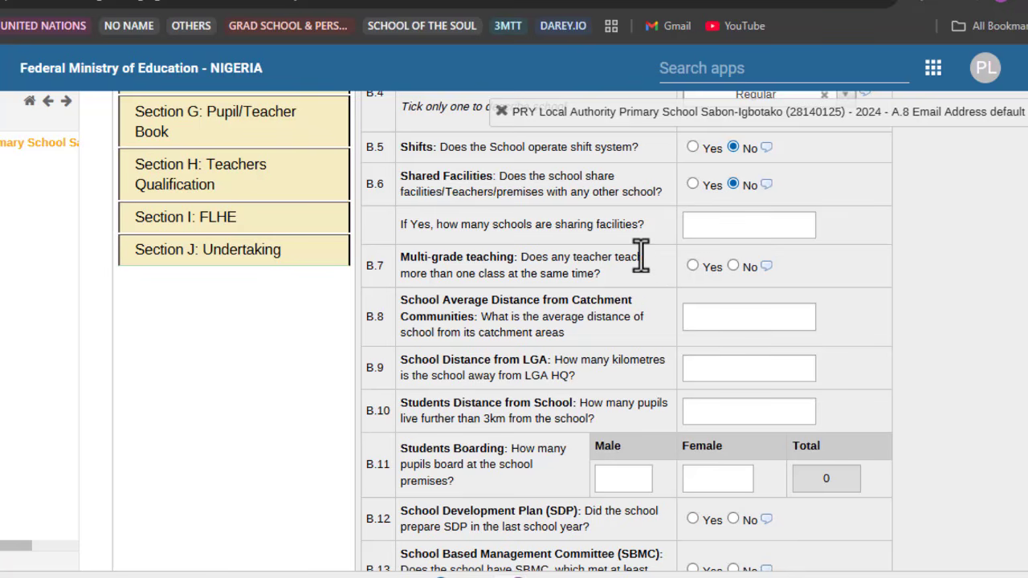
{"action": "left_click", "coordinate": [692, 266]}
Step: Enter catchment distance 5, LGA HQ distance 6, and 20 pupils beyond 3km
{"action": "left_click", "coordinate": [701, 315]}
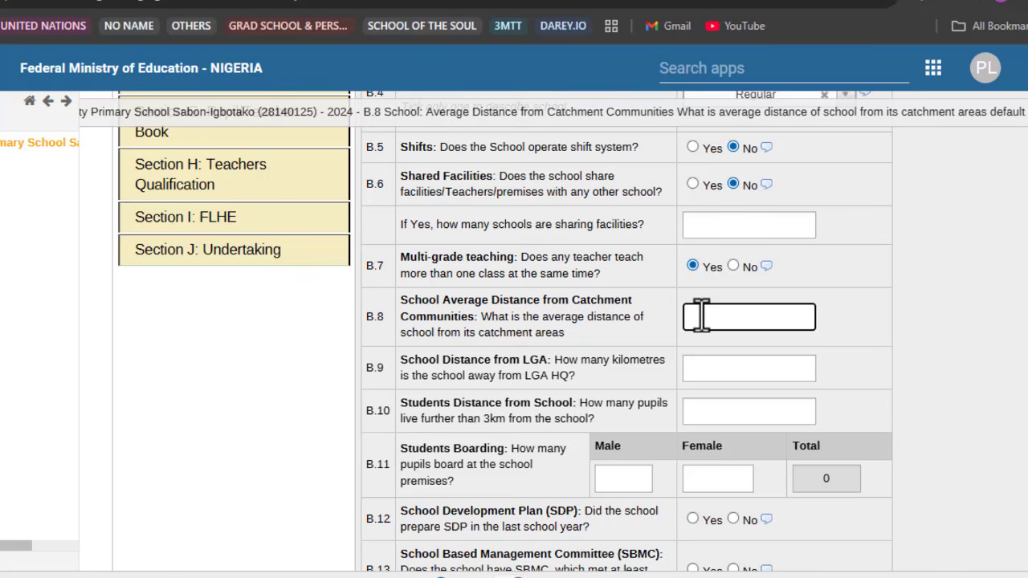
{"action": "type", "text": "5"}
{"action": "left_click", "coordinate": [571, 385]}
{"action": "scroll", "coordinate": [574, 384], "scroll_direction": "down", "scroll_amount": 1}
{"action": "scroll", "coordinate": [572, 385], "scroll_direction": "down", "scroll_amount": 1}
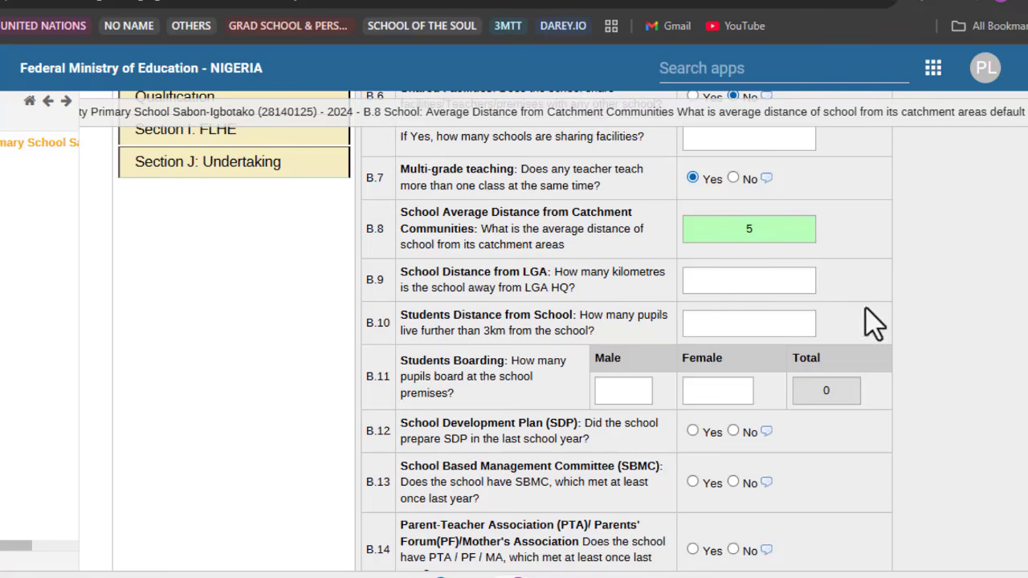
{"action": "left_click", "coordinate": [753, 282]}
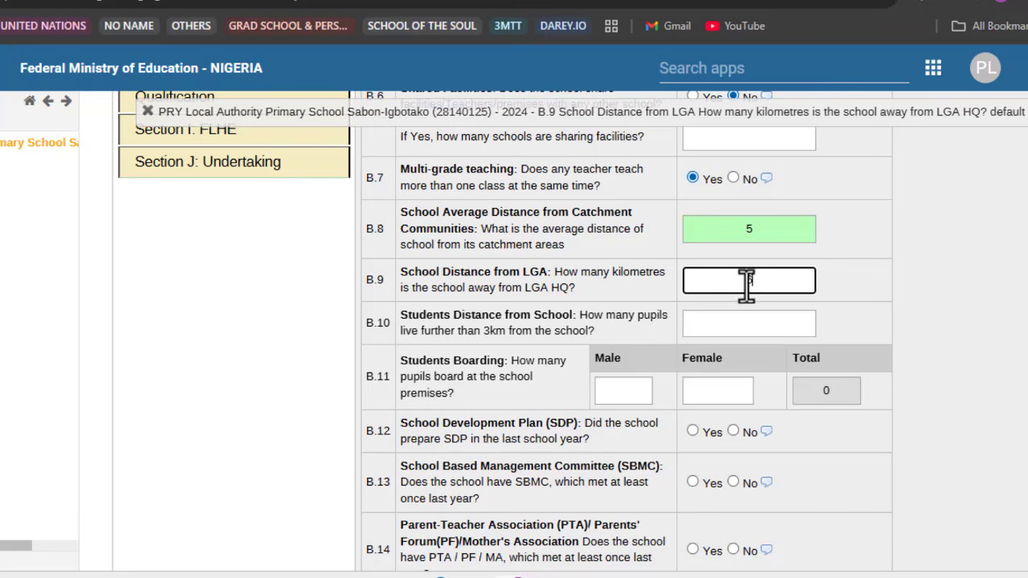
{"action": "type", "text": "6"}
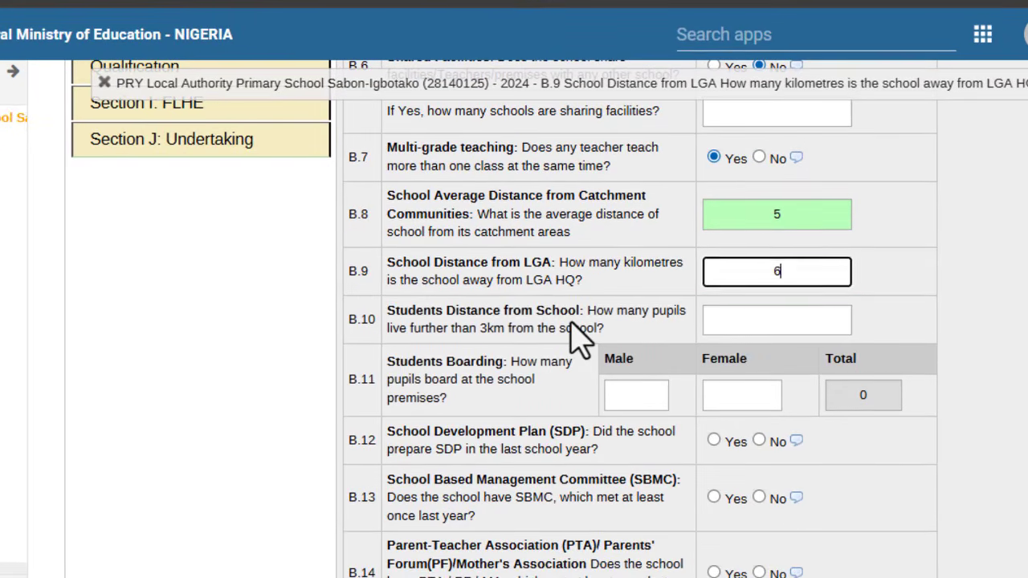
{"action": "left_click", "coordinate": [570, 324]}
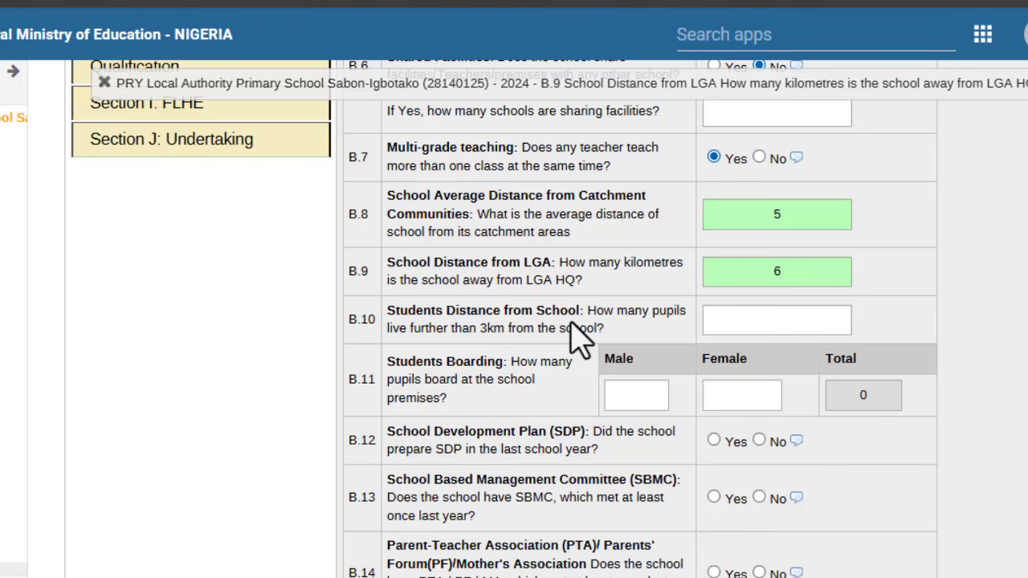
{"action": "left_click", "coordinate": [789, 324]}
{"action": "type", "text": "2"}
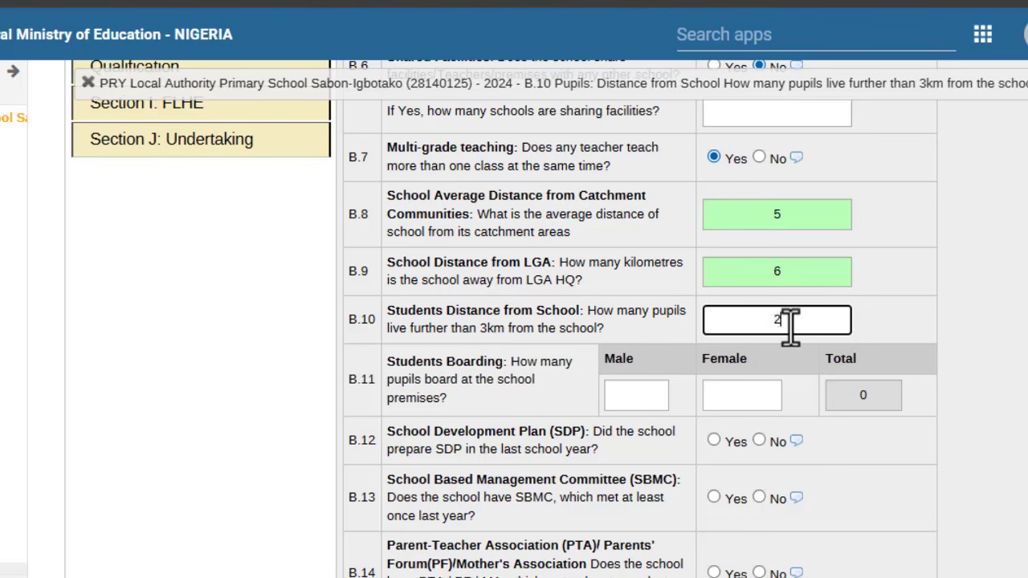
{"action": "type", "text": "0"}
{"action": "left_click", "coordinate": [615, 319]}
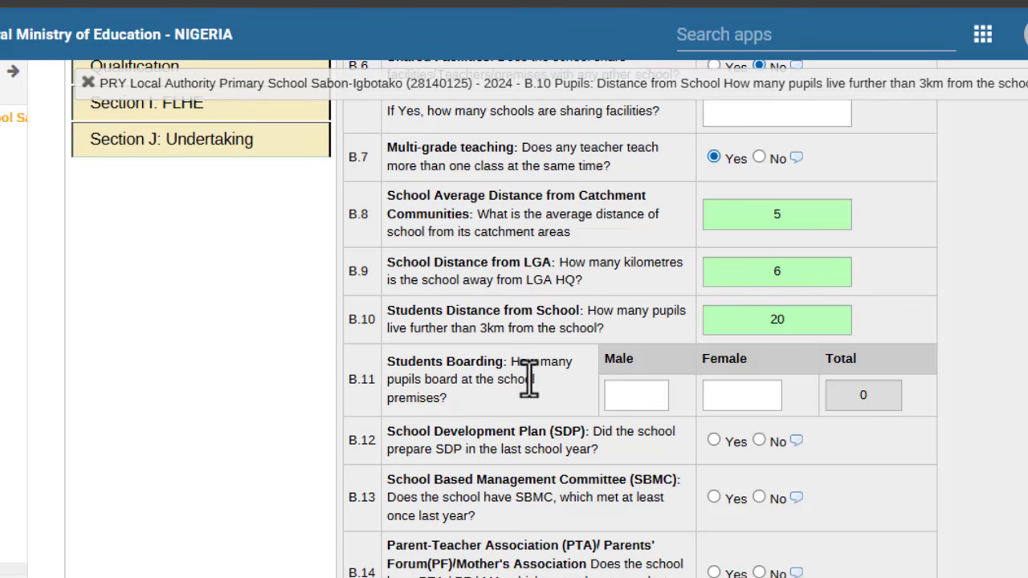
Step: Answer No to B.12 School Development Plan and B.13 SBMC questions
{"action": "scroll", "coordinate": [529, 379], "scroll_direction": "down", "scroll_amount": 3}
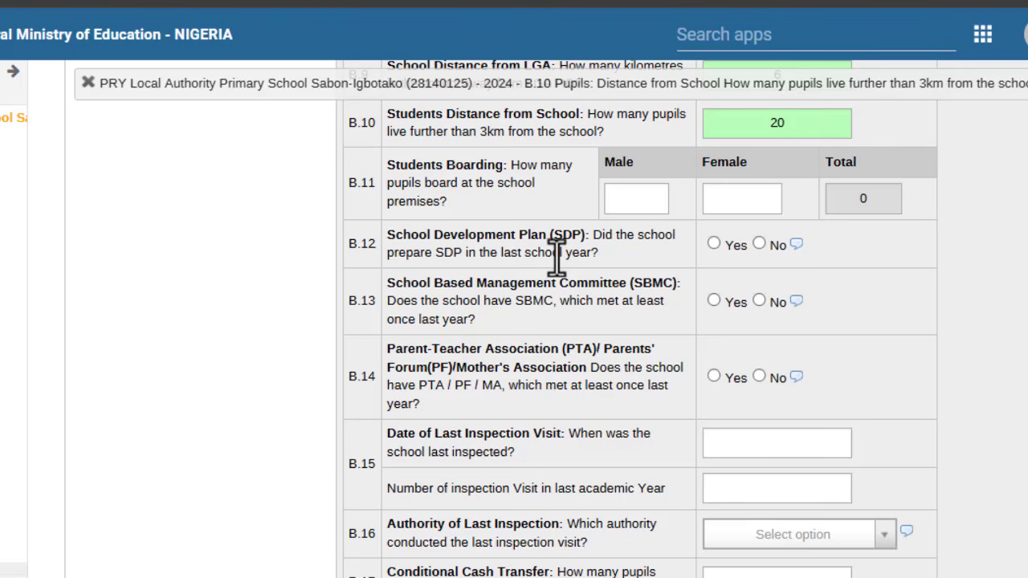
{"action": "left_click", "coordinate": [761, 245]}
{"action": "left_click", "coordinate": [758, 300]}
{"action": "scroll", "coordinate": [580, 389], "scroll_direction": "down", "scroll_amount": 1}
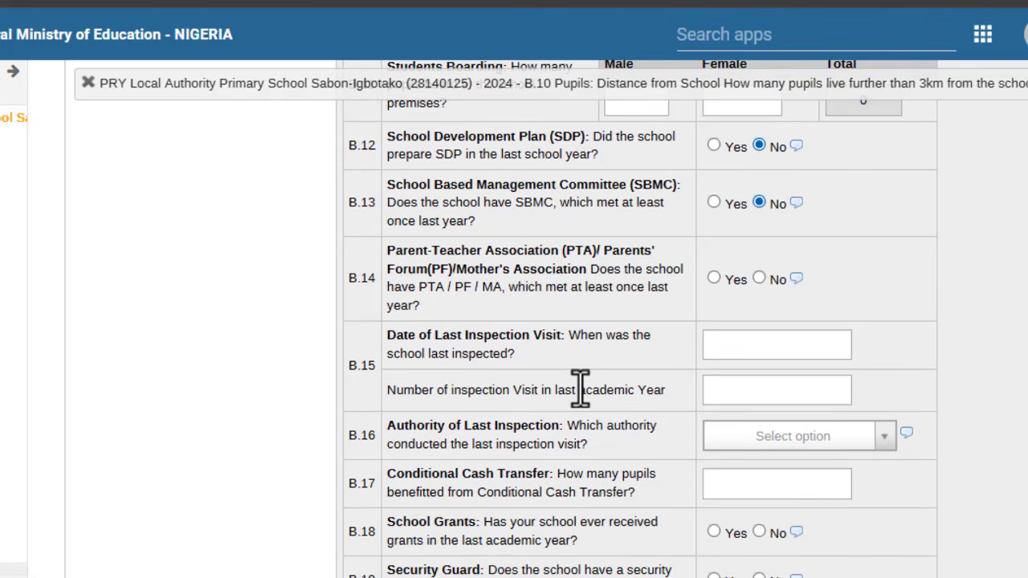
{"action": "scroll", "coordinate": [580, 390], "scroll_direction": "down", "scroll_amount": 1}
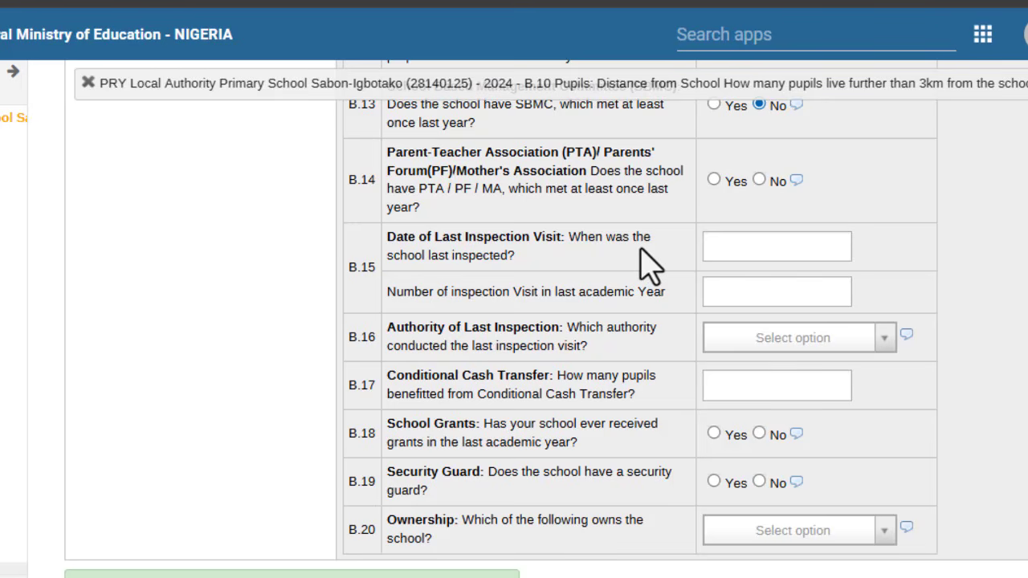
{"action": "left_click", "coordinate": [757, 251]}
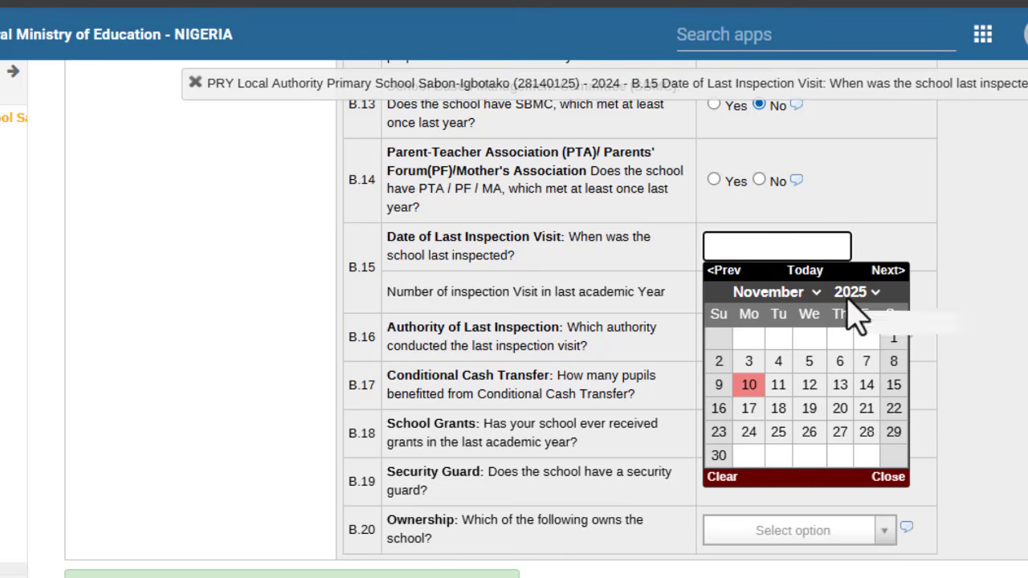
Step: Set the B.15 last inspection date to 22 January 2025
{"action": "left_click", "coordinate": [802, 296]}
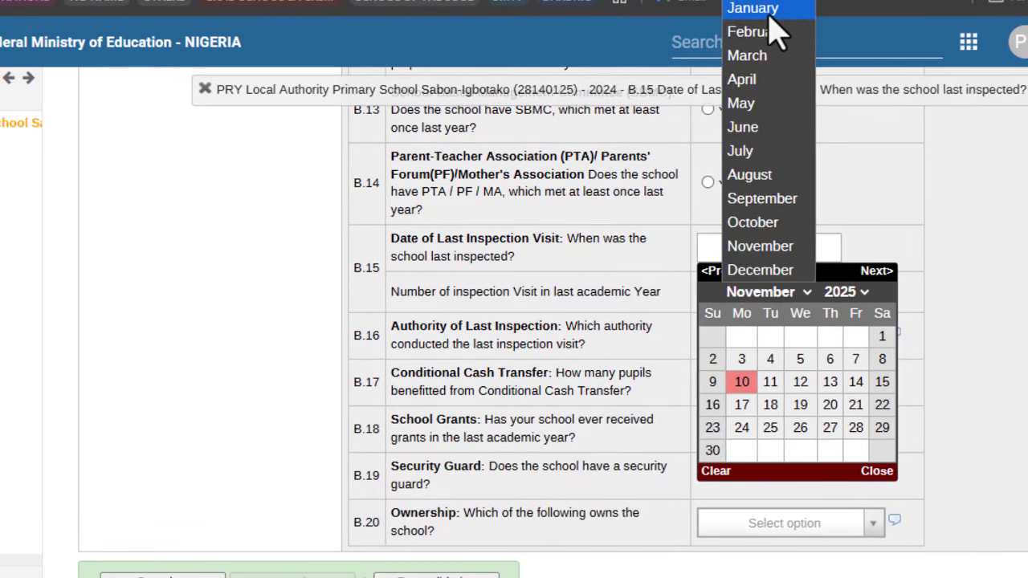
{"action": "left_click", "coordinate": [769, 13]}
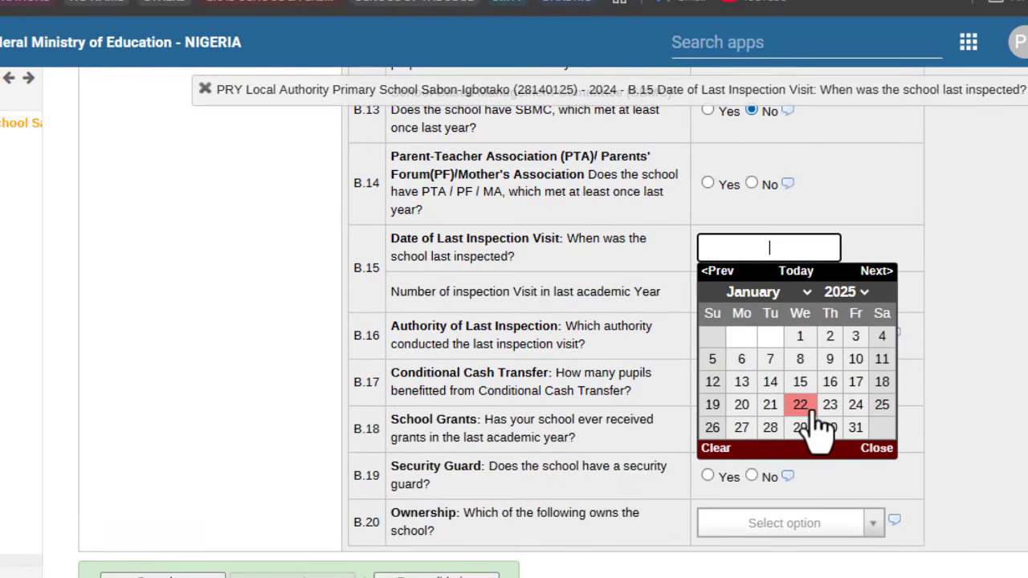
{"action": "left_click", "coordinate": [811, 411]}
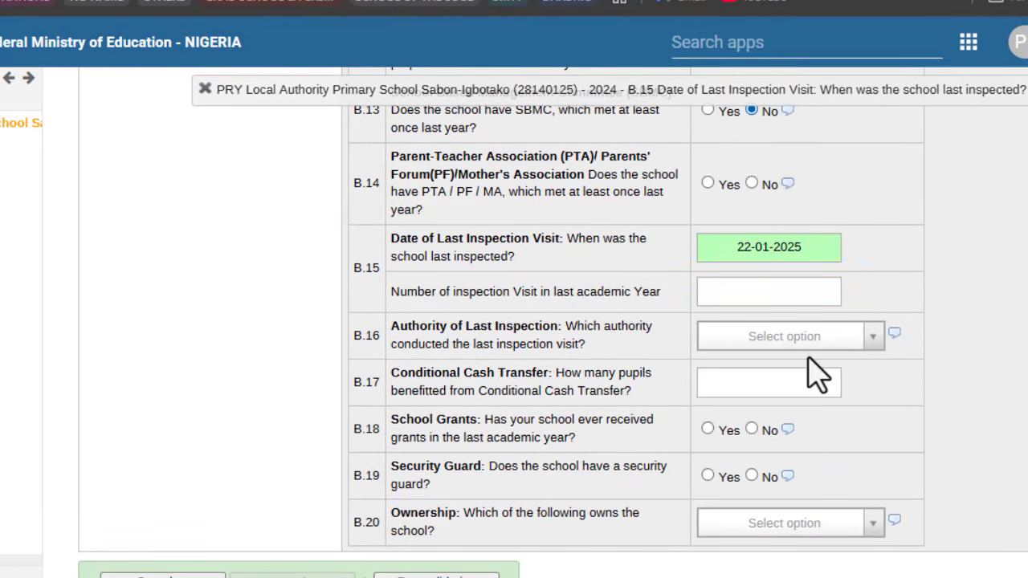
Step: Record 3 inspection visits and LGEA as the inspecting authority
{"action": "left_click", "coordinate": [742, 294]}
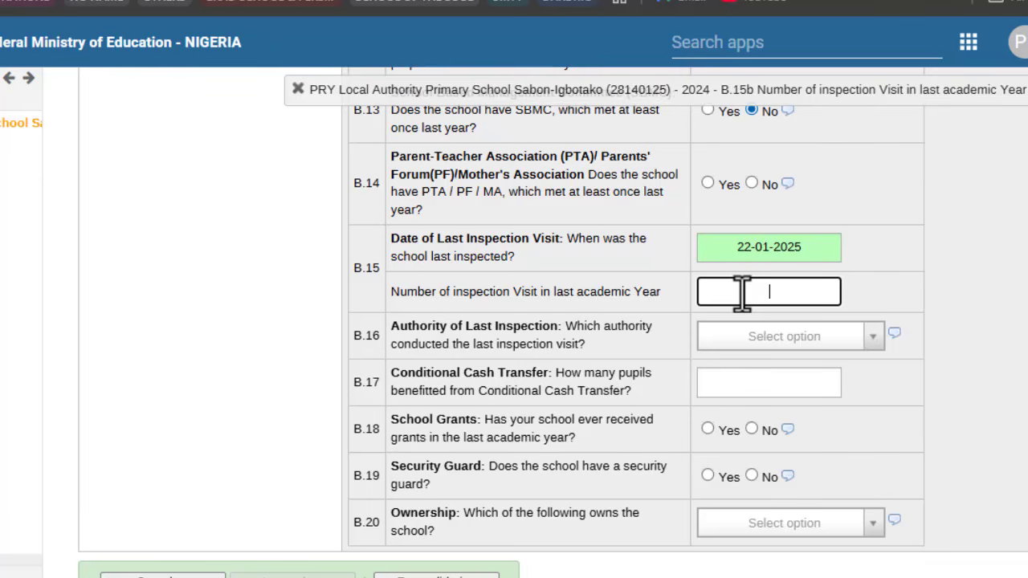
{"action": "type", "text": "3"}
{"action": "left_click", "coordinate": [785, 351]}
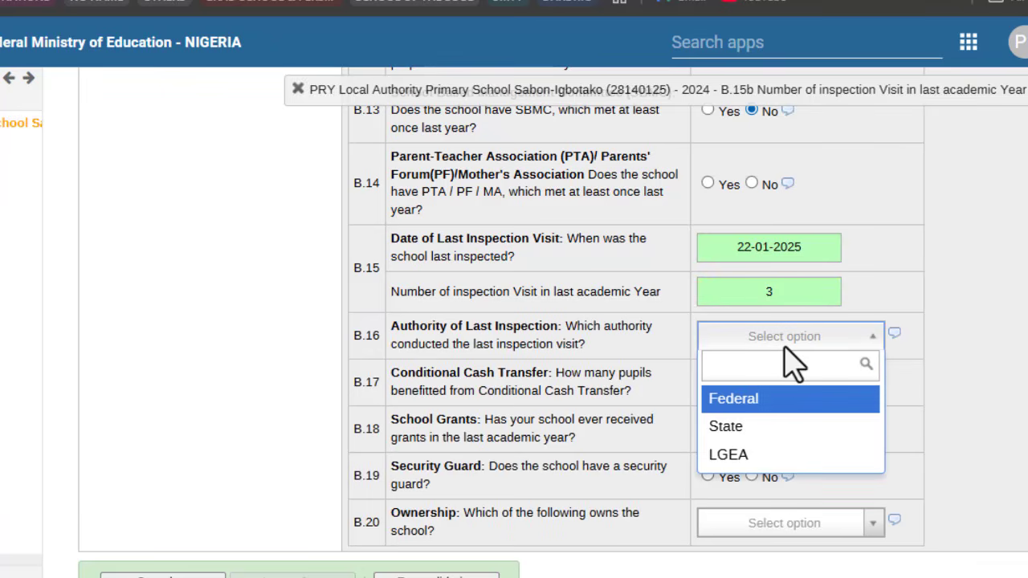
{"action": "left_click", "coordinate": [827, 456]}
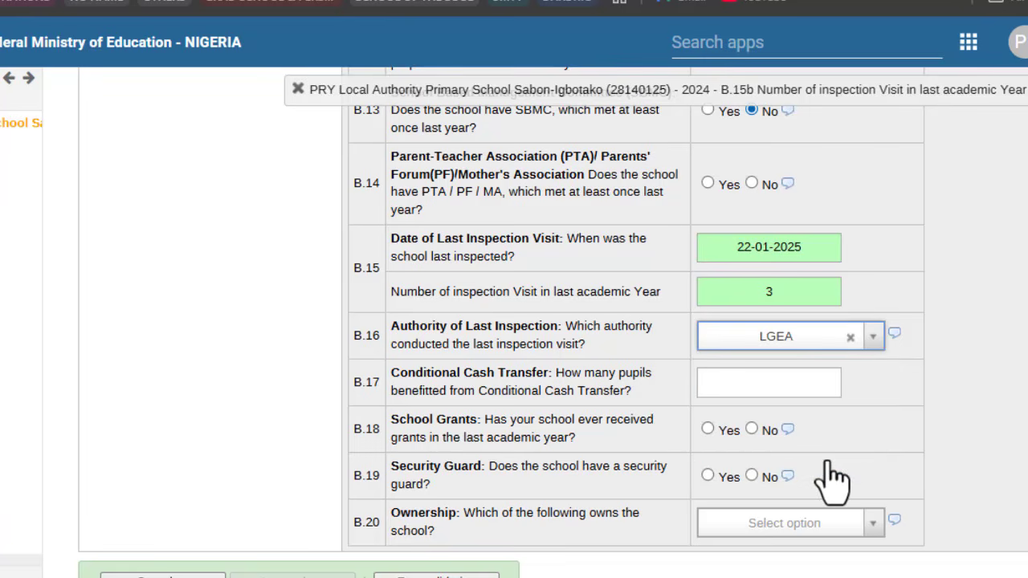
{"action": "left_click", "coordinate": [761, 384]}
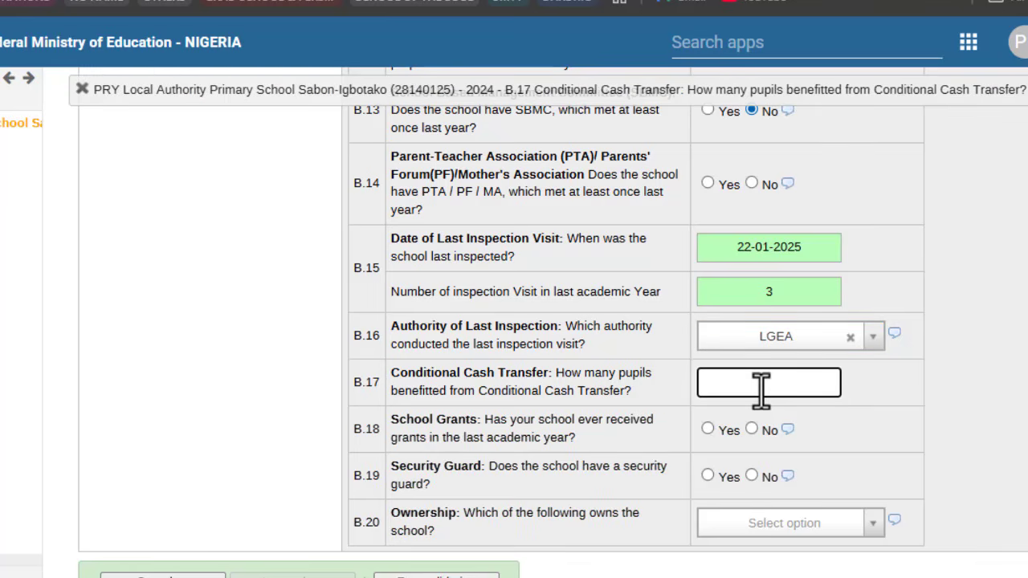
Step: Enter 5 Conditional Cash Transfer pupils and answer No for School Grants and Security Guard
{"action": "type", "text": "5"}
{"action": "scroll", "coordinate": [771, 438], "scroll_direction": "down", "scroll_amount": 1}
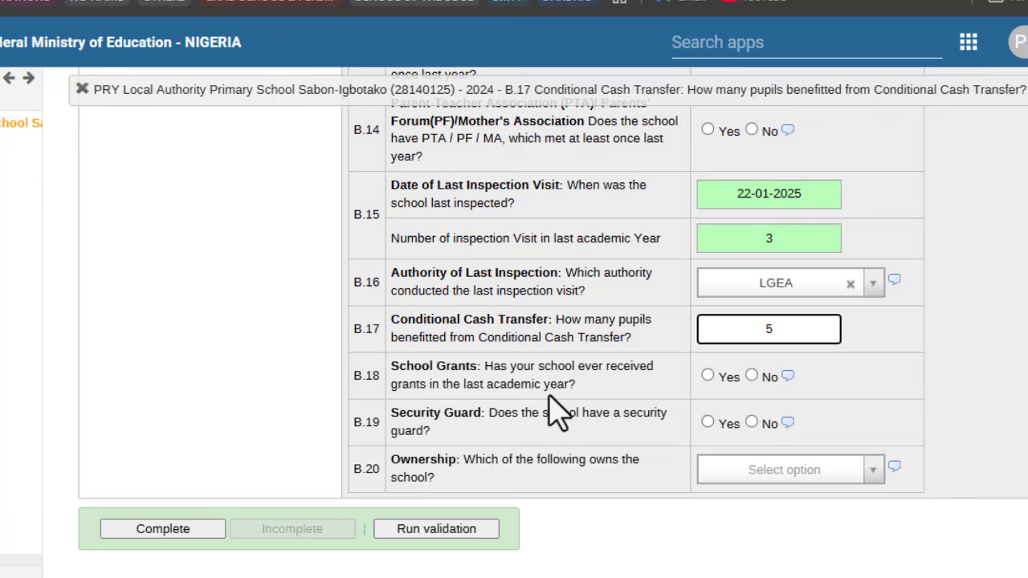
{"action": "left_click", "coordinate": [752, 376]}
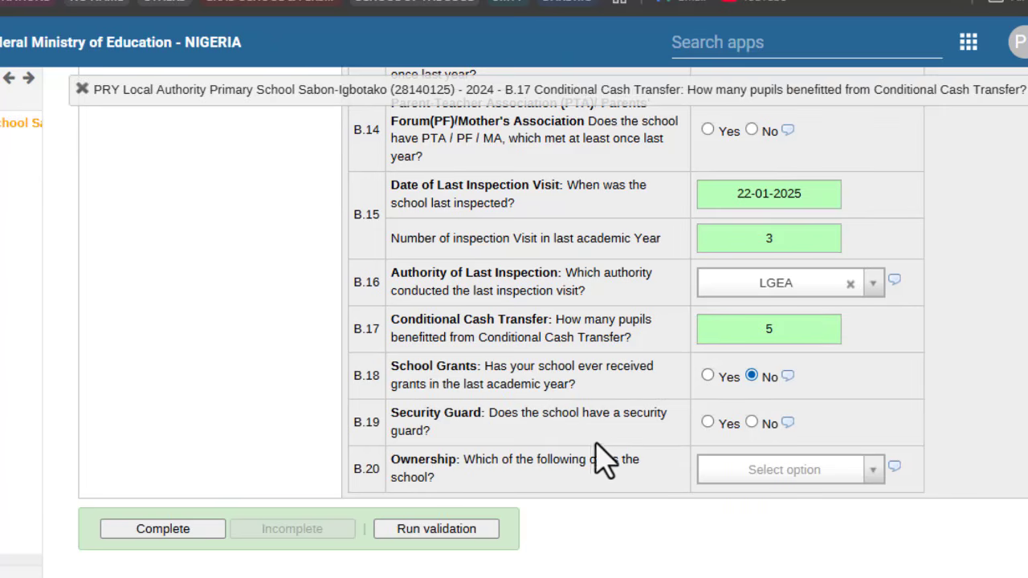
{"action": "left_click", "coordinate": [752, 423]}
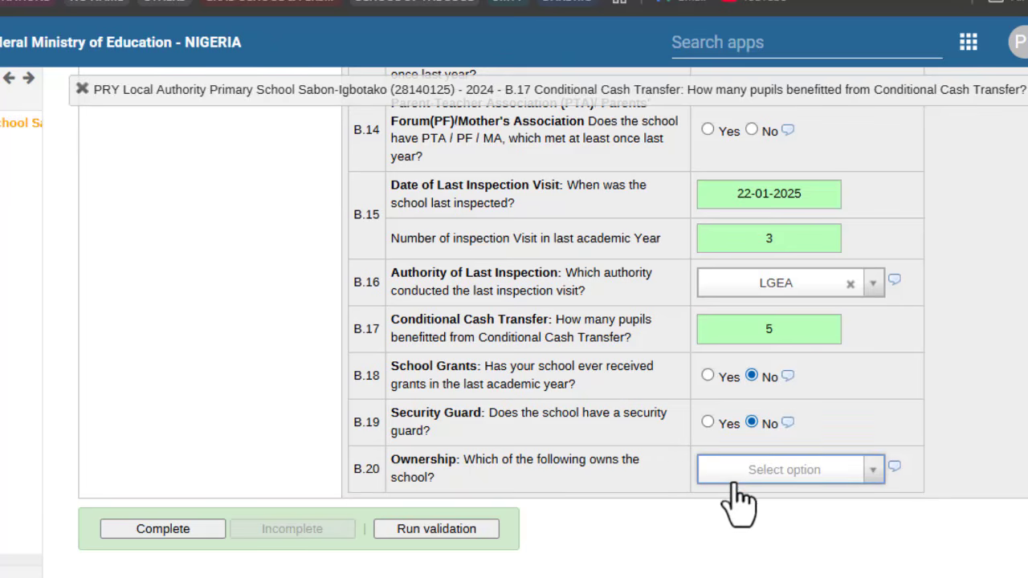
Step: Set the B.20 school ownership to State
{"action": "left_click", "coordinate": [734, 472]}
{"action": "left_click", "coordinate": [745, 392]}
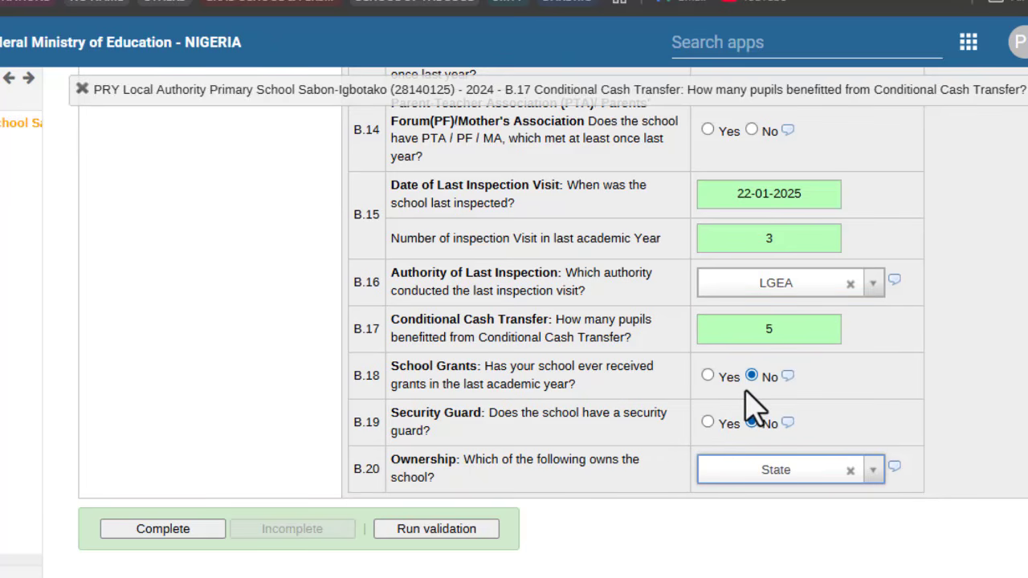
{"action": "scroll", "coordinate": [751, 406], "scroll_direction": "up", "scroll_amount": 12}
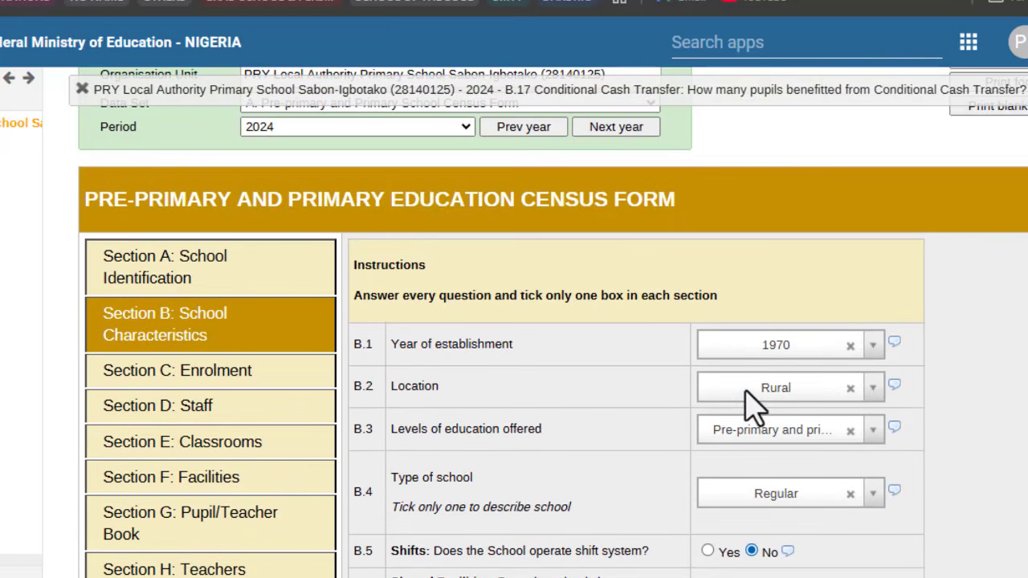
Step: Switch to Section C: Enrolment to show the empty C.1 birth-certificate table
{"action": "scroll", "coordinate": [706, 317], "scroll_direction": "down", "scroll_amount": 2}
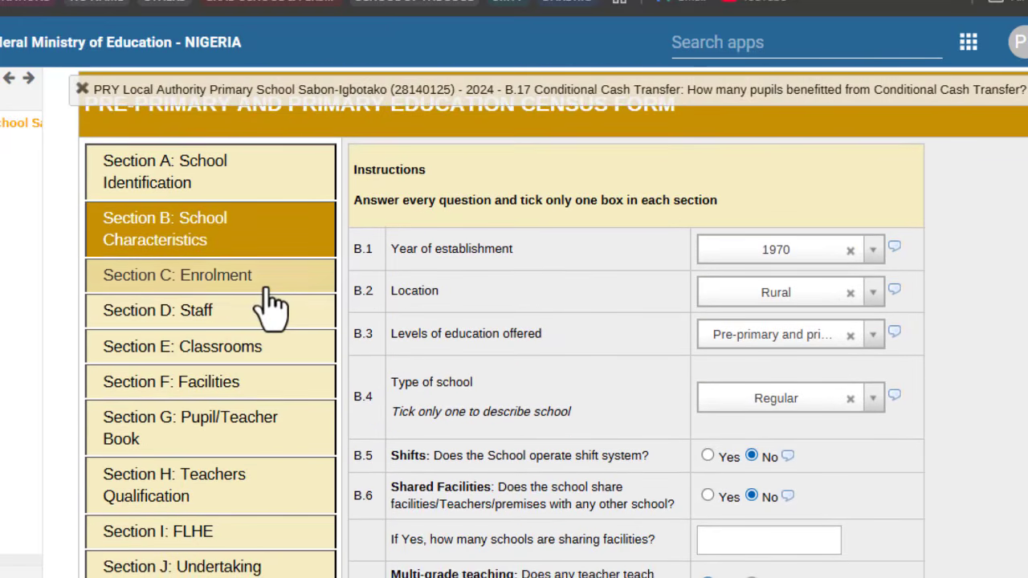
{"action": "left_click", "coordinate": [266, 287]}
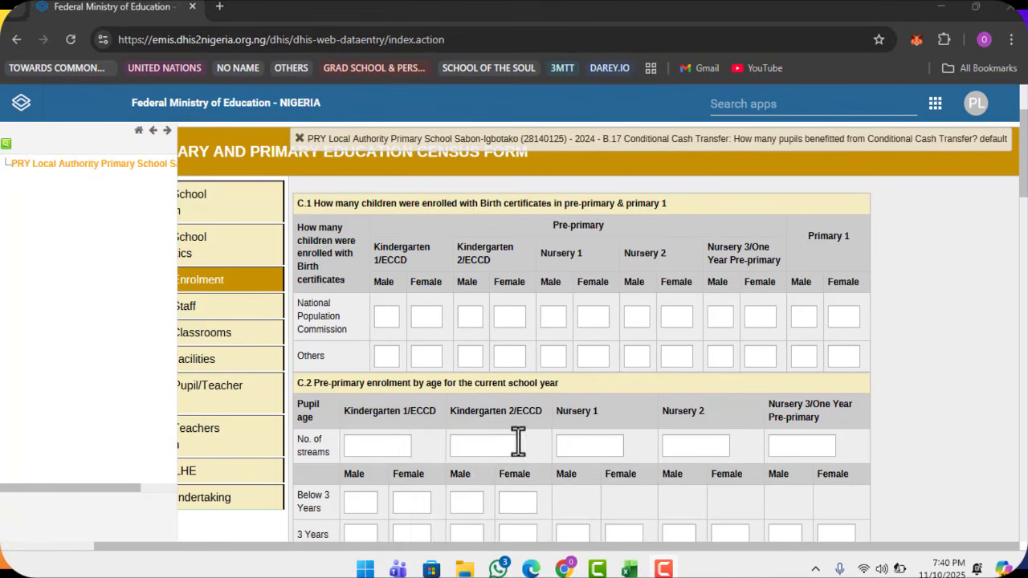
{"action": "mouse_move", "coordinate": [499, 558]}
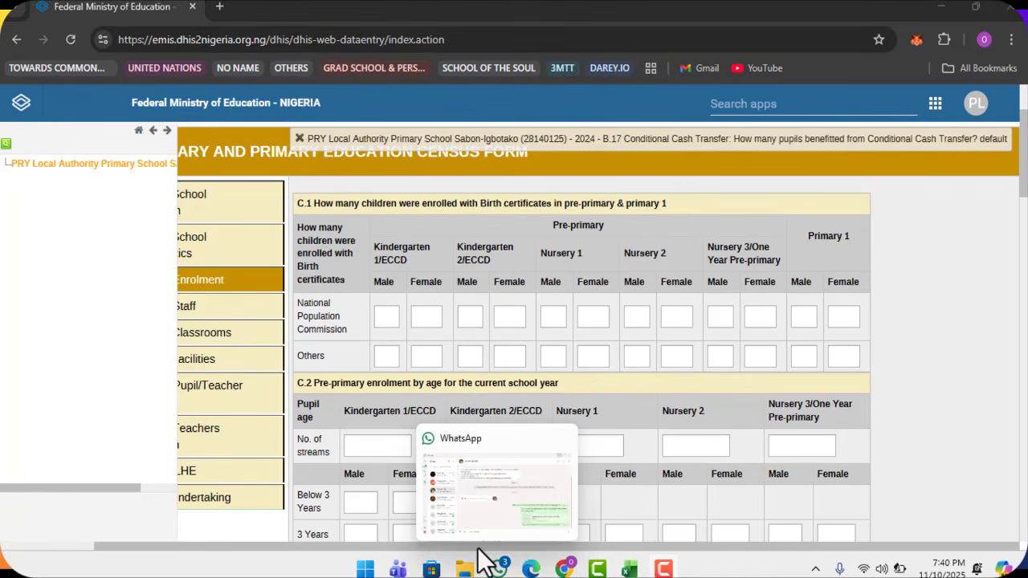
{"action": "left_click_drag", "start_coordinate": [479, 549], "coordinate": [454, 549]}
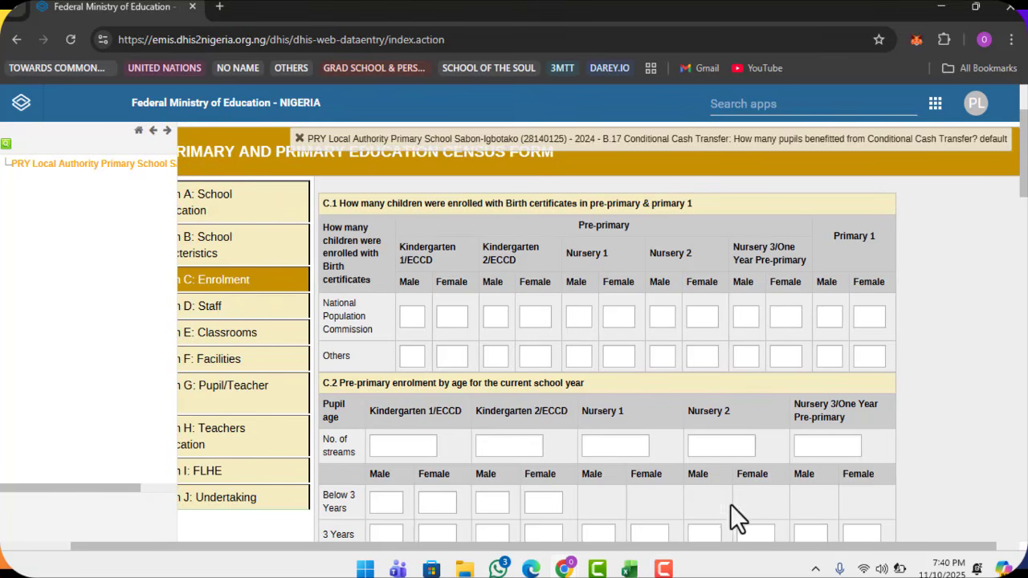
{"action": "left_click_drag", "start_coordinate": [731, 549], "coordinate": [684, 540]}
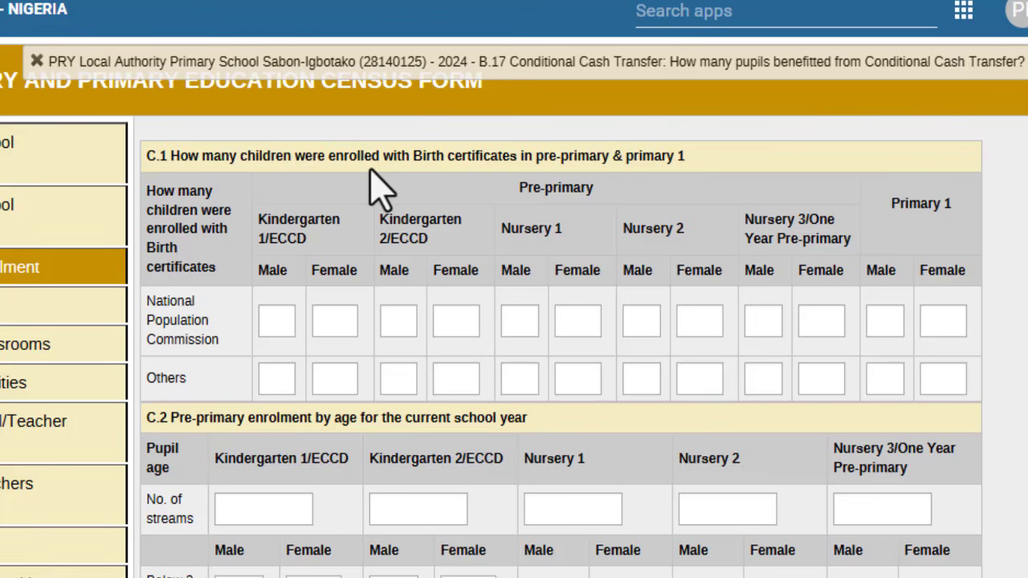
Step: Enter C.1 Nursery 1 male/female counts: 3/2 for National Population Commission, 3/3 for Others
{"action": "left_click", "coordinate": [513, 328]}
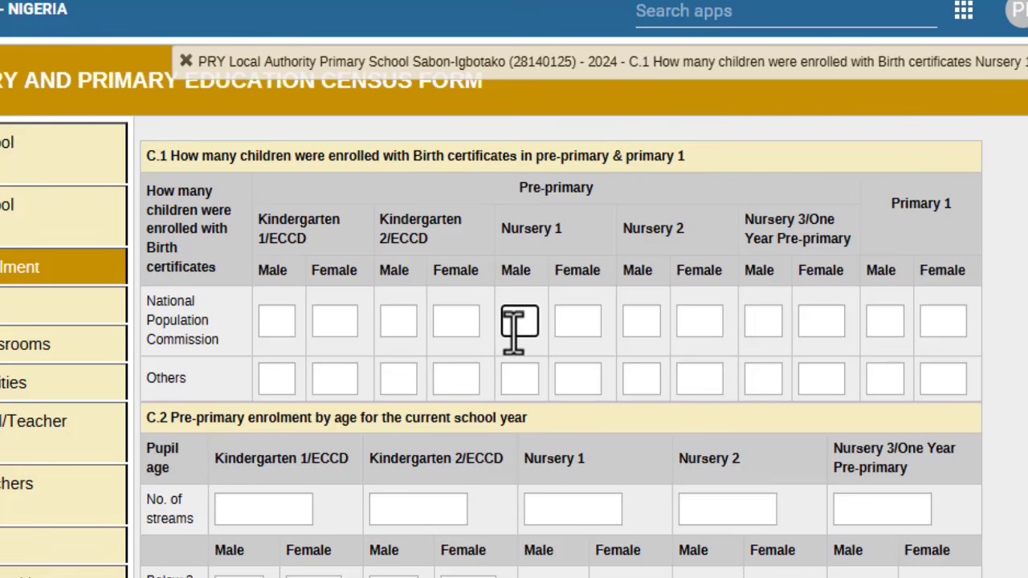
{"action": "type", "text": "3"}
{"action": "left_click", "coordinate": [523, 385]}
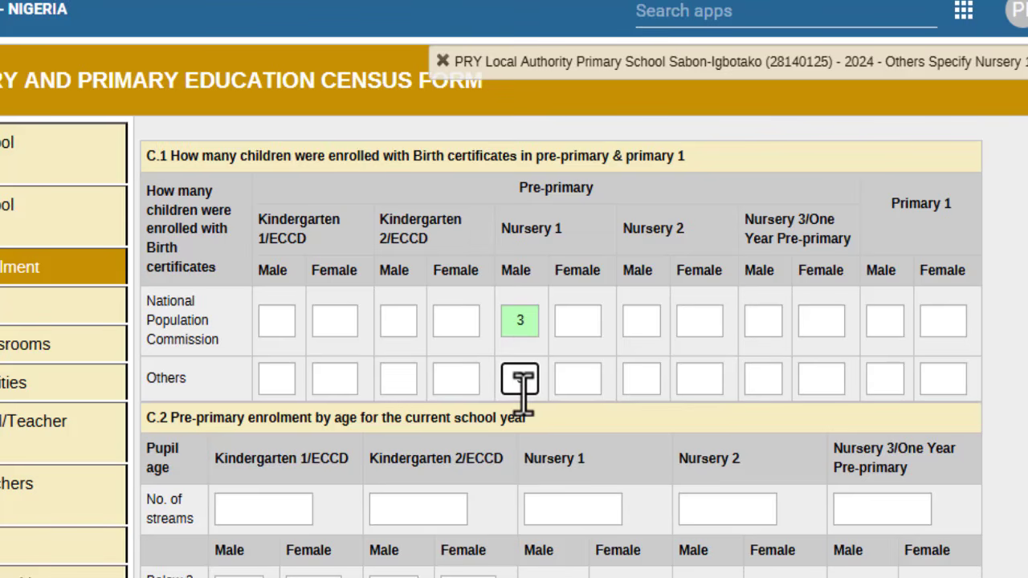
{"action": "type", "text": "3"}
{"action": "left_click", "coordinate": [578, 321]}
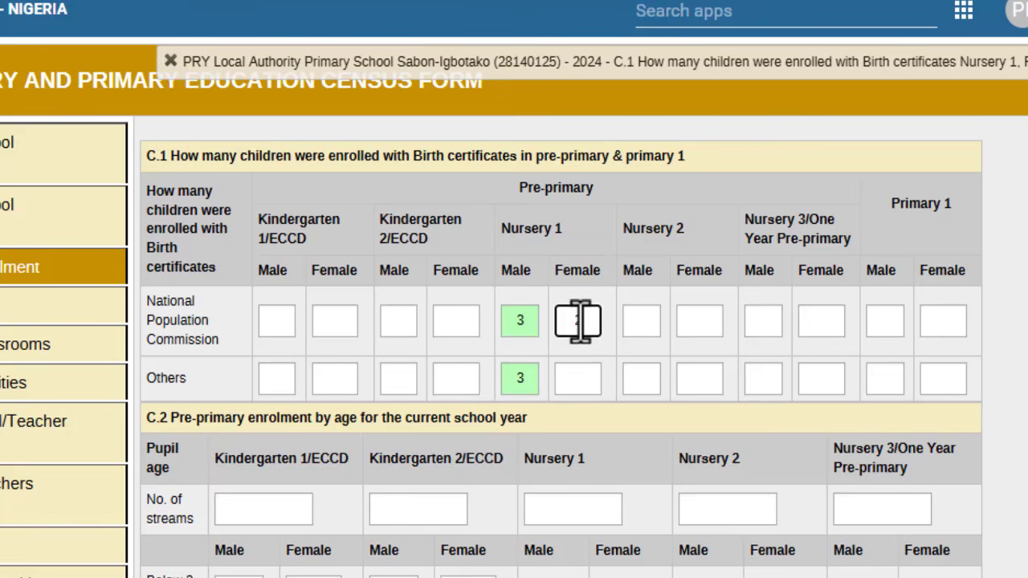
{"action": "type", "text": "2"}
{"action": "left_click", "coordinate": [579, 377]}
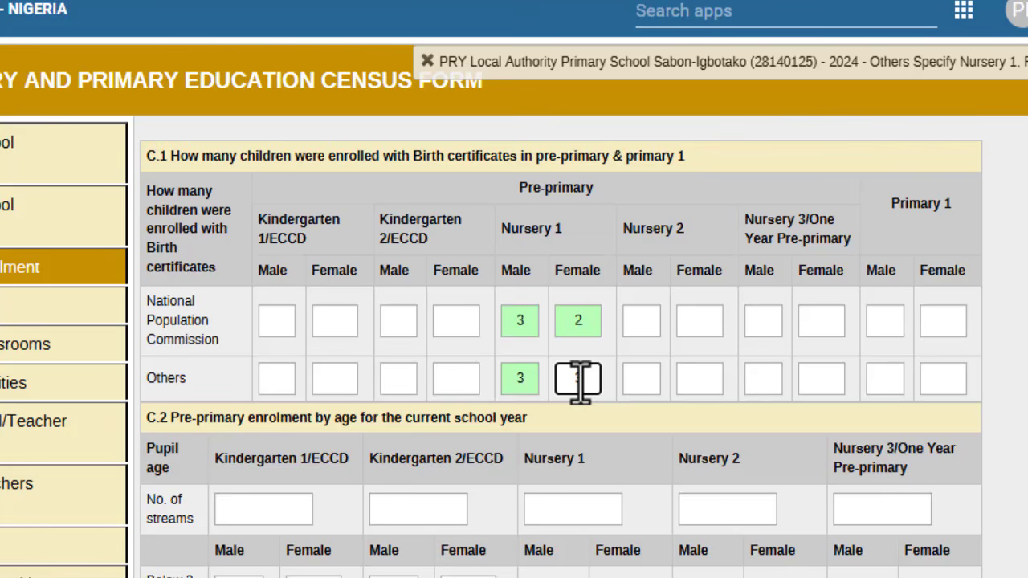
{"action": "left_click", "coordinate": [881, 301]}
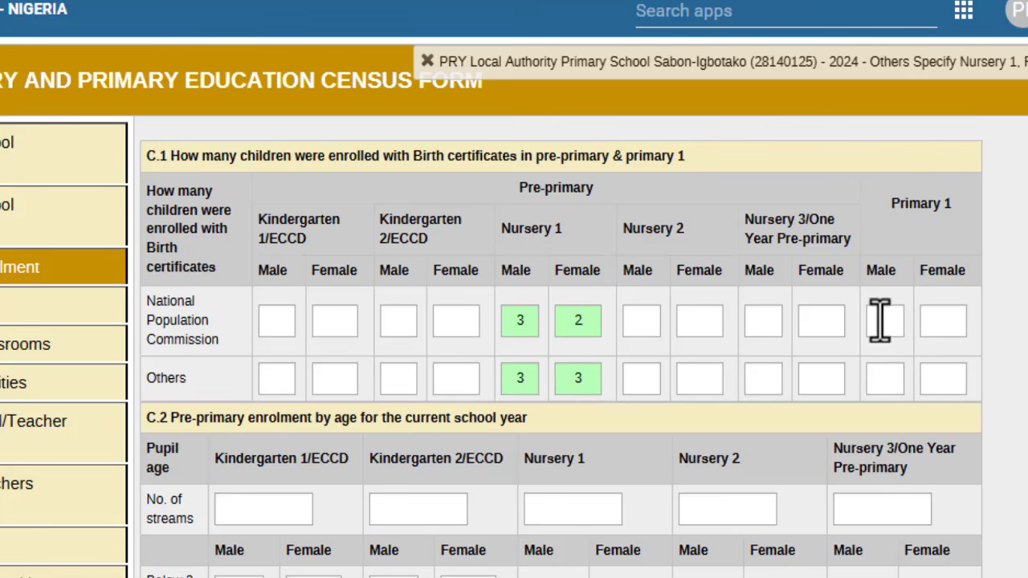
Step: Enter C.1 Primary 1 male/female counts: 3/4 for National Population Commission, 3/3 for Others
{"action": "left_click", "coordinate": [880, 320]}
{"action": "type", "text": "3"}
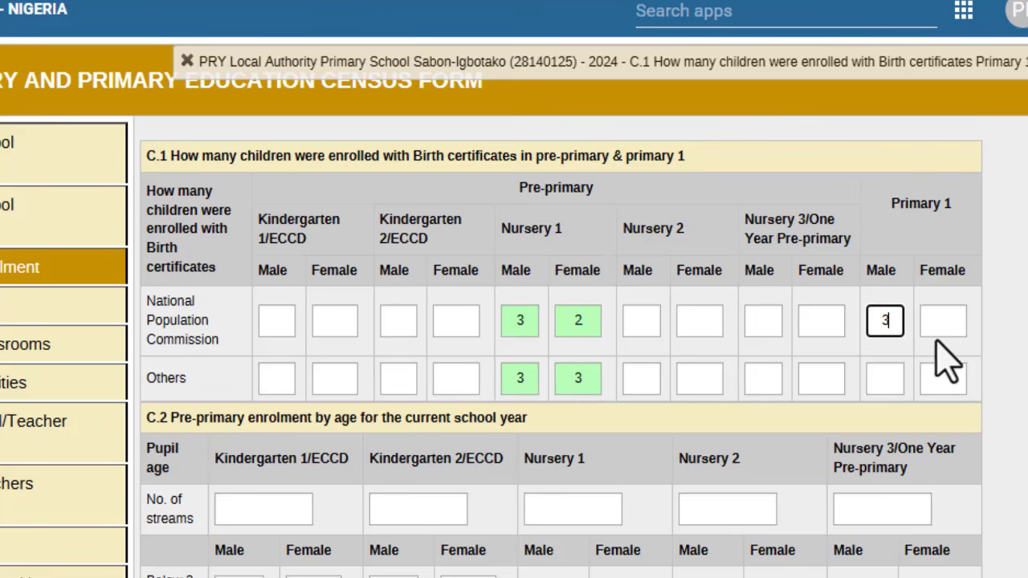
{"action": "left_click", "coordinate": [942, 320]}
{"action": "type", "text": "4"}
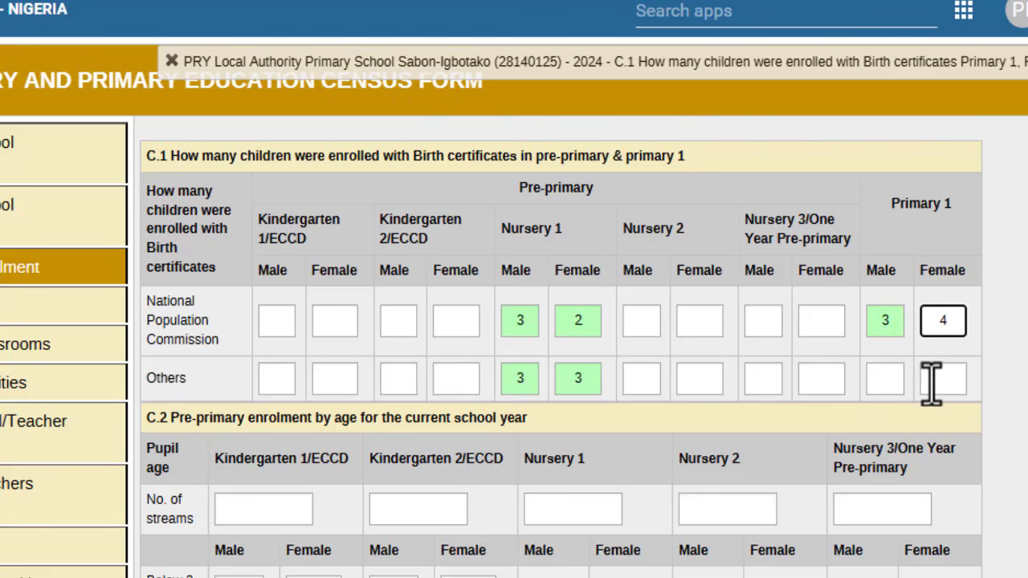
{"action": "left_click", "coordinate": [933, 382]}
{"action": "type", "text": "3"}
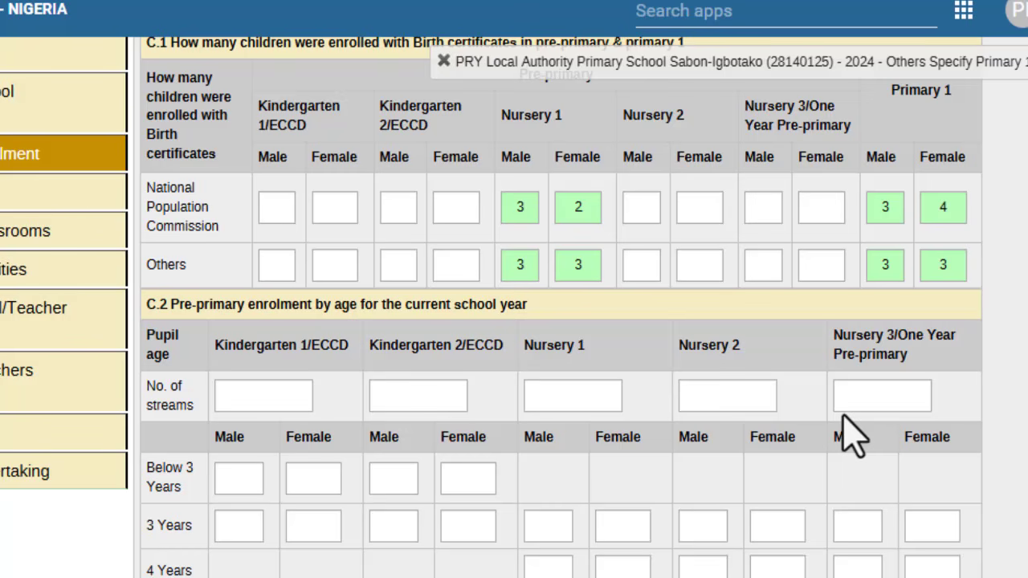
Step: Set the C.2 Nursery 1 number of streams to 2
{"action": "scroll", "coordinate": [843, 414], "scroll_direction": "down", "scroll_amount": 3}
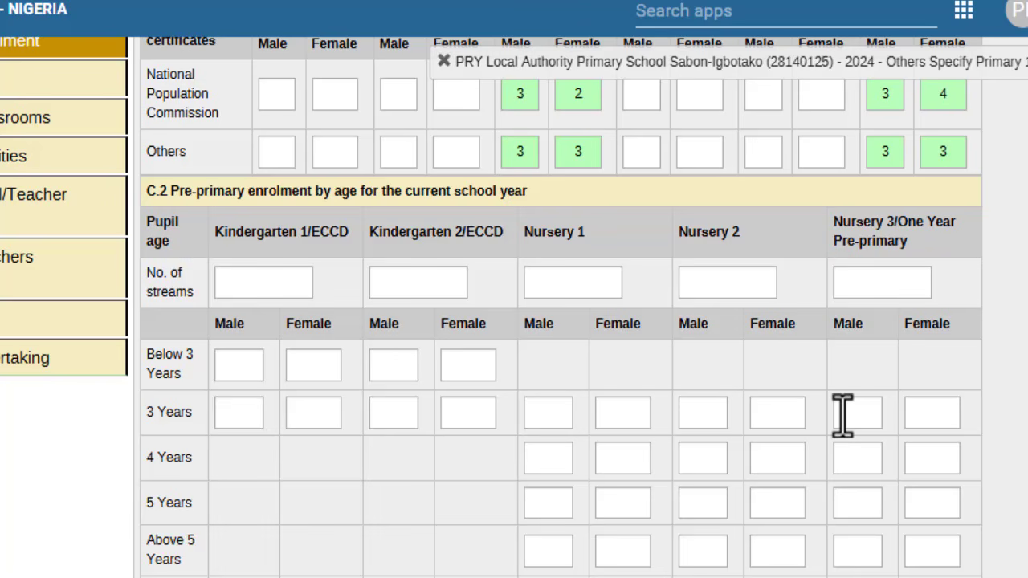
{"action": "scroll", "coordinate": [843, 414], "scroll_direction": "down", "scroll_amount": 3}
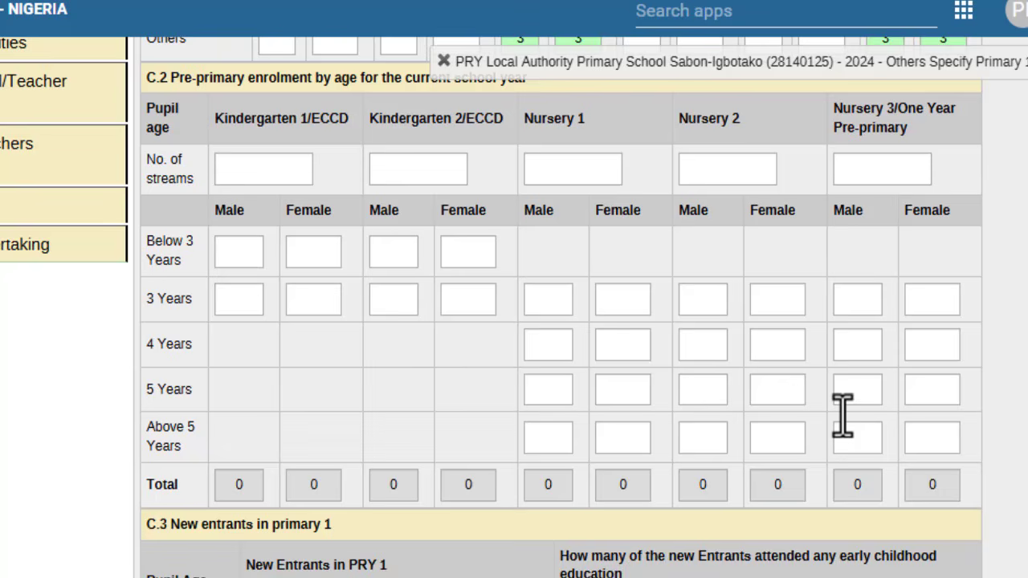
{"action": "scroll", "coordinate": [843, 414], "scroll_direction": "up", "scroll_amount": 3}
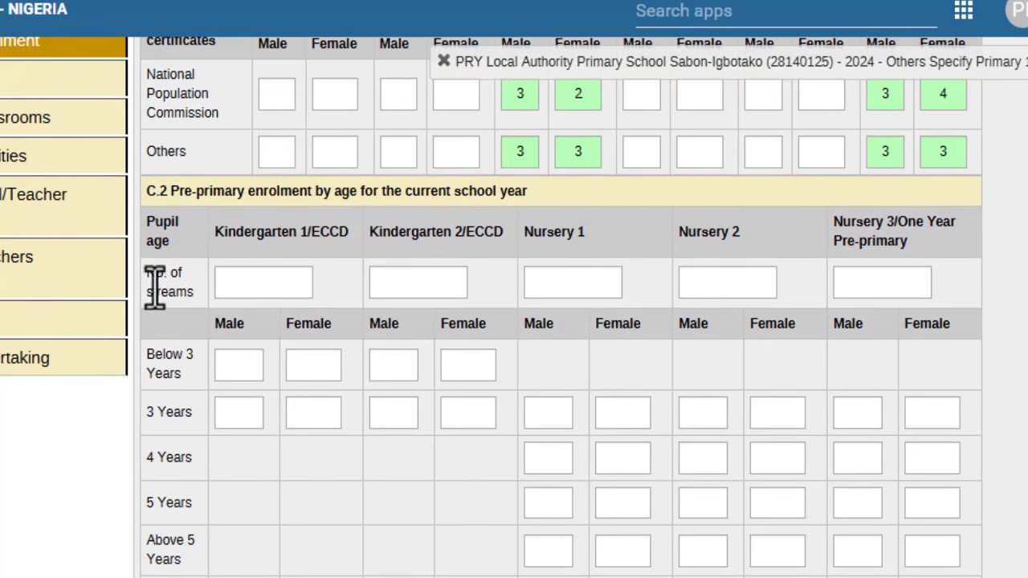
{"action": "left_click_drag", "start_coordinate": [145, 276], "coordinate": [192, 289]}
{"action": "left_click", "coordinate": [347, 298]}
{"action": "left_click", "coordinate": [563, 286]}
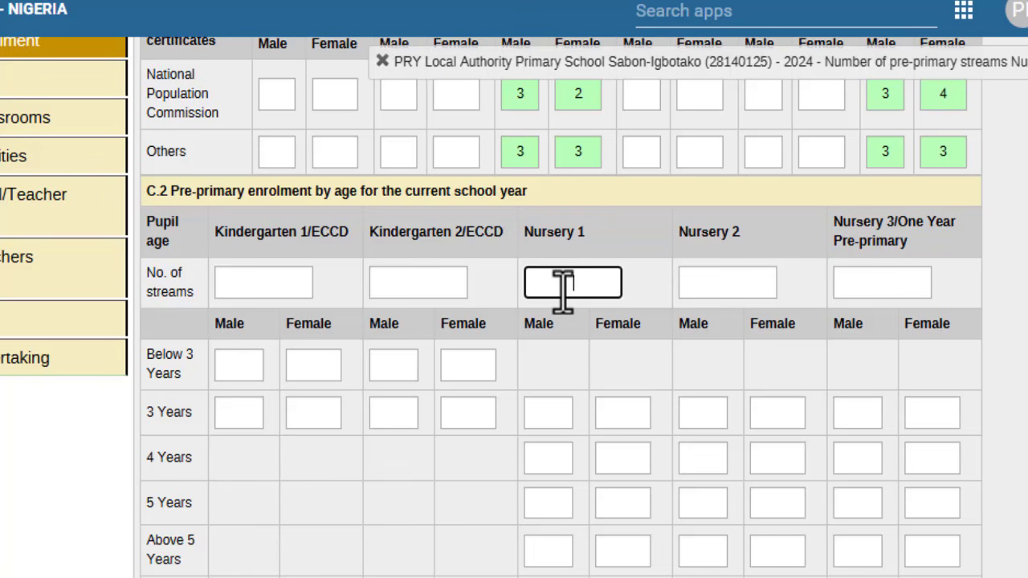
{"action": "type", "text": "2"}
{"action": "left_click", "coordinate": [565, 380]}
Step: Enter Nursery 1 counts of 2/2 aged 3 and 3/4 aged 4, giving totals 5/6
{"action": "scroll", "coordinate": [567, 386], "scroll_direction": "up", "scroll_amount": 3}
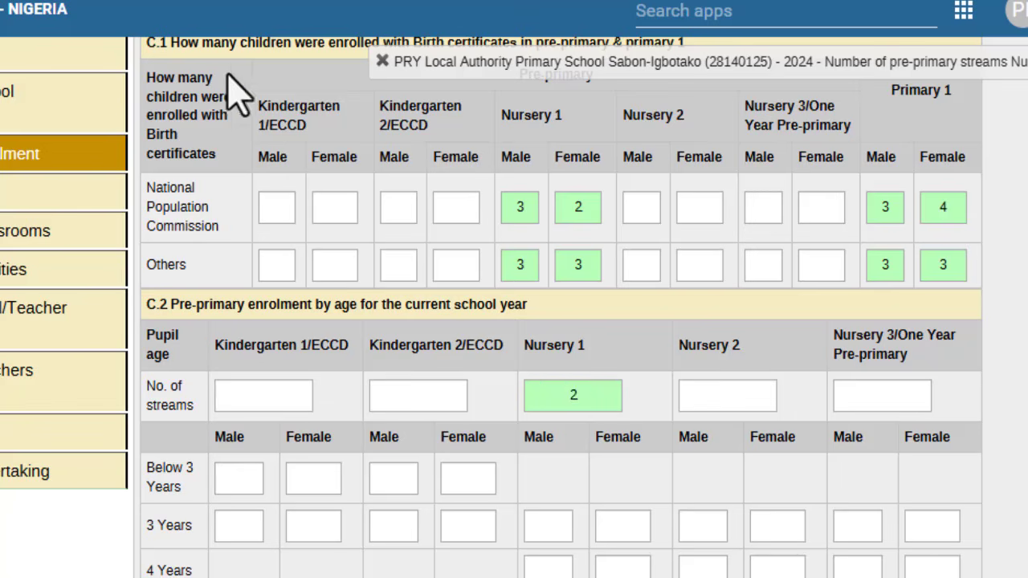
{"action": "left_click_drag", "start_coordinate": [261, 106], "coordinate": [431, 129]}
{"action": "left_click", "coordinate": [433, 154]}
{"action": "scroll", "coordinate": [584, 158], "scroll_direction": "down", "scroll_amount": 2}
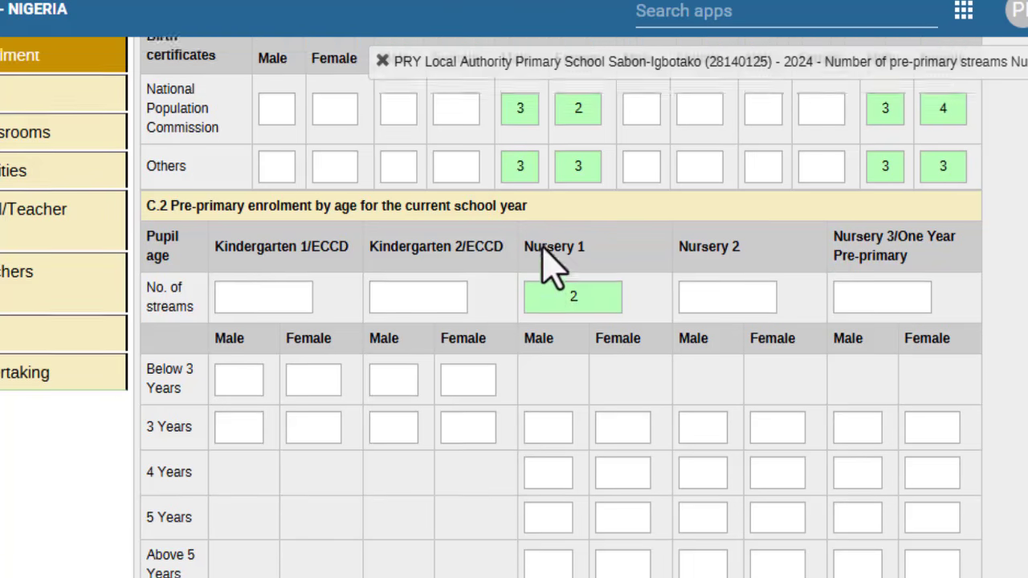
{"action": "scroll", "coordinate": [551, 269], "scroll_direction": "up", "scroll_amount": 3}
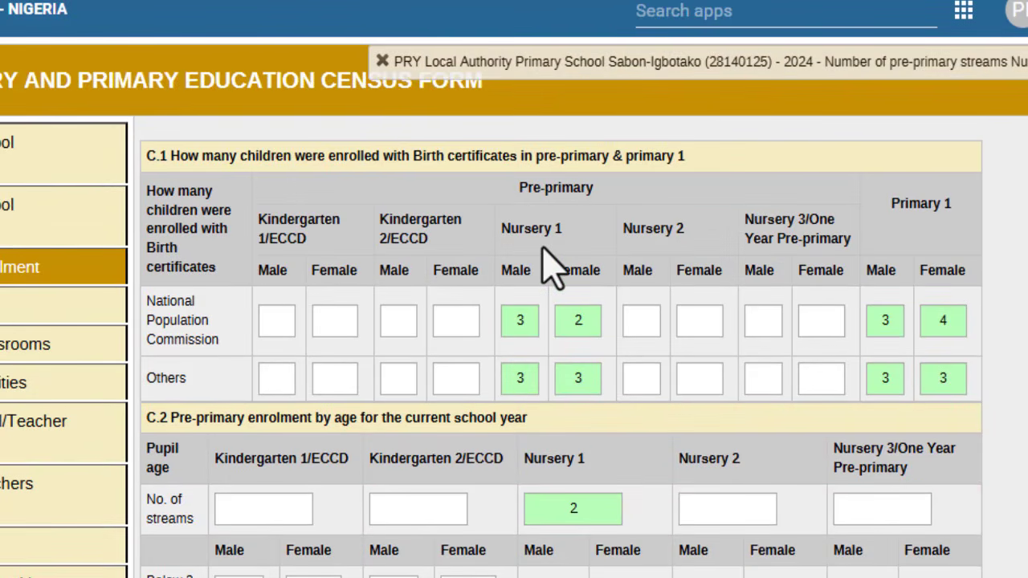
{"action": "scroll", "coordinate": [551, 269], "scroll_direction": "down", "scroll_amount": 3}
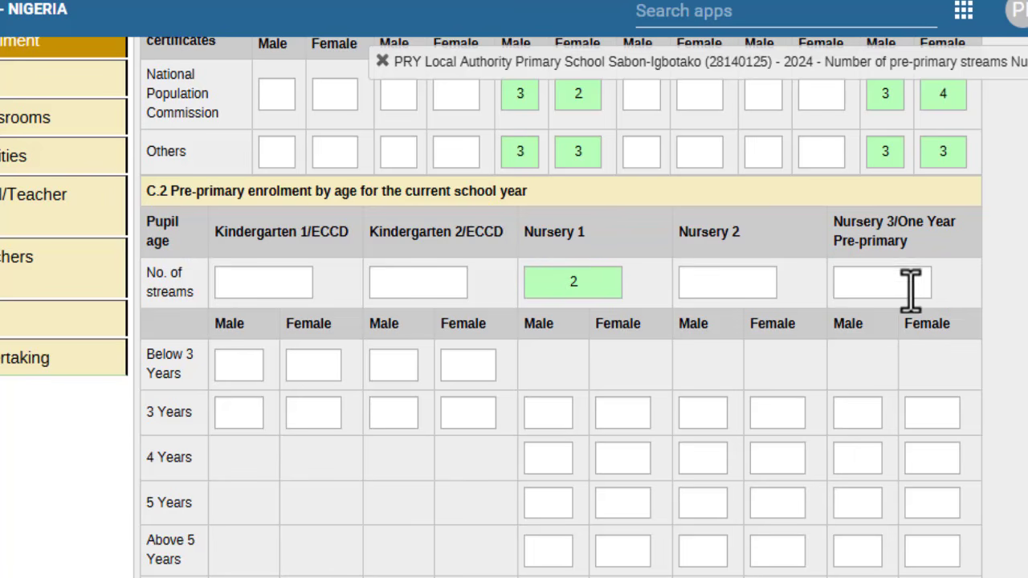
{"action": "scroll", "coordinate": [666, 418], "scroll_direction": "down", "scroll_amount": 3}
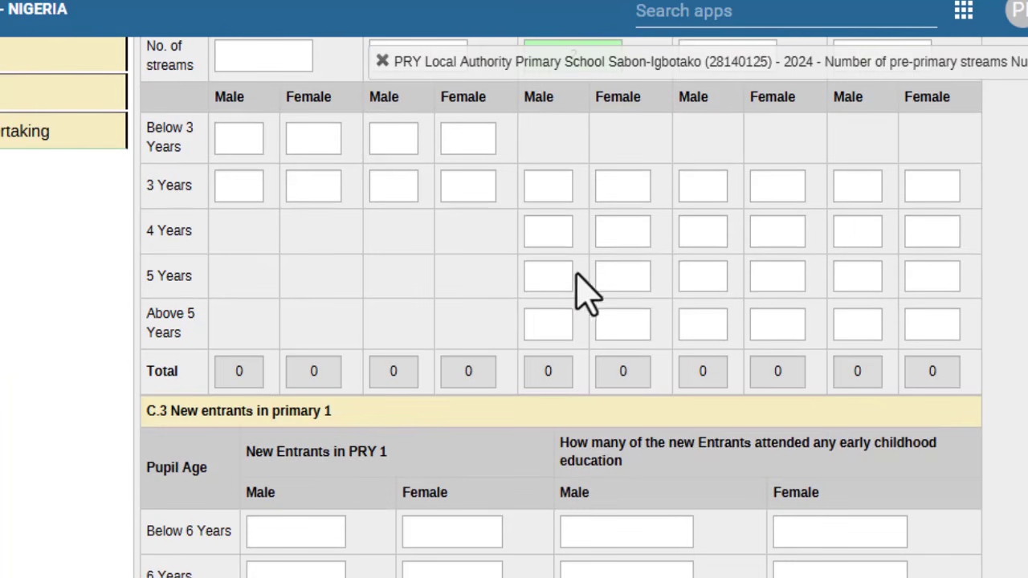
{"action": "scroll", "coordinate": [555, 200], "scroll_direction": "up", "scroll_amount": 2}
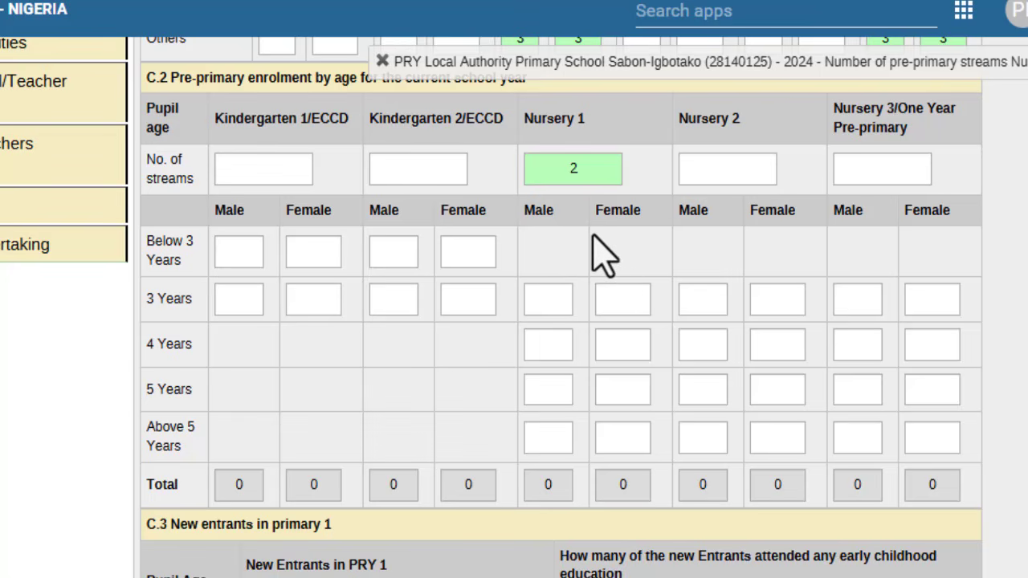
{"action": "left_click", "coordinate": [549, 303]}
{"action": "type", "text": "2"}
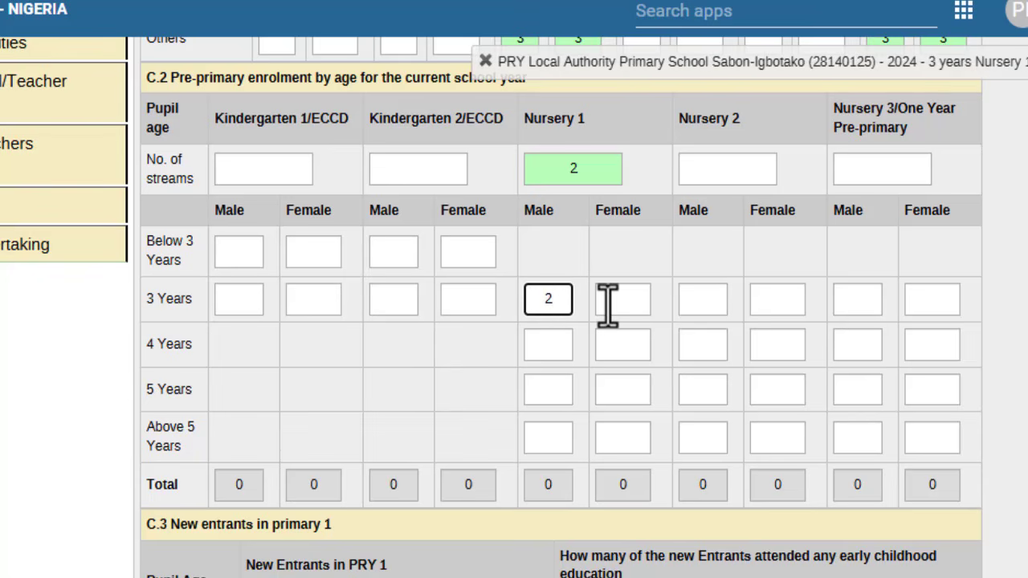
{"action": "left_click", "coordinate": [608, 305]}
{"action": "type", "text": "2"}
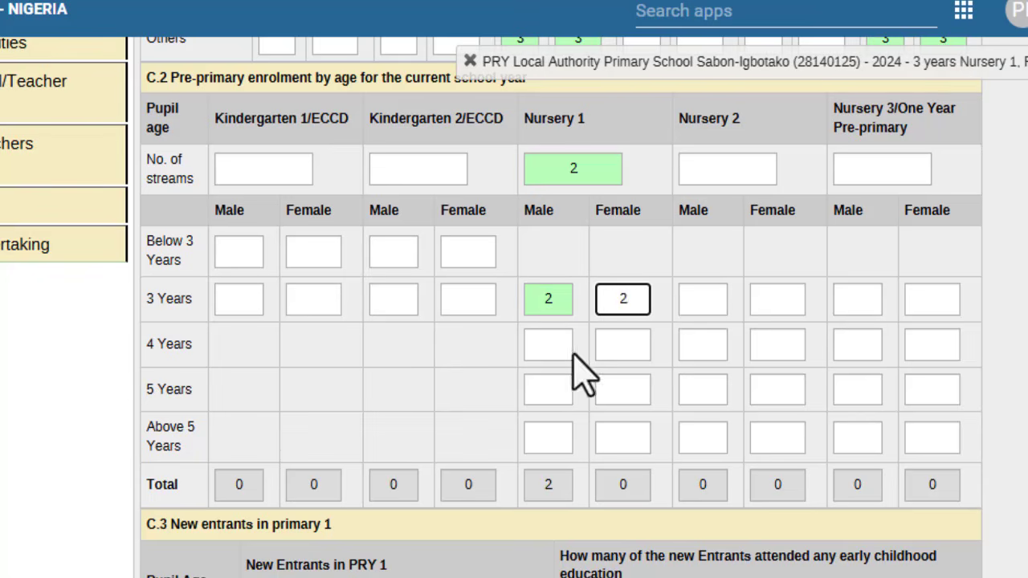
{"action": "left_click", "coordinate": [553, 347]}
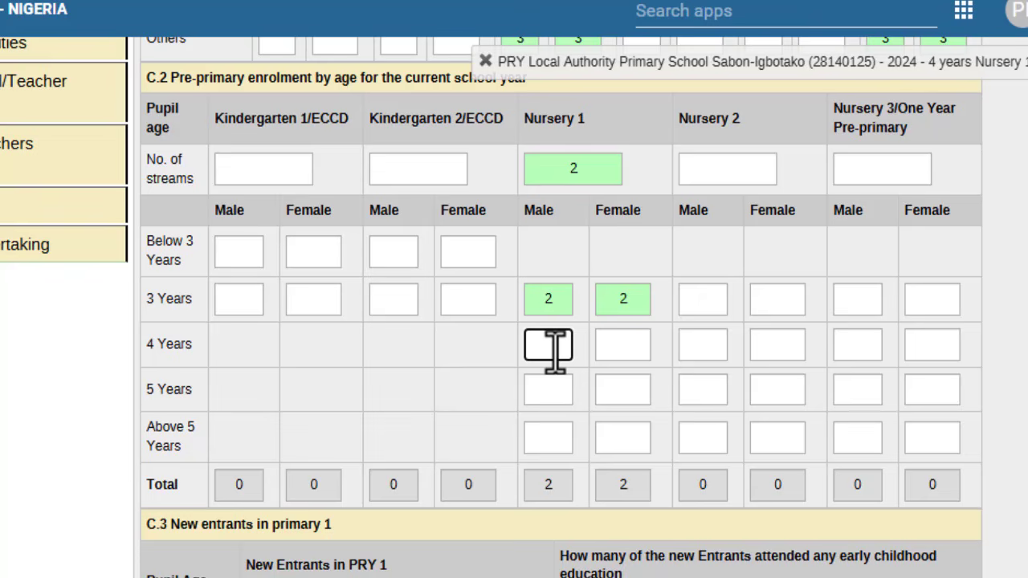
{"action": "type", "text": "3"}
{"action": "left_click", "coordinate": [614, 349]}
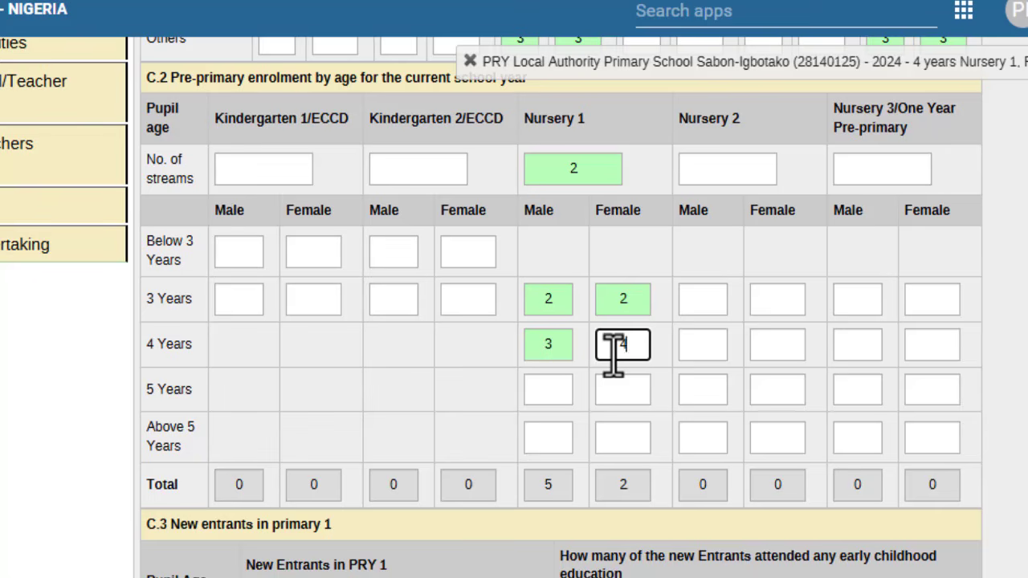
{"action": "type", "text": "4"}
{"action": "left_click", "coordinate": [661, 400]}
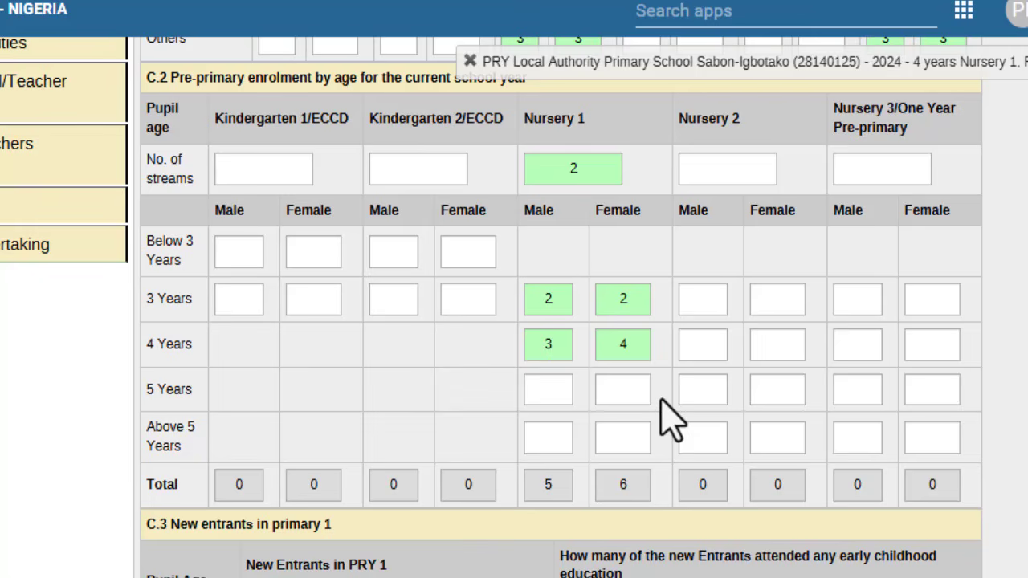
{"action": "double_click", "coordinate": [544, 485]}
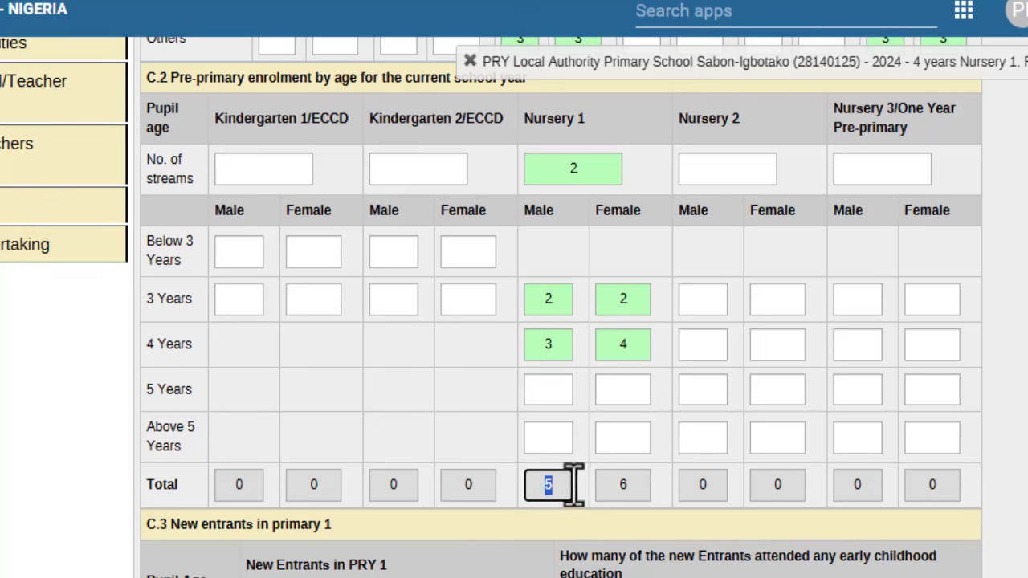
{"action": "left_click", "coordinate": [631, 486]}
{"action": "left_click", "coordinate": [679, 515]}
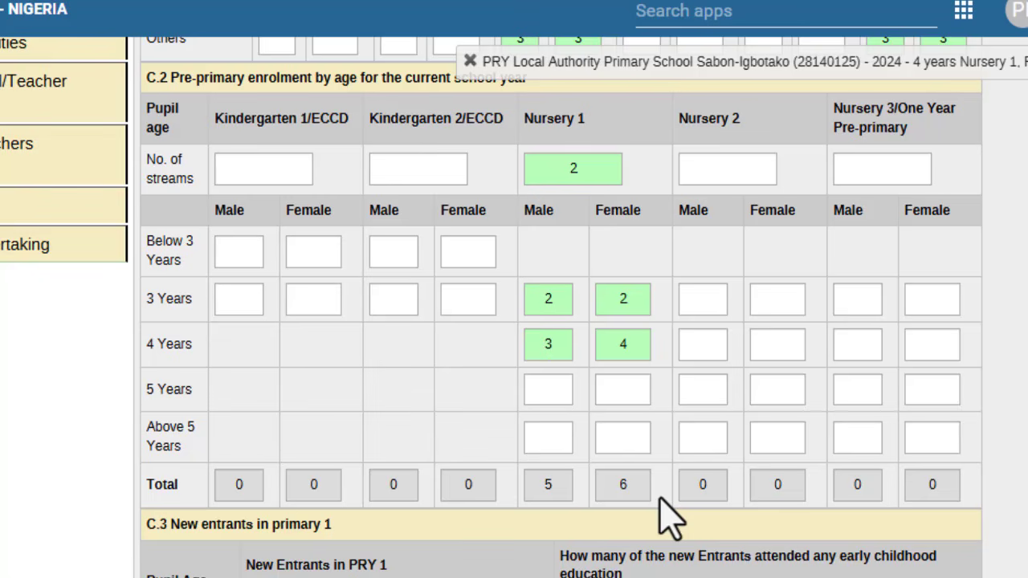
Step: Enter C.3 new Primary 1 entrants: 3/3 below 6, 2/2 aged 6, 1/1 aged 7
{"action": "scroll", "coordinate": [661, 499], "scroll_direction": "down", "scroll_amount": 5}
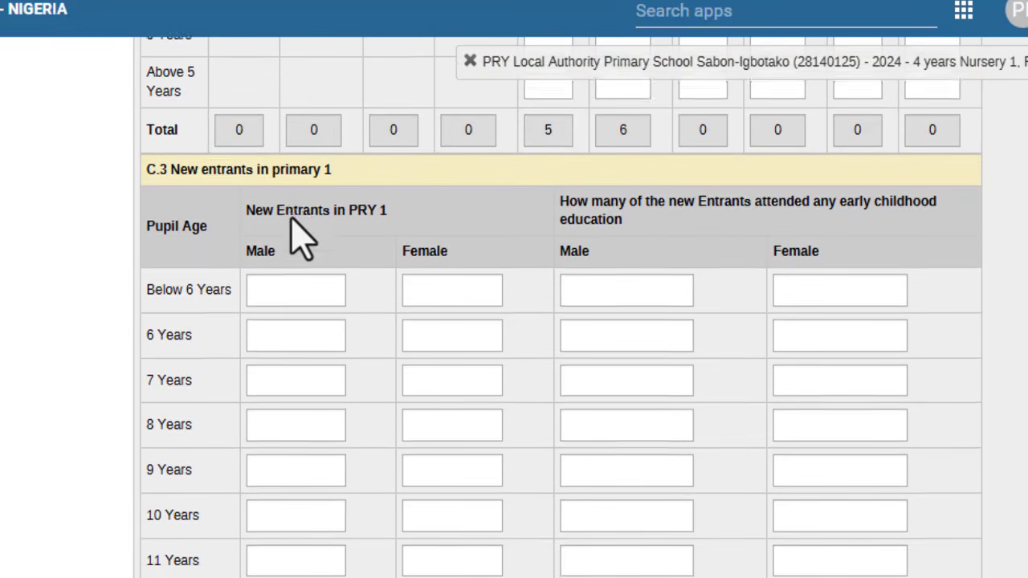
{"action": "scroll", "coordinate": [292, 225], "scroll_direction": "down", "scroll_amount": 2}
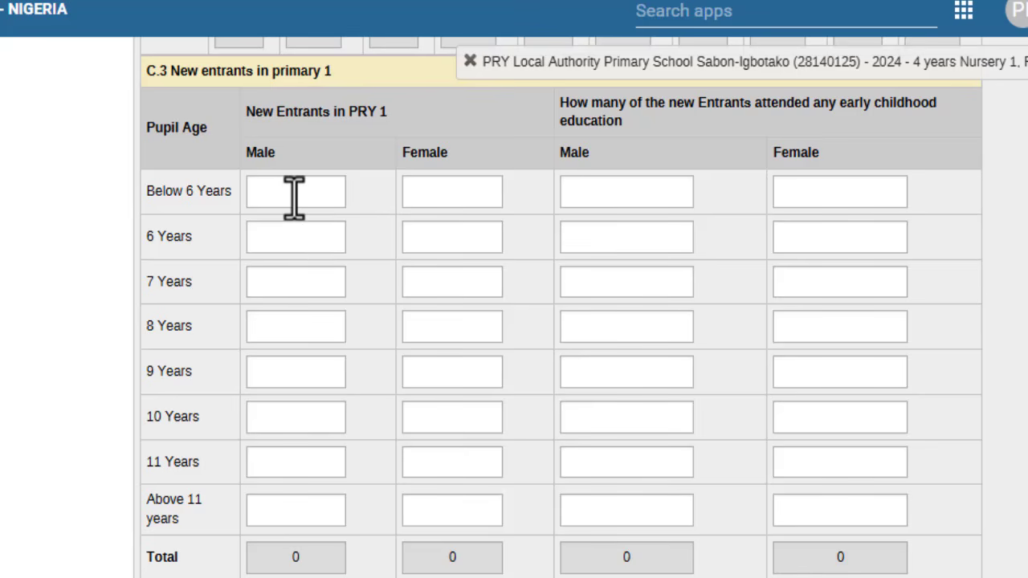
{"action": "left_click", "coordinate": [294, 196]}
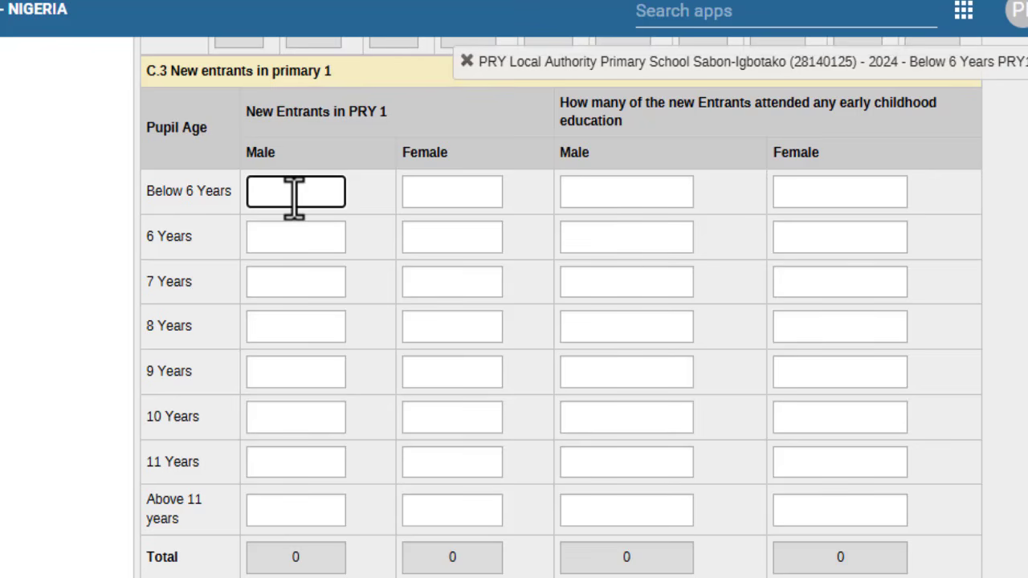
{"action": "type", "text": "3"}
{"action": "left_click", "coordinate": [444, 193]}
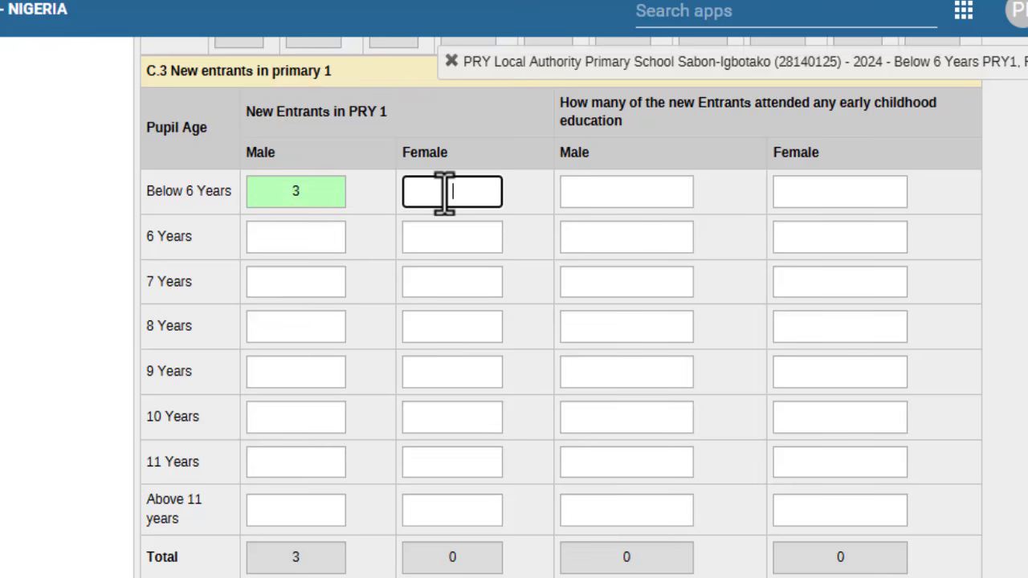
{"action": "type", "text": "3"}
{"action": "left_click", "coordinate": [294, 237]}
{"action": "type", "text": "2"}
{"action": "left_click", "coordinate": [429, 235]}
{"action": "type", "text": "2"}
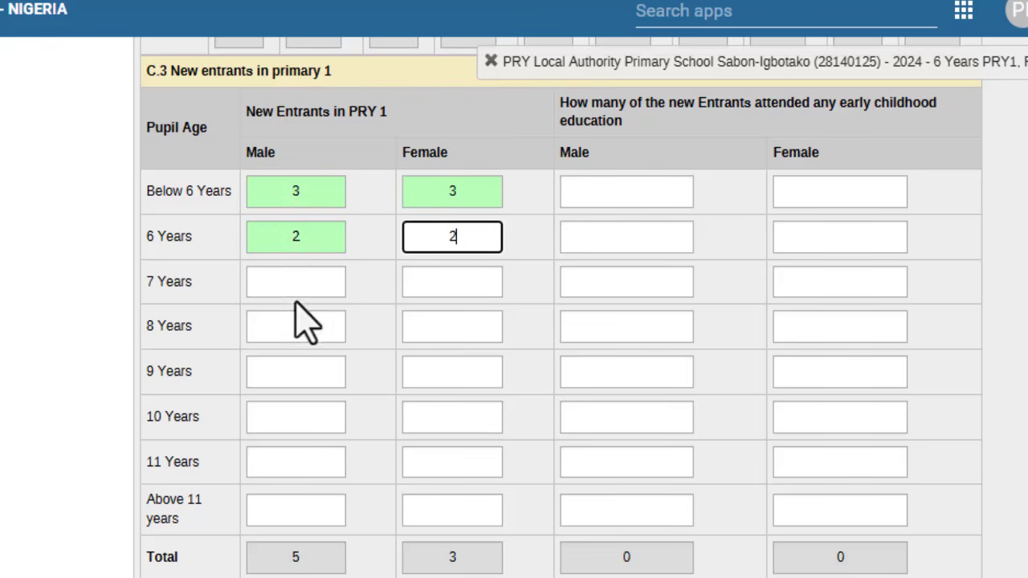
{"action": "left_click", "coordinate": [276, 290]}
{"action": "type", "text": "1"}
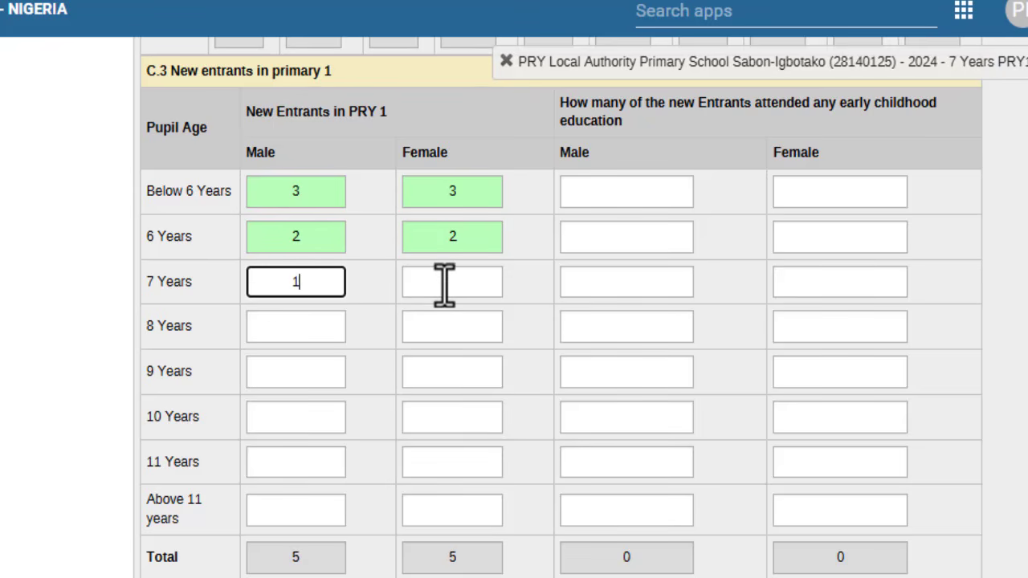
{"action": "left_click", "coordinate": [444, 285]}
{"action": "type", "text": "1"}
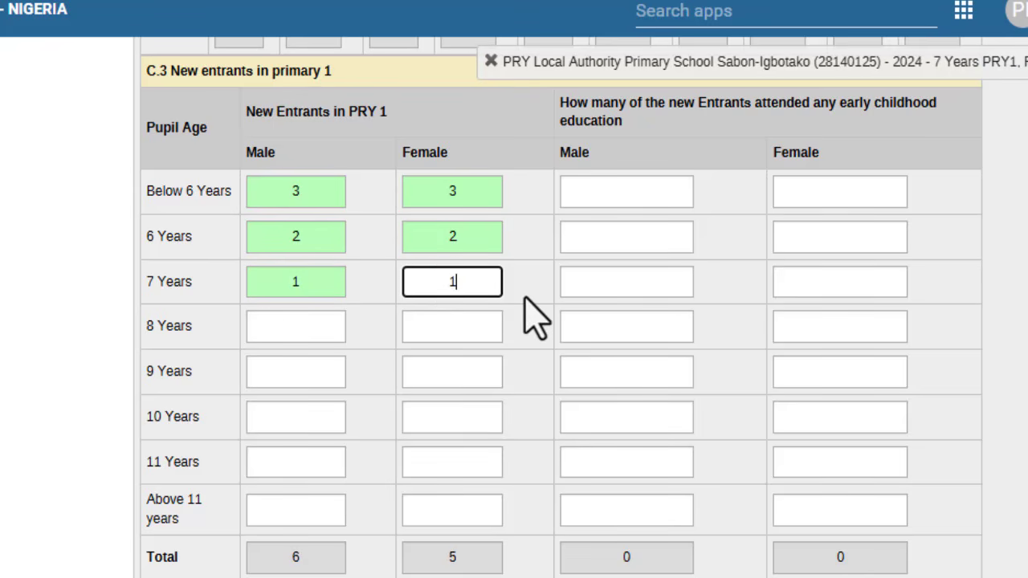
{"action": "left_click", "coordinate": [530, 315]}
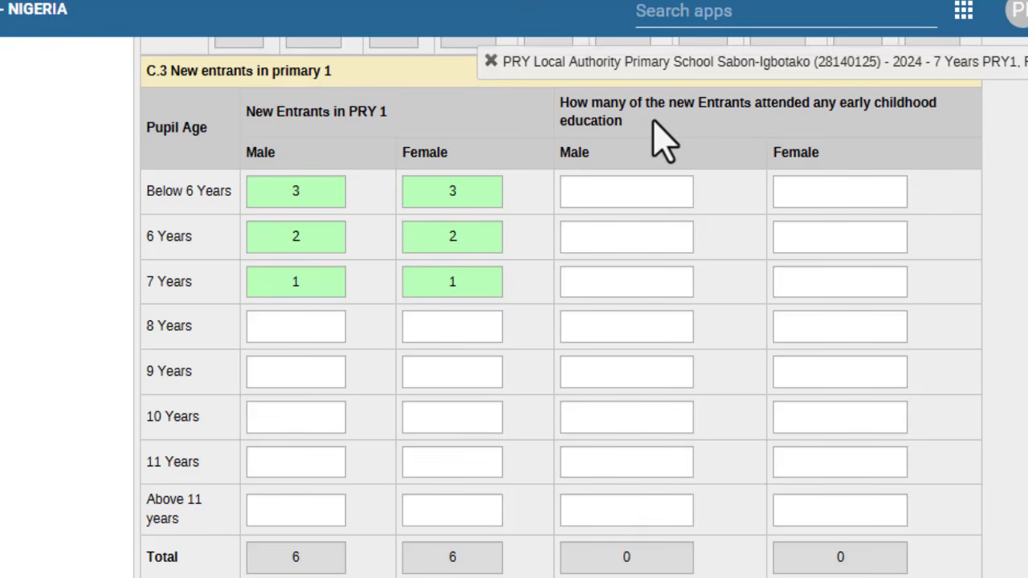
Step: Enter early-childhood-education entrant counts: 3/3 below 6, 2/2 aged 6, 1/1 aged 7
{"action": "left_click_drag", "start_coordinate": [559, 102], "coordinate": [666, 142]}
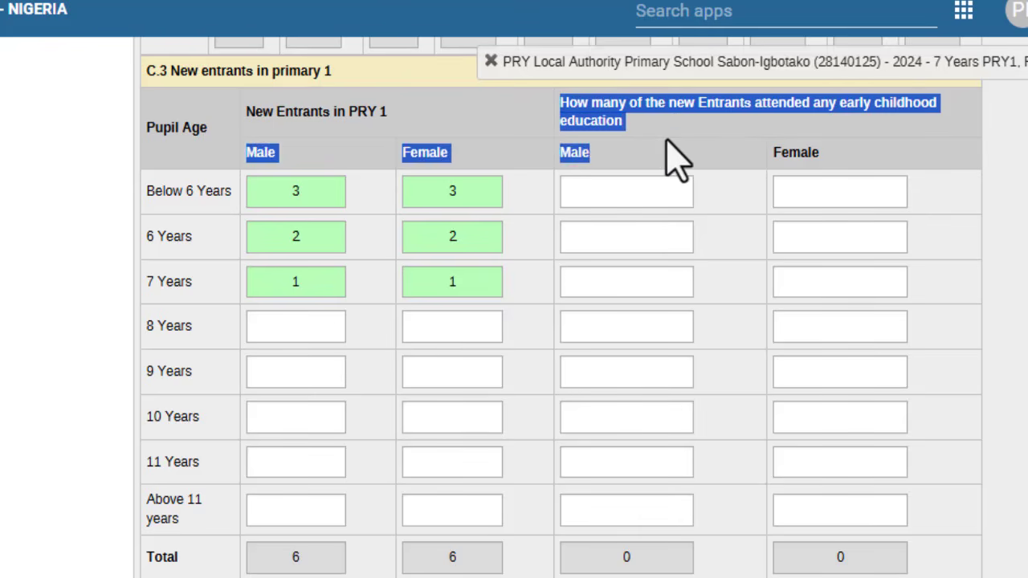
{"action": "left_click", "coordinate": [649, 142]}
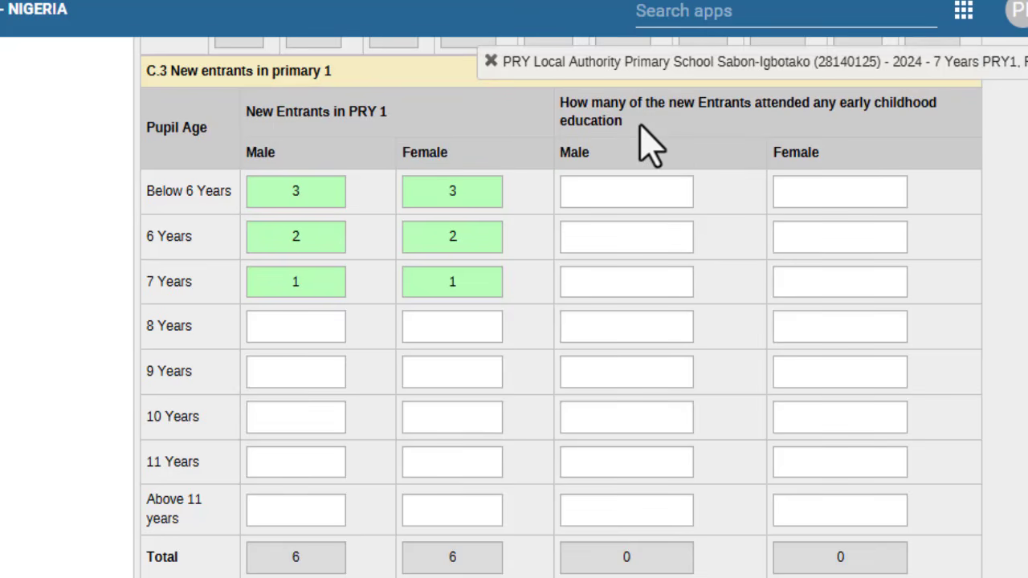
{"action": "left_click", "coordinate": [615, 194]}
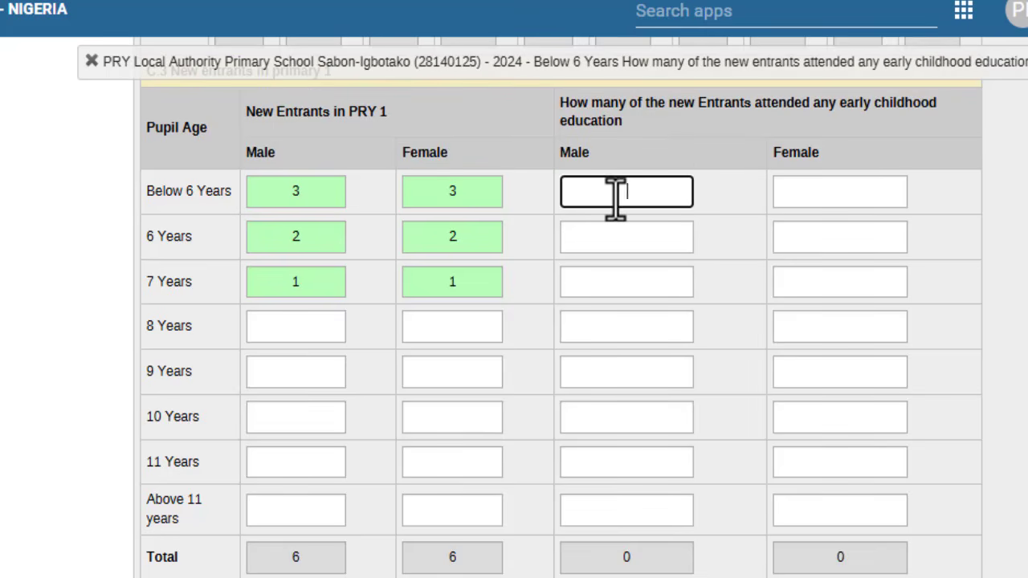
{"action": "type", "text": "3"}
{"action": "left_click", "coordinate": [826, 195]}
{"action": "type", "text": "3"}
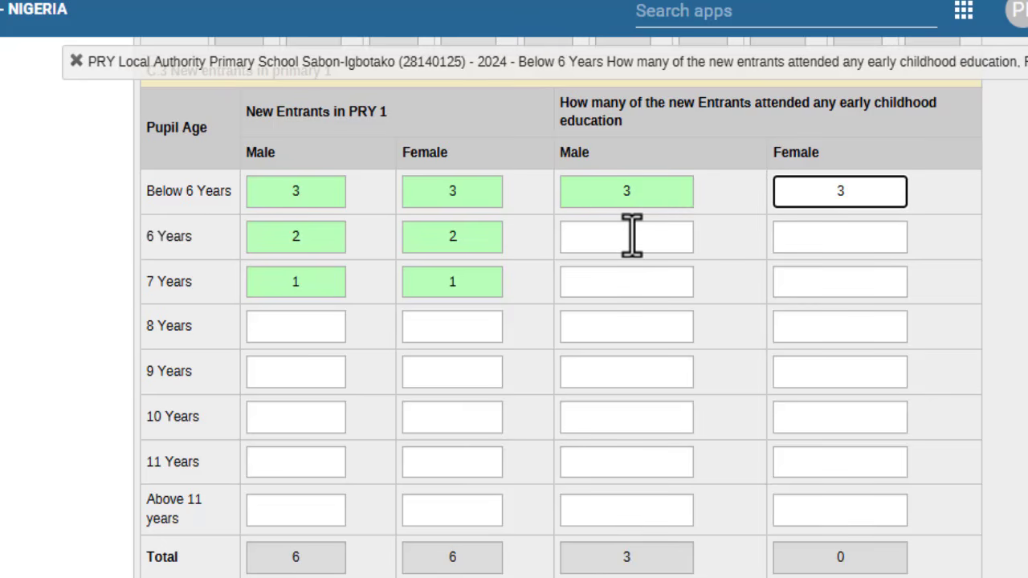
{"action": "left_click", "coordinate": [643, 236]}
{"action": "type", "text": "2"}
{"action": "left_click", "coordinate": [814, 239]}
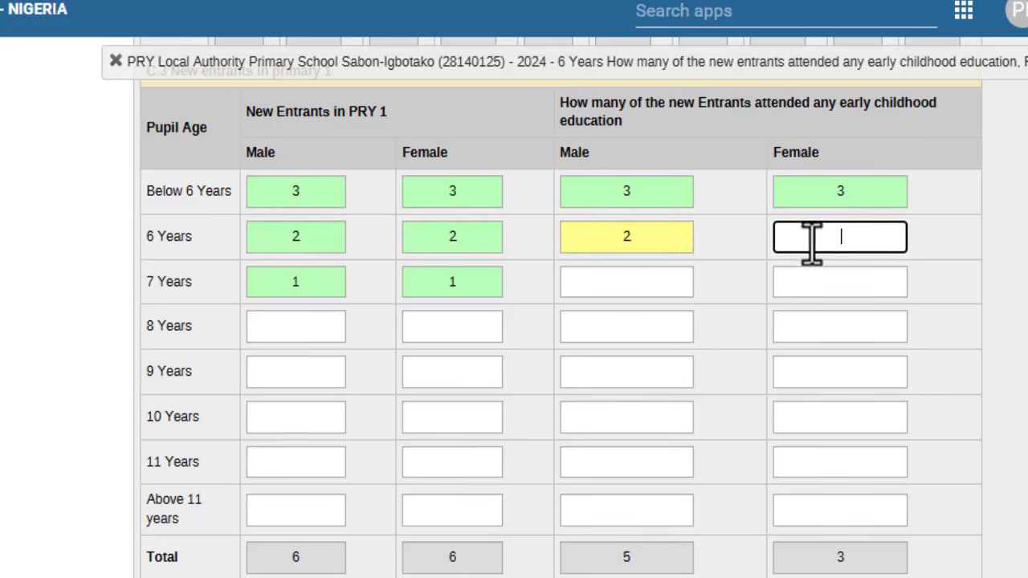
{"action": "type", "text": "2"}
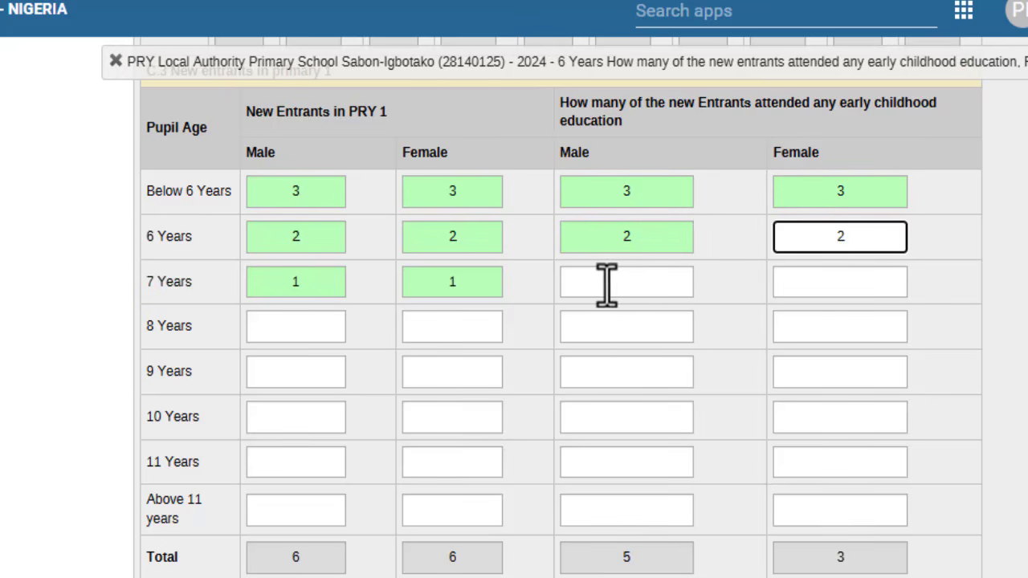
{"action": "left_click", "coordinate": [605, 283]}
{"action": "type", "text": "2"}
{"action": "key", "text": "BackSpace"}
{"action": "type", "text": "1"}
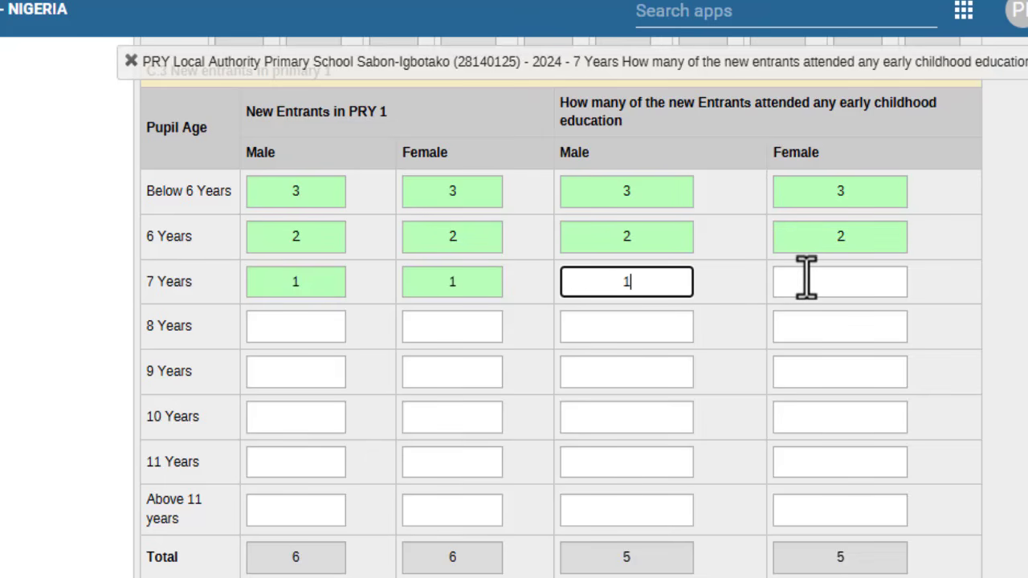
{"action": "left_click", "coordinate": [862, 279]}
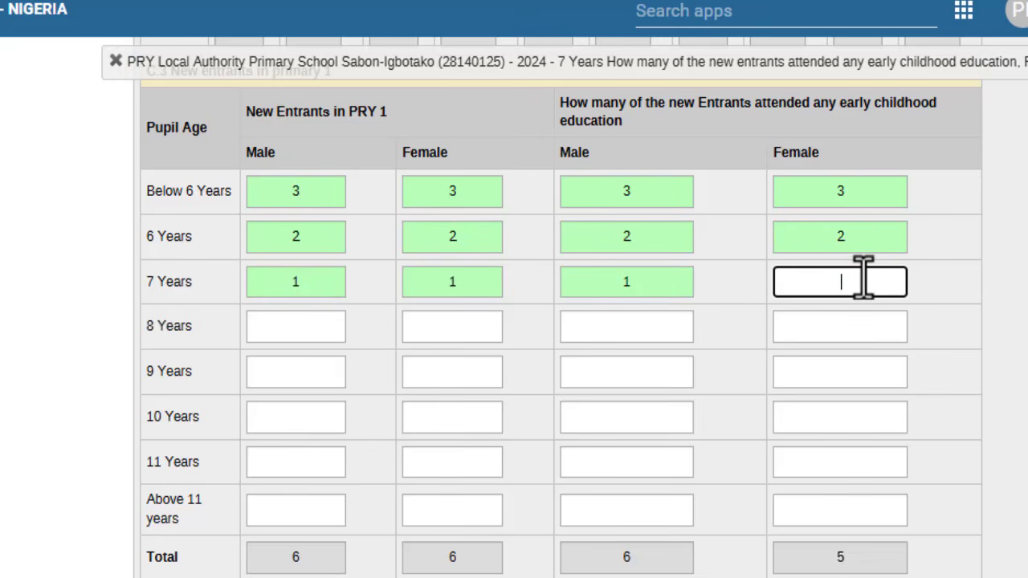
{"action": "type", "text": "1"}
{"action": "scroll", "coordinate": [718, 325], "scroll_direction": "down", "scroll_amount": 5}
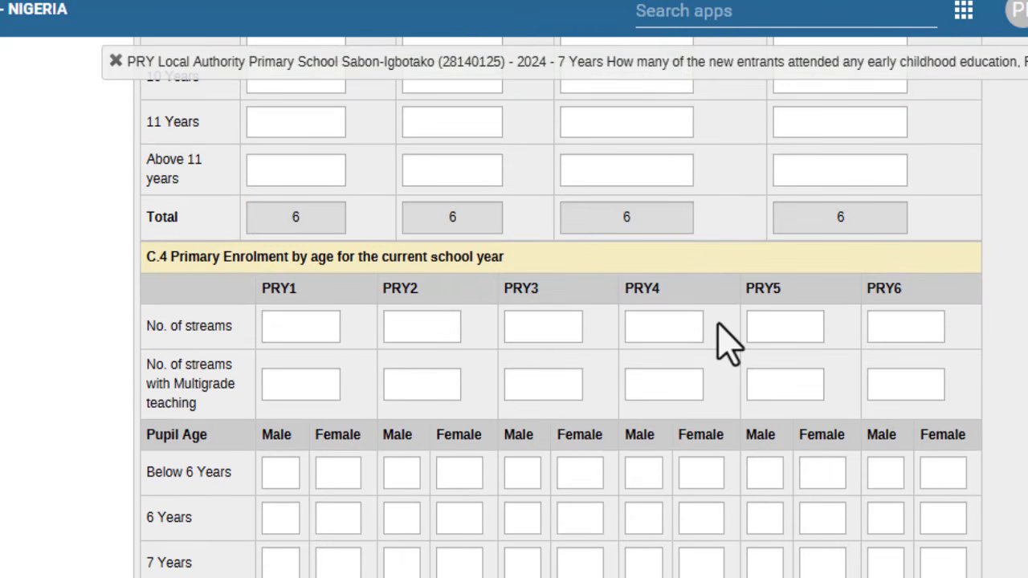
Step: Enter 1 stream for each class PRY1 through PRY6 in table C.4
{"action": "scroll", "coordinate": [729, 344], "scroll_direction": "down", "scroll_amount": 2}
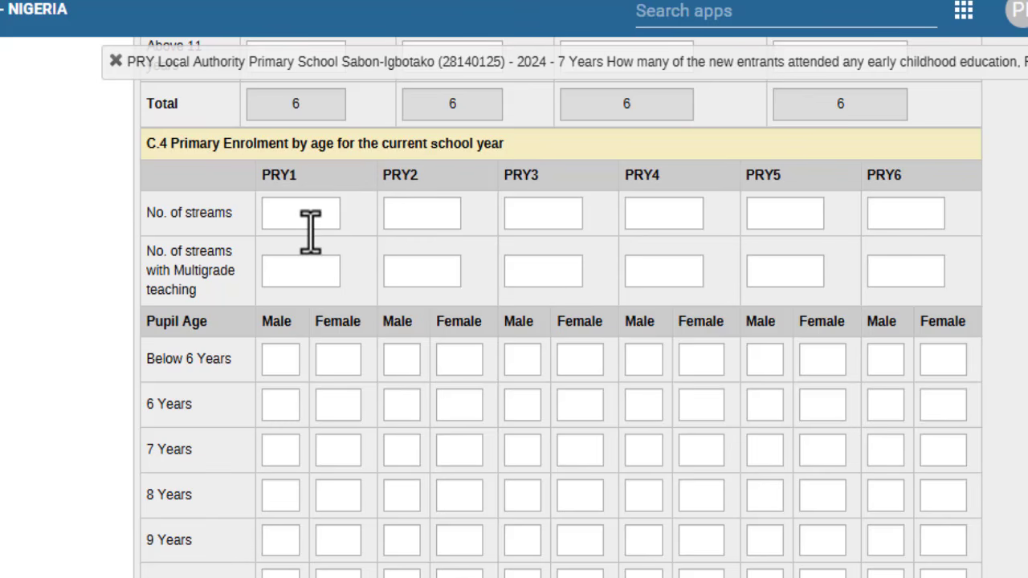
{"action": "left_click_drag", "start_coordinate": [147, 212], "coordinate": [223, 214]}
{"action": "left_click", "coordinate": [286, 212]}
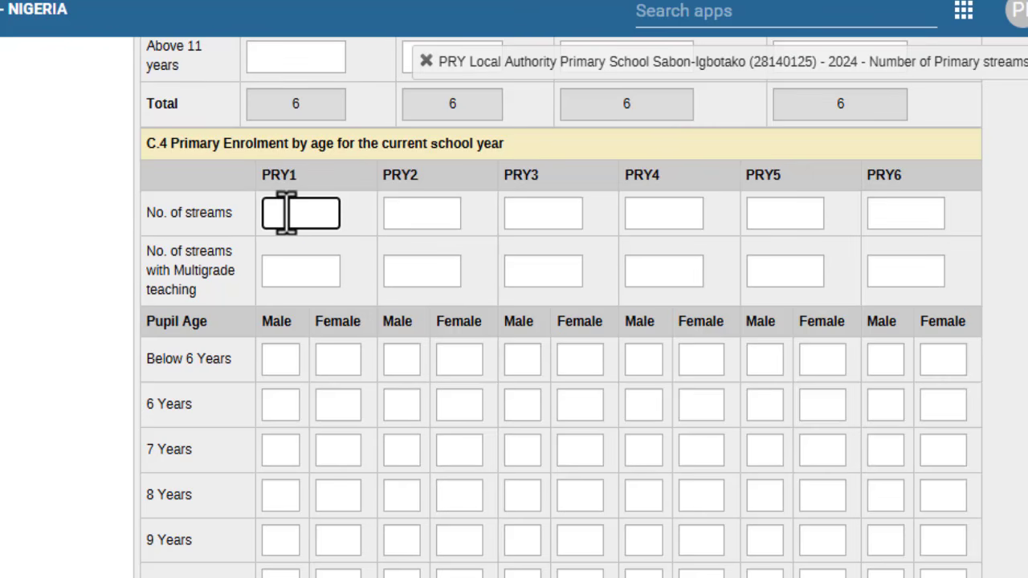
{"action": "type", "text": "1"}
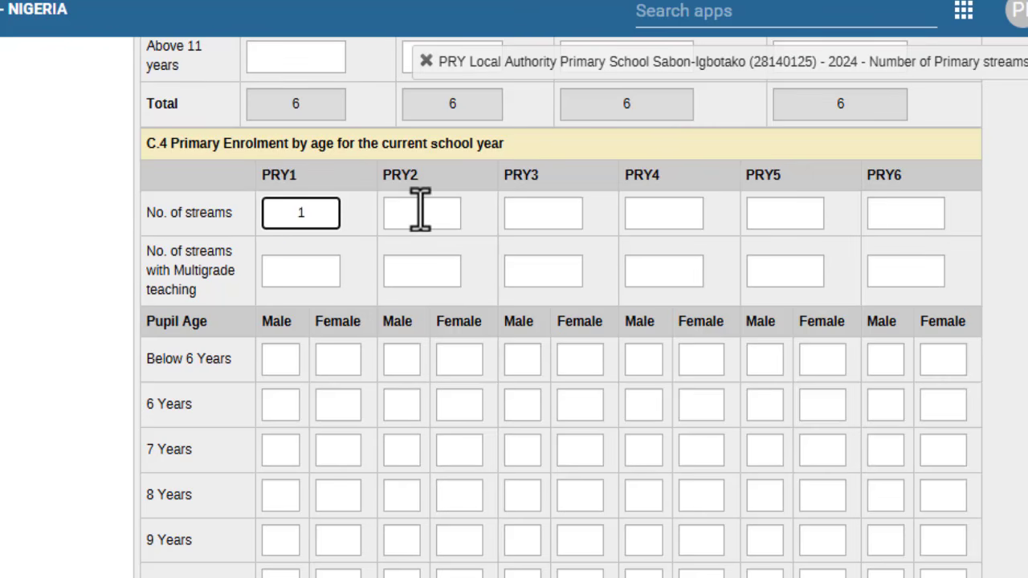
{"action": "left_click", "coordinate": [419, 210]}
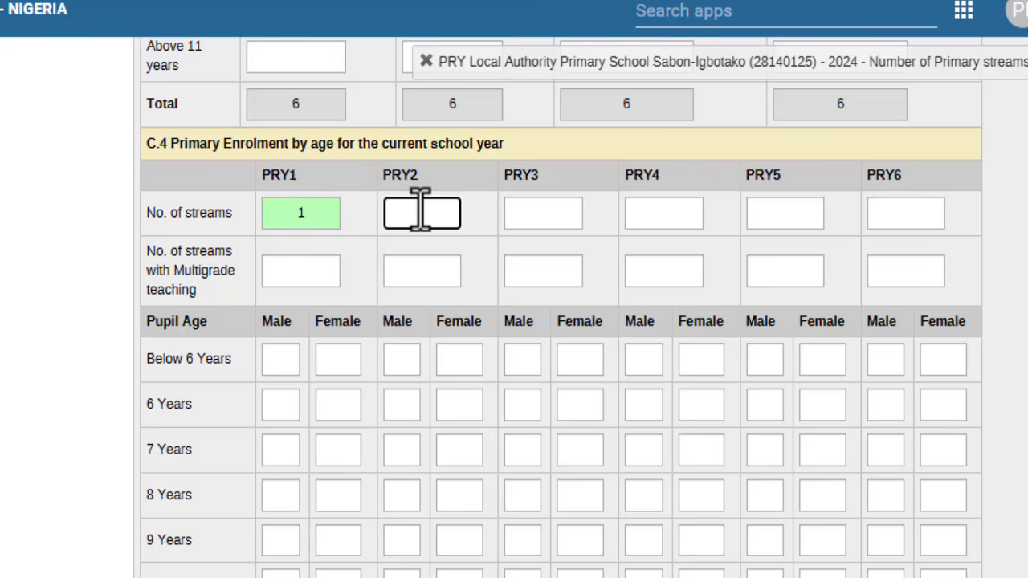
{"action": "type", "text": "1"}
{"action": "left_click", "coordinate": [535, 212]}
{"action": "type", "text": "1"}
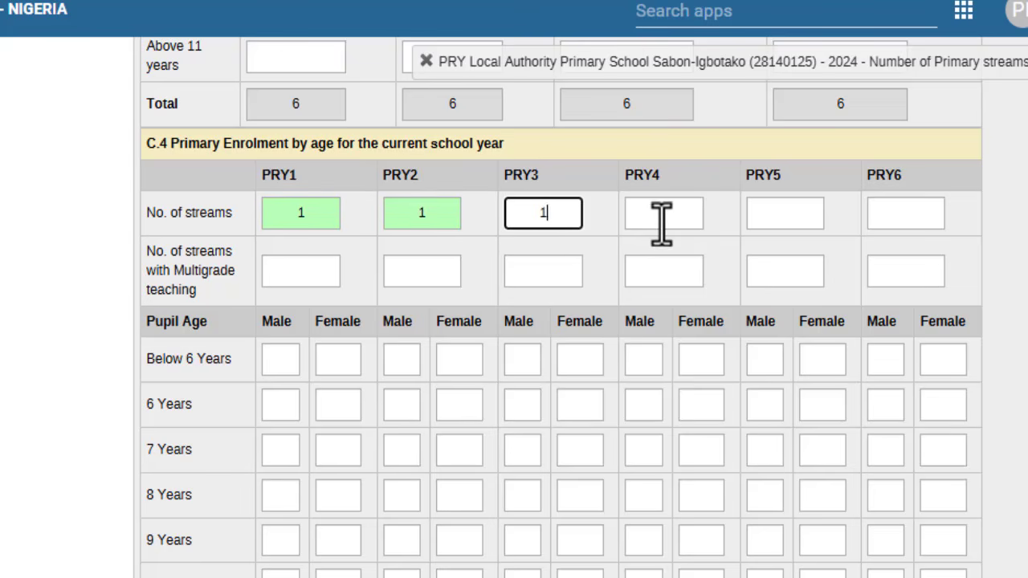
{"action": "left_click", "coordinate": [661, 216]}
{"action": "type", "text": "1"}
{"action": "left_click", "coordinate": [778, 213]}
{"action": "type", "text": "1"}
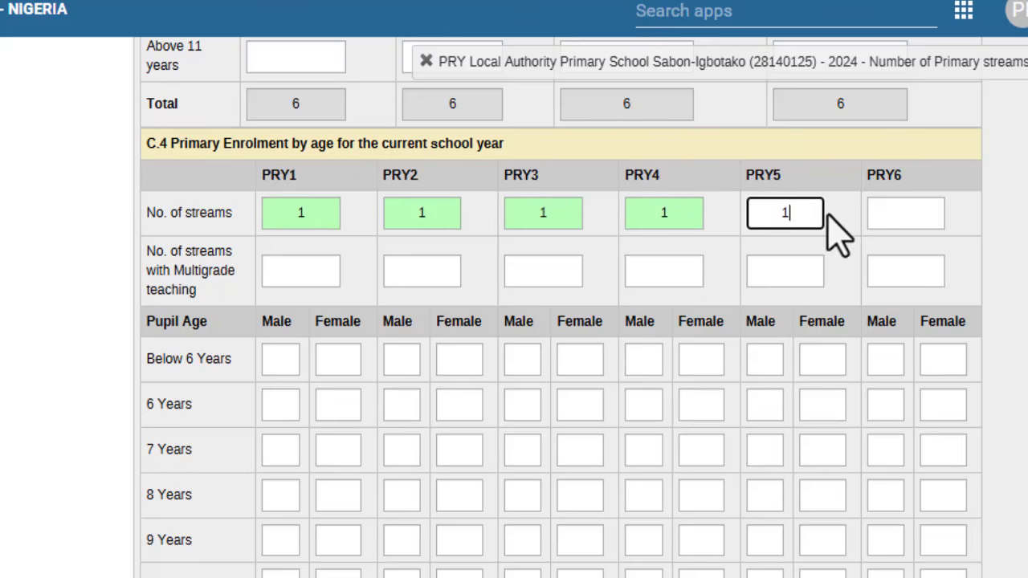
{"action": "left_click", "coordinate": [879, 215]}
{"action": "type", "text": "1"}
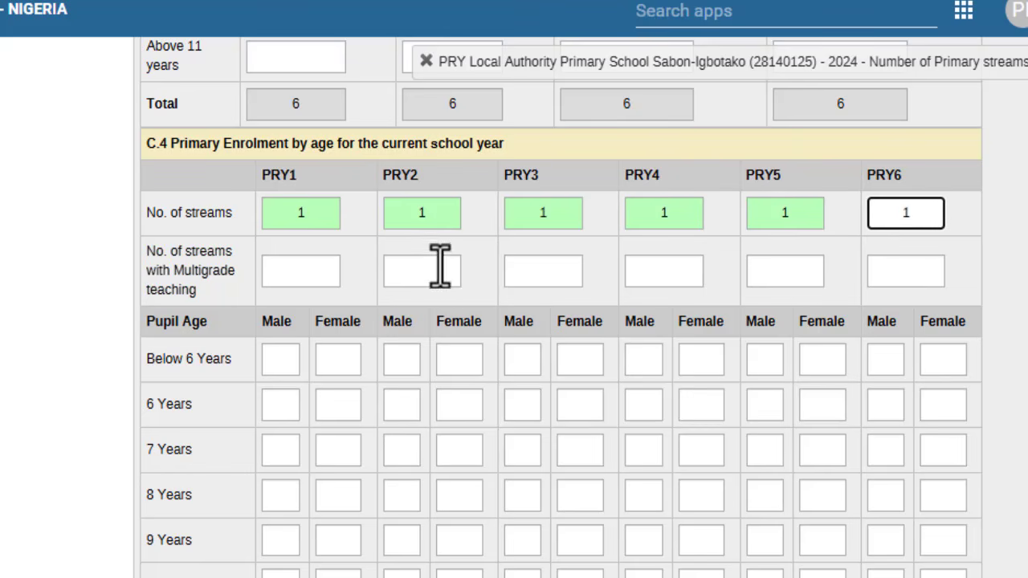
{"action": "left_click", "coordinate": [306, 339]}
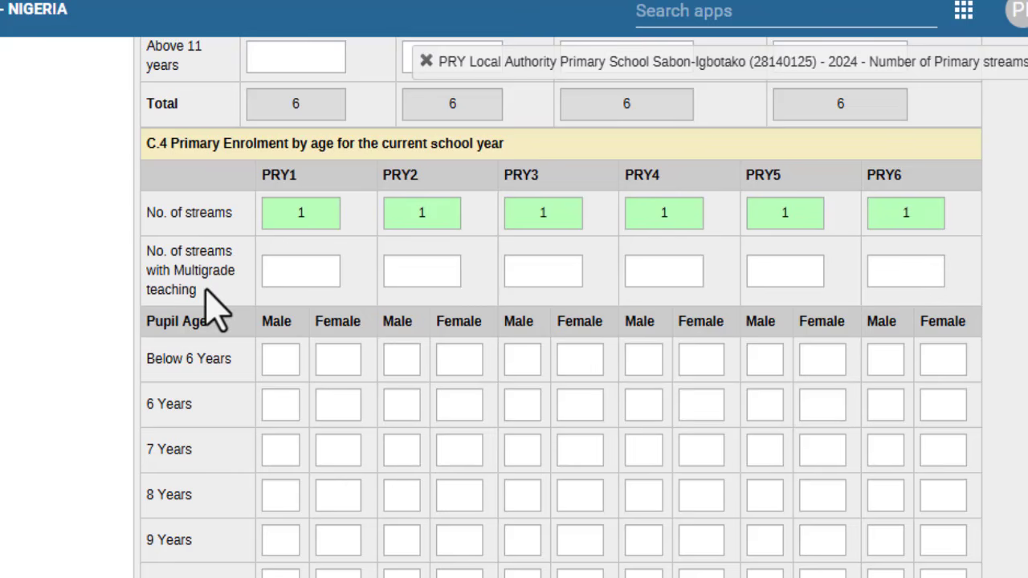
{"action": "scroll", "coordinate": [314, 333], "scroll_direction": "down", "scroll_amount": 3}
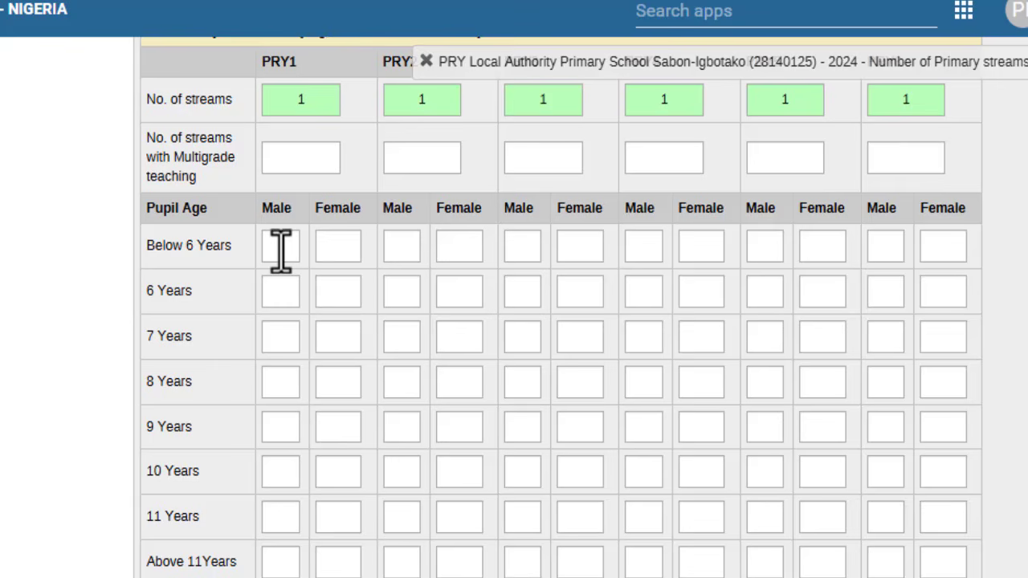
{"action": "scroll", "coordinate": [280, 250], "scroll_direction": "up", "scroll_amount": 10}
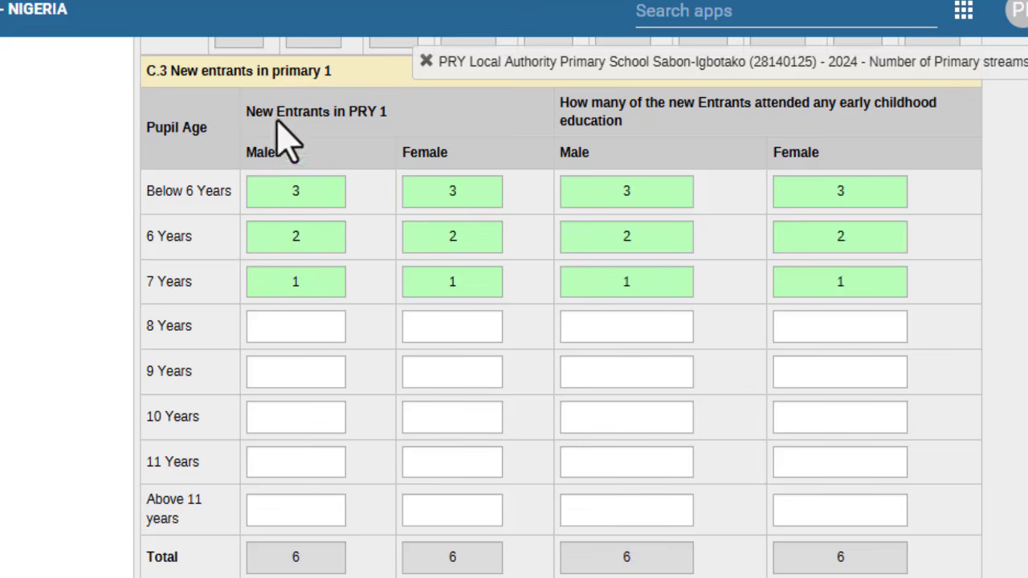
{"action": "left_click_drag", "start_coordinate": [245, 112], "coordinate": [420, 138]}
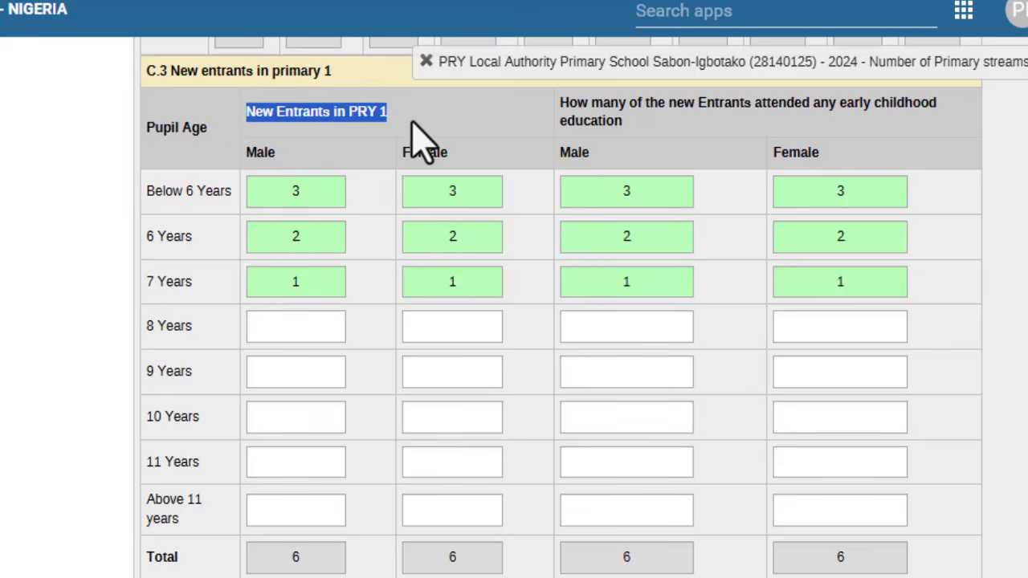
{"action": "left_click", "coordinate": [291, 197]}
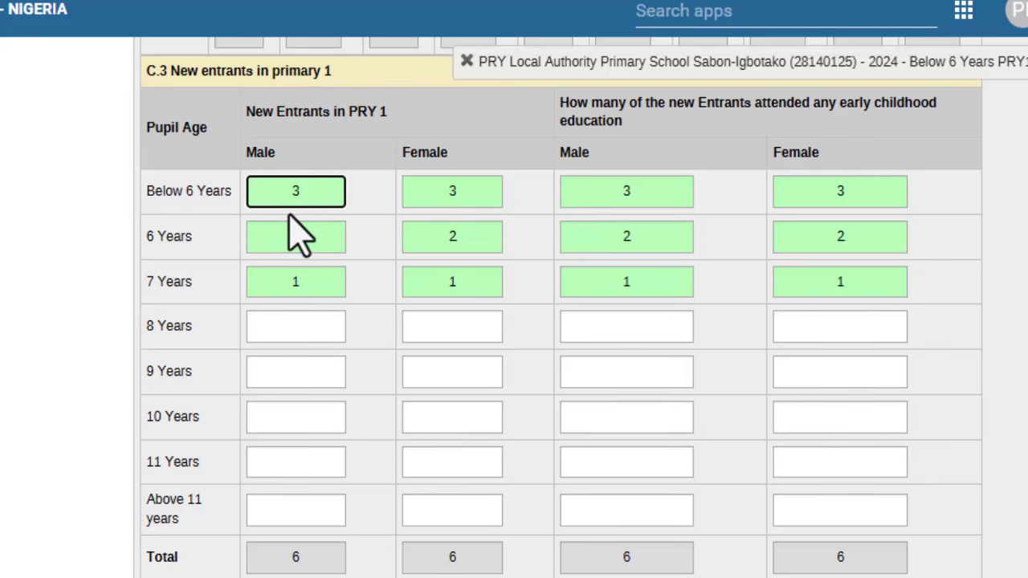
{"action": "scroll", "coordinate": [294, 229], "scroll_direction": "down", "scroll_amount": 5}
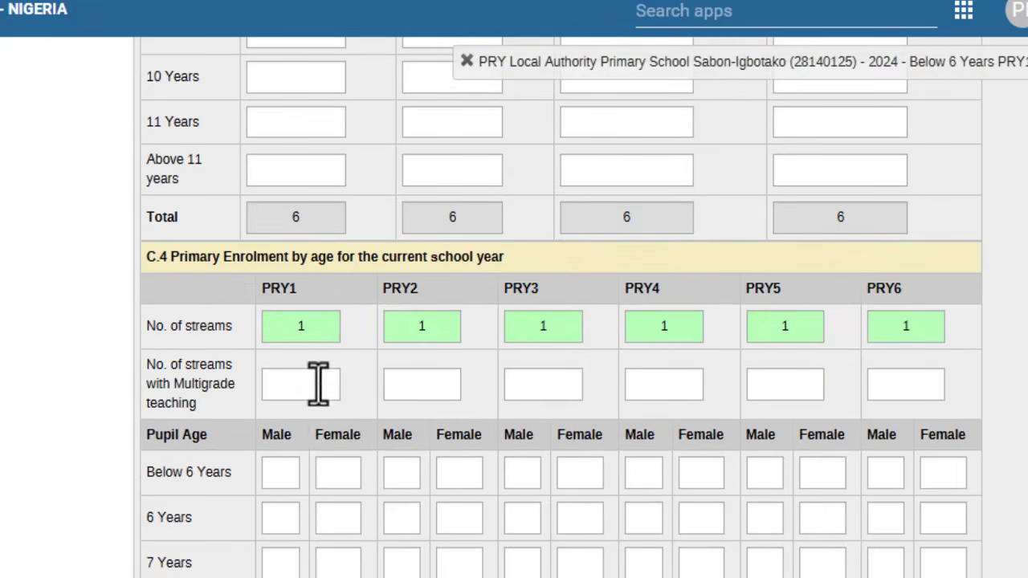
{"action": "scroll", "coordinate": [268, 518], "scroll_direction": "down", "scroll_amount": 2}
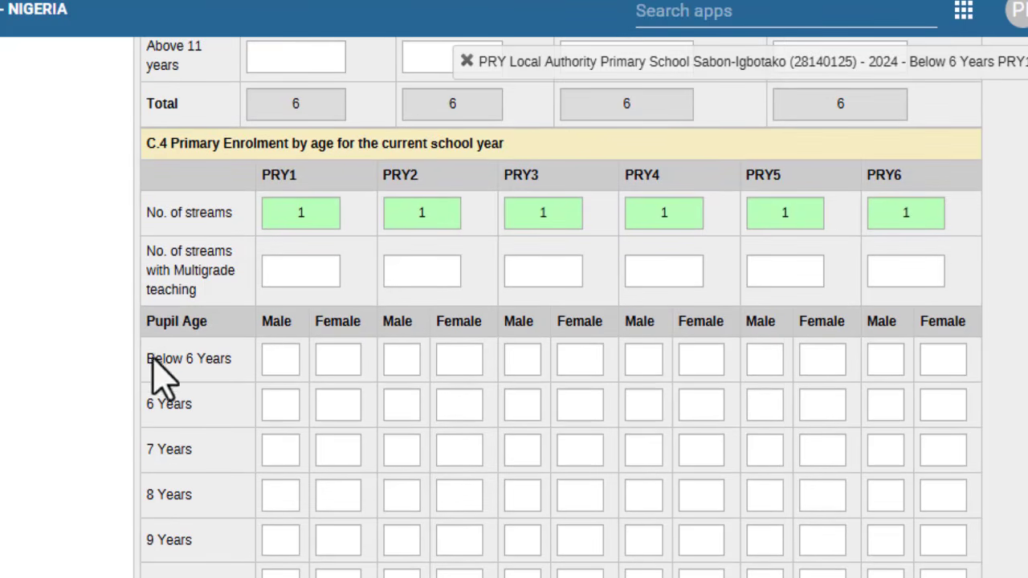
{"action": "triple_click", "coordinate": [238, 359]}
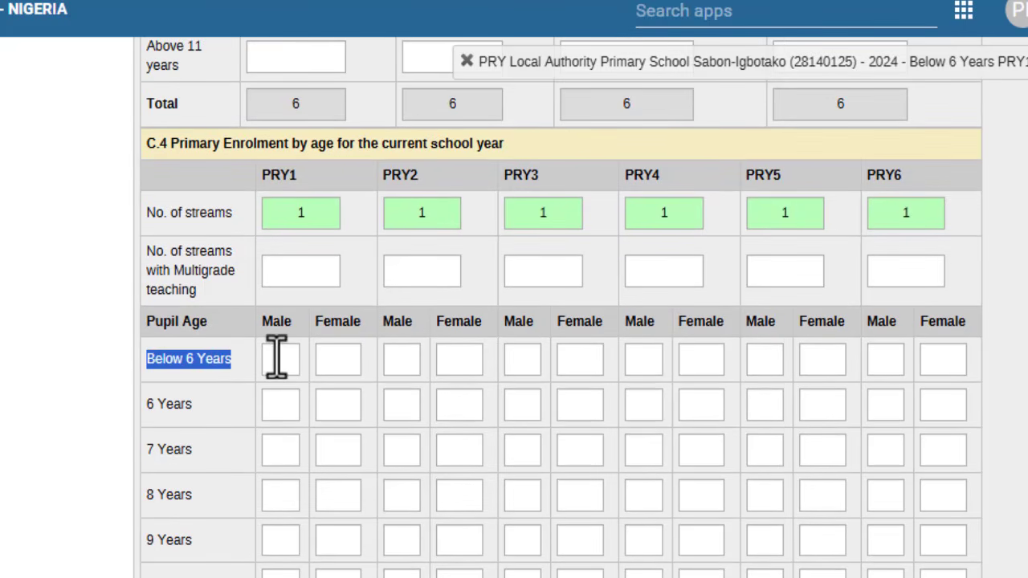
{"action": "left_click", "coordinate": [276, 354]}
{"action": "scroll", "coordinate": [277, 354], "scroll_direction": "up", "scroll_amount": 5}
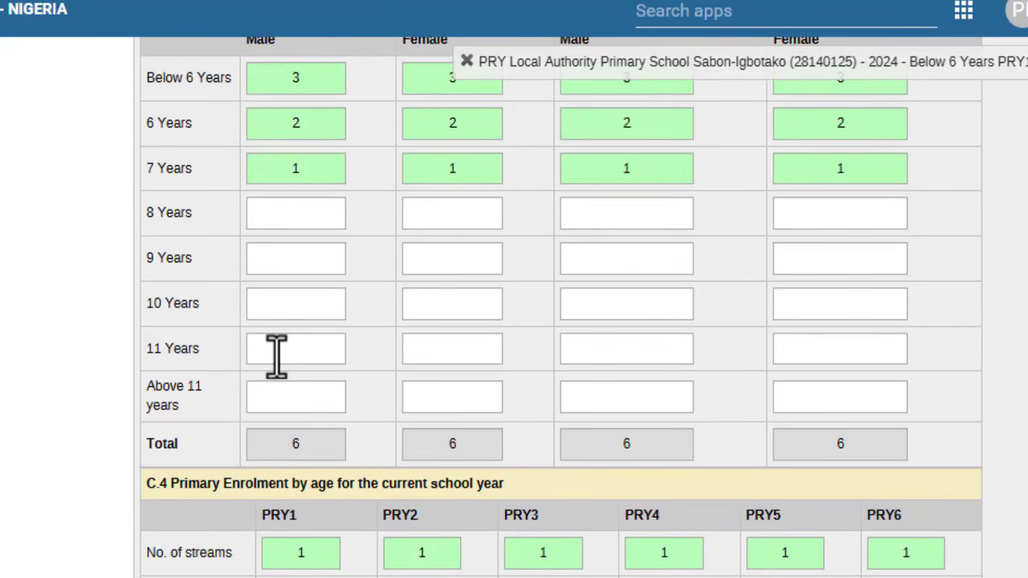
{"action": "scroll", "coordinate": [276, 355], "scroll_direction": "down", "scroll_amount": 5}
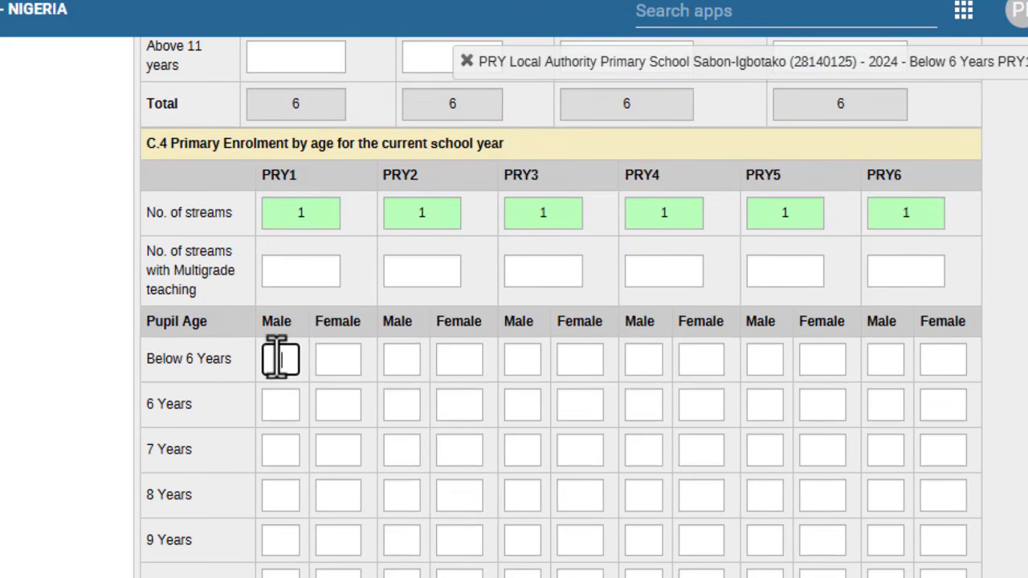
Step: Enter PRY1 counts for Below 6, 6 and 7 Years: 3, 2, 1 for both Male and Female
{"action": "type", "text": "3"}
{"action": "left_click", "coordinate": [278, 405]}
{"action": "type", "text": "2"}
{"action": "left_click", "coordinate": [277, 452]}
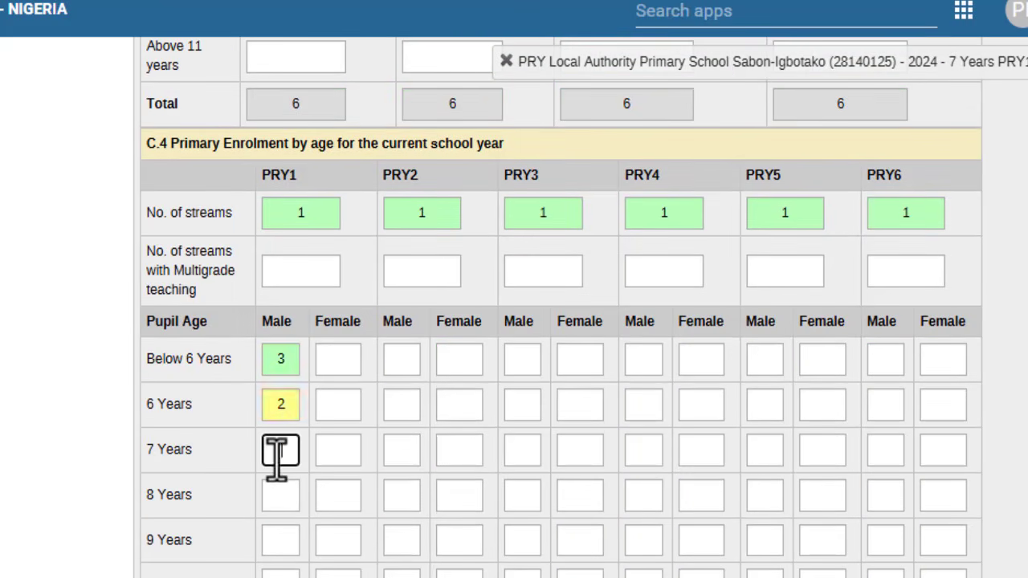
{"action": "type", "text": "1"}
{"action": "left_click", "coordinate": [333, 358]}
{"action": "type", "text": "3"}
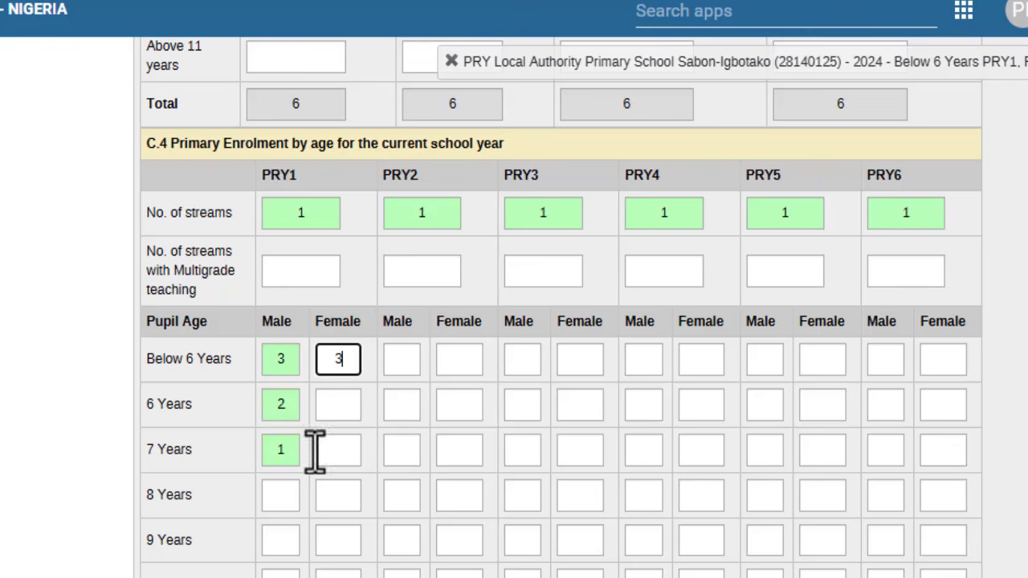
{"action": "left_click", "coordinate": [327, 401]}
{"action": "type", "text": "2"}
{"action": "left_click", "coordinate": [331, 450]}
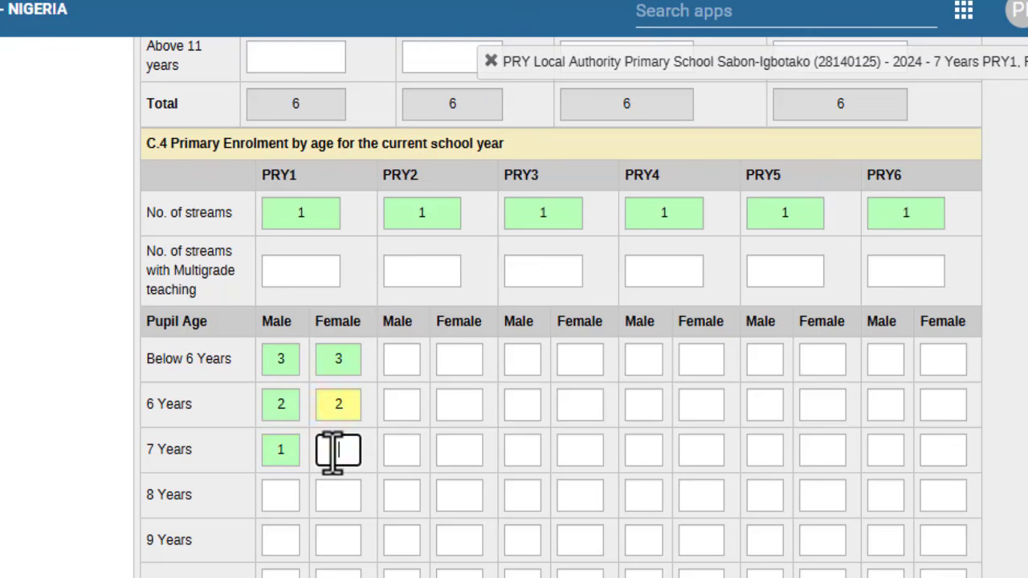
{"action": "type", "text": "1"}
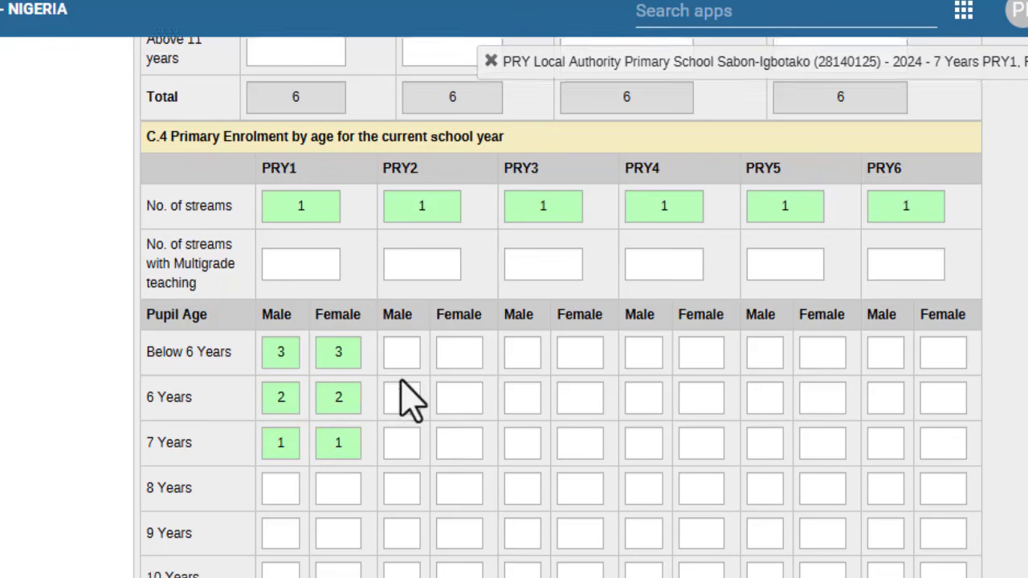
Step: Enter PRY2 Male/Female counts: Below 6 Years 1/1, 6 Years 5/3, 7 Years 1/1
{"action": "scroll", "coordinate": [403, 384], "scroll_direction": "down", "scroll_amount": 1}
{"action": "left_click", "coordinate": [402, 290]}
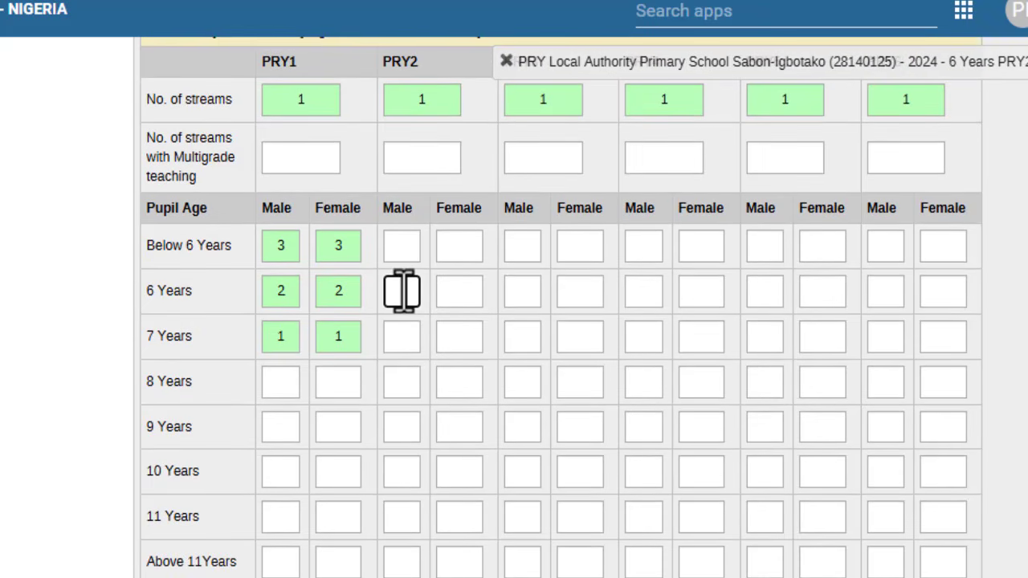
{"action": "left_click", "coordinate": [402, 246]}
{"action": "type", "text": "1"}
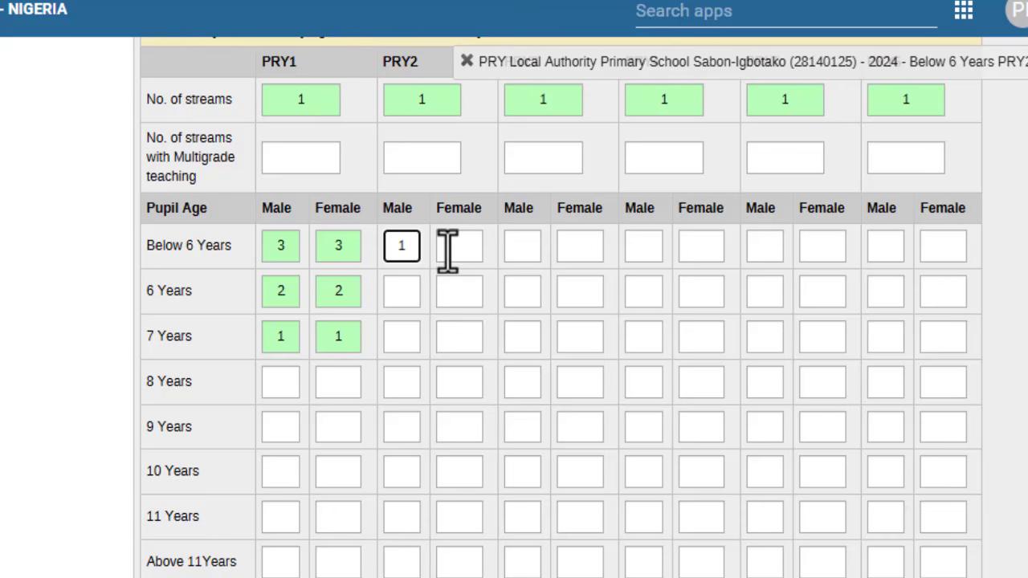
{"action": "left_click", "coordinate": [448, 247]}
{"action": "type", "text": "1"}
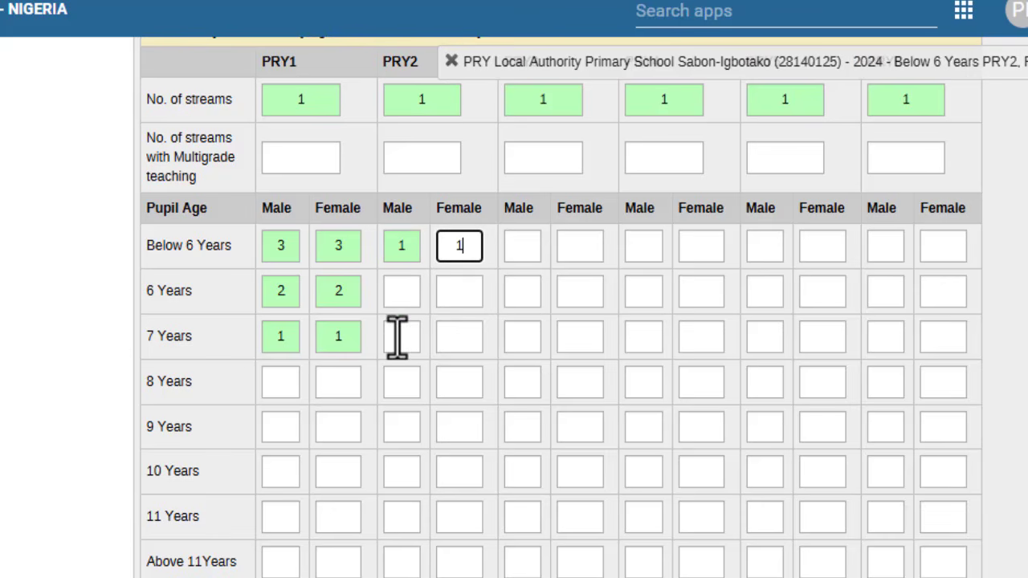
{"action": "left_click", "coordinate": [402, 336]}
{"action": "left_click", "coordinate": [402, 291]}
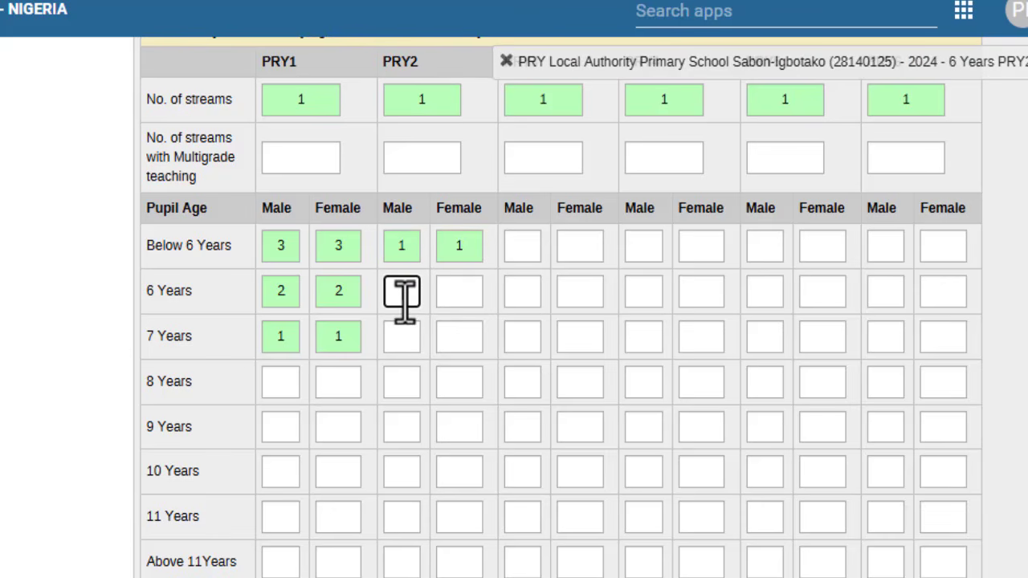
{"action": "type", "text": "5"}
{"action": "left_click", "coordinate": [453, 291]}
{"action": "type", "text": "3"}
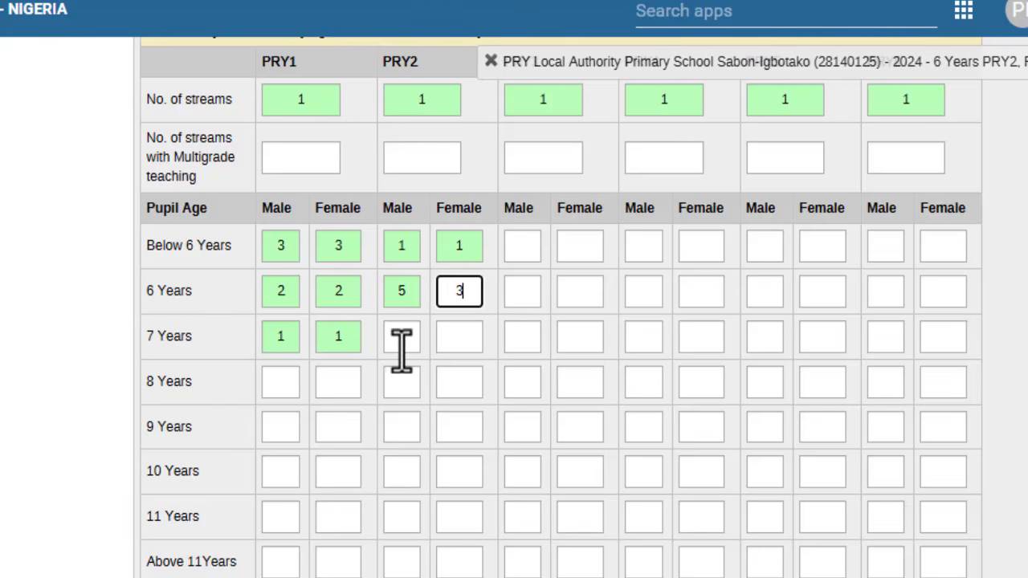
{"action": "left_click", "coordinate": [402, 337]}
{"action": "type", "text": "1"}
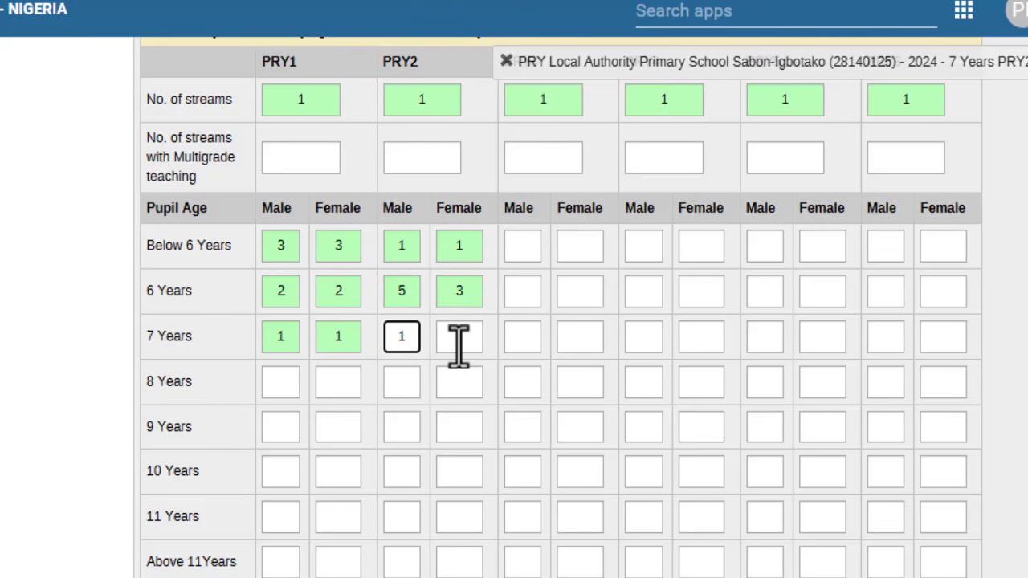
{"action": "left_click", "coordinate": [459, 338]}
{"action": "type", "text": "1"}
{"action": "left_click", "coordinate": [396, 384]}
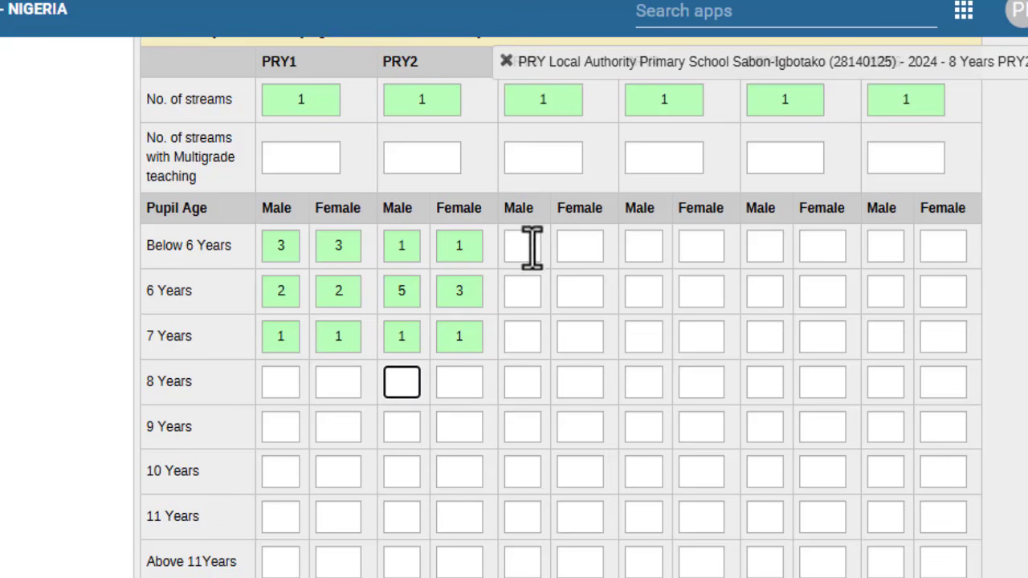
Step: Enter PRY3 counts: Male 7 Years 3, 8 Years Male 1/Female 4, 9 Years 2/2
{"action": "left_click", "coordinate": [516, 336]}
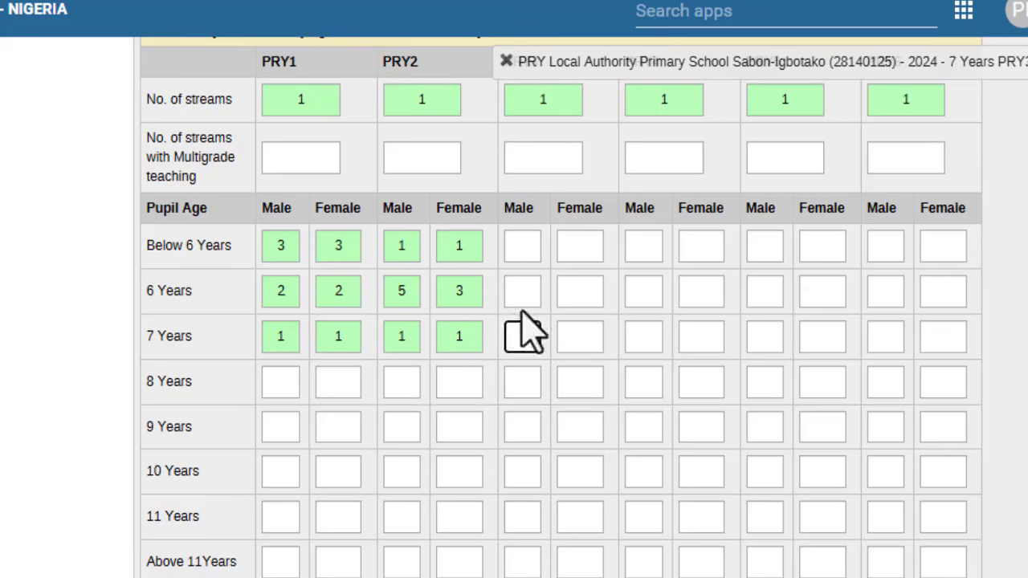
{"action": "left_click", "coordinate": [521, 299]}
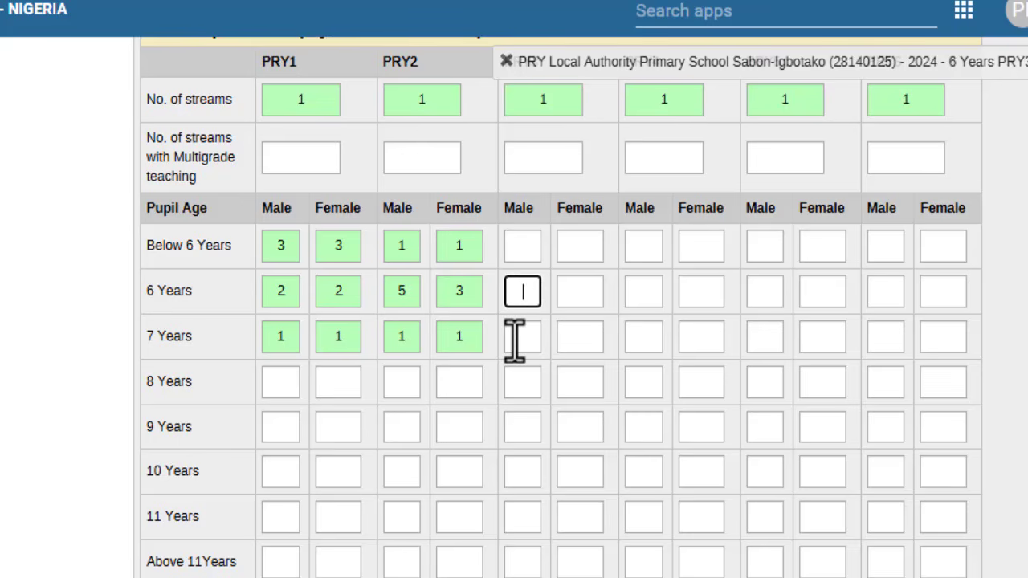
{"action": "left_click", "coordinate": [515, 339]}
{"action": "type", "text": "3"}
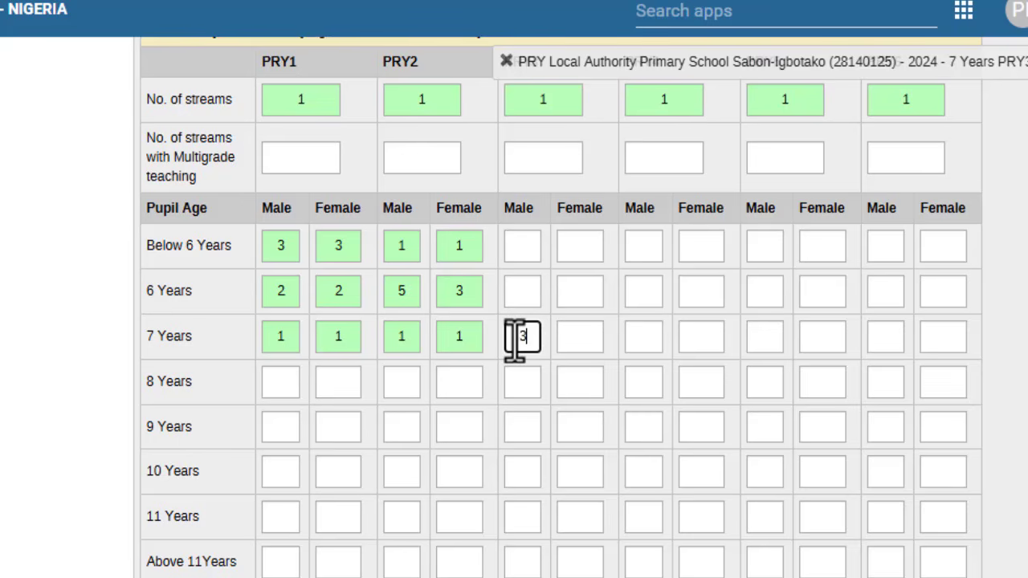
{"action": "left_click", "coordinate": [580, 337]}
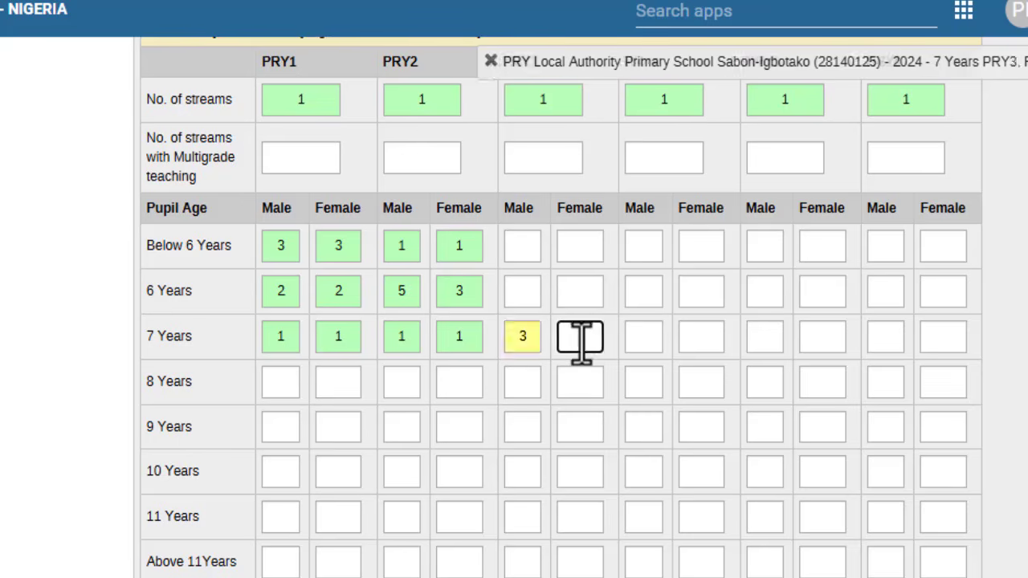
{"action": "left_click", "coordinate": [508, 389]}
{"action": "type", "text": "1"}
{"action": "left_click", "coordinate": [566, 382]}
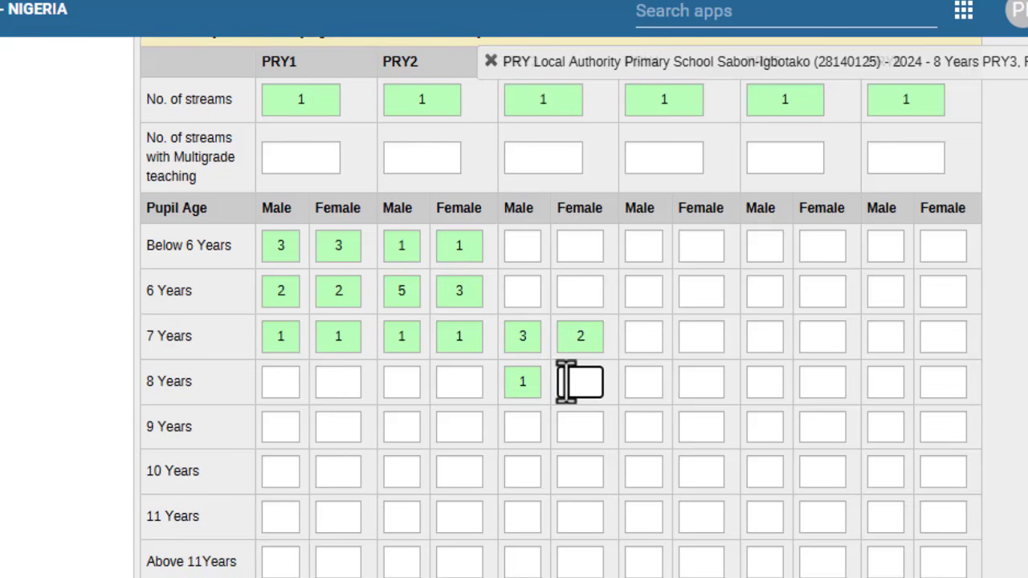
{"action": "type", "text": "4"}
{"action": "left_click", "coordinate": [523, 427]}
{"action": "type", "text": "2"}
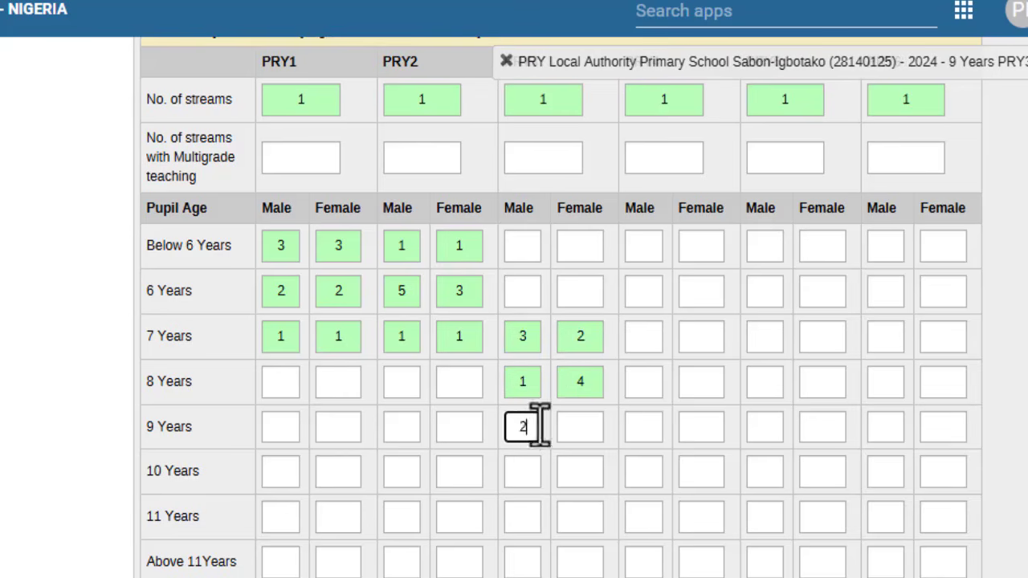
{"action": "left_click", "coordinate": [579, 428]}
{"action": "type", "text": "2"}
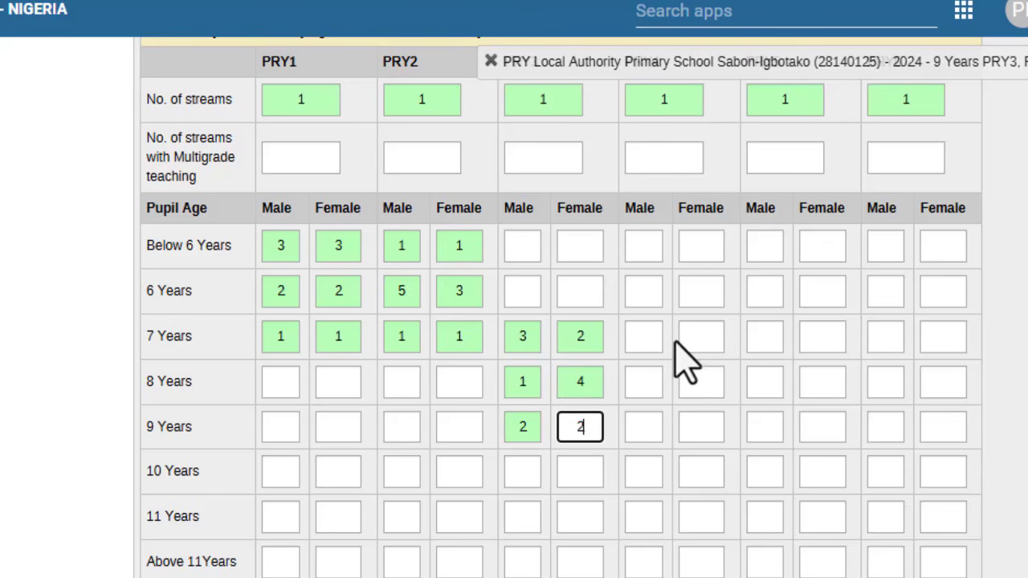
Step: Enter 2 for PRY4 Male and Female at 8, 9 and 10 Years
{"action": "left_click", "coordinate": [641, 384]}
{"action": "type", "text": "2"}
{"action": "left_click", "coordinate": [689, 382]}
{"action": "type", "text": "2"}
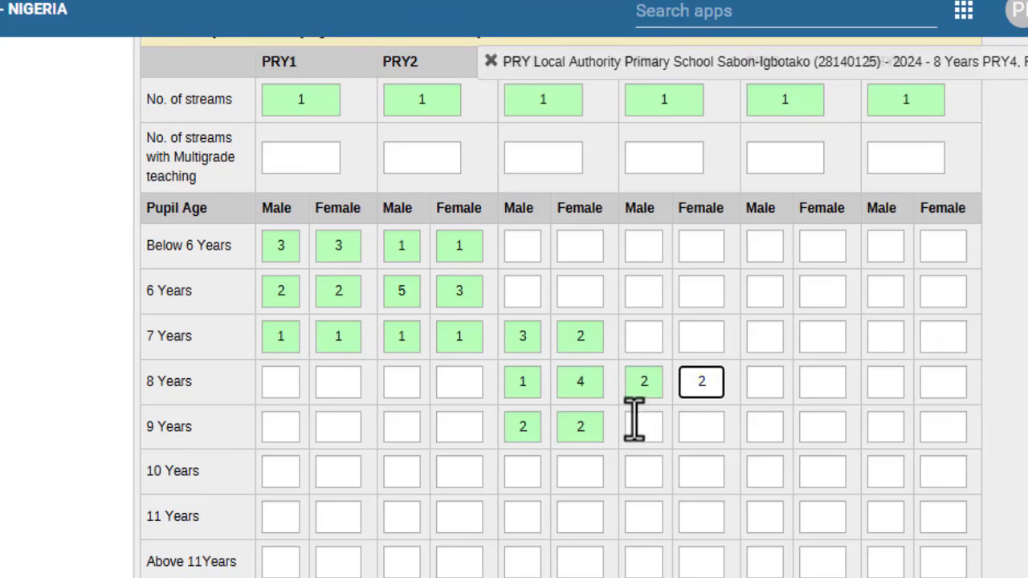
{"action": "left_click", "coordinate": [638, 422]}
{"action": "type", "text": "2"}
{"action": "left_click", "coordinate": [693, 424]}
{"action": "type", "text": "2"}
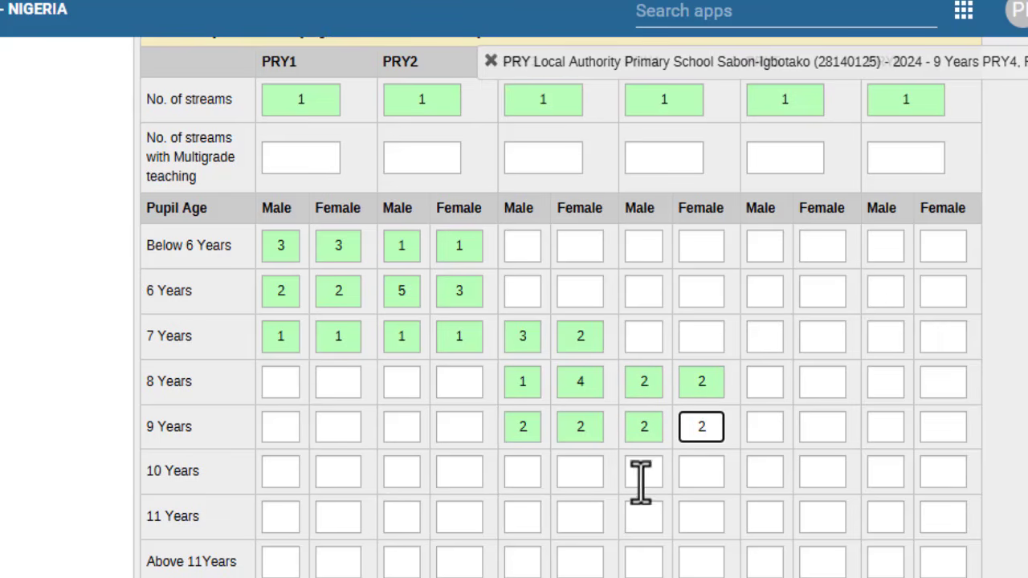
{"action": "left_click", "coordinate": [640, 477]}
{"action": "type", "text": "2"}
{"action": "left_click", "coordinate": [690, 470]}
{"action": "type", "text": "2"}
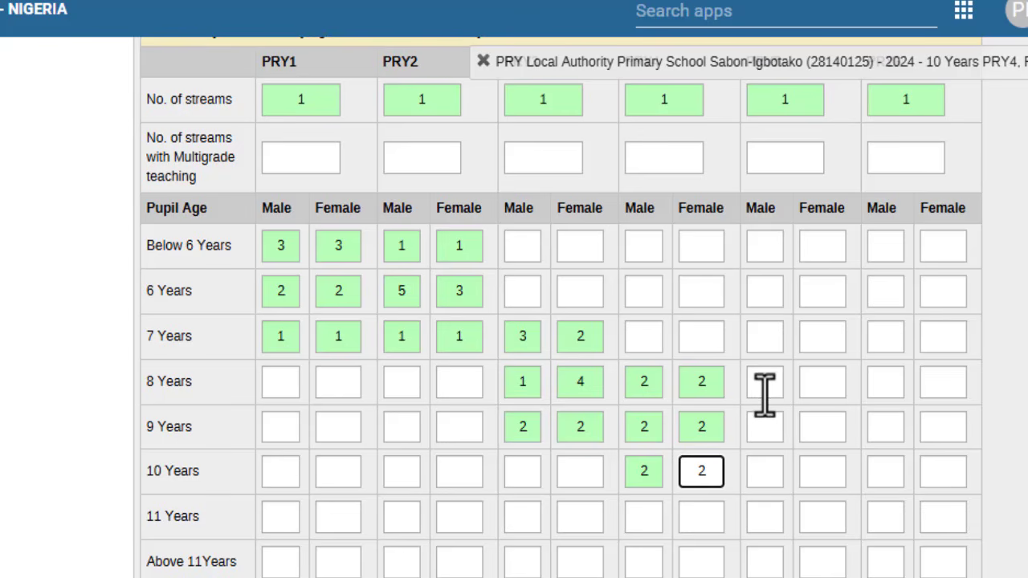
Step: Enter PRY5 counts for 8, 9, 10 Years: Male 5, 6, 4; Female 6, 5, 3
{"action": "left_click", "coordinate": [764, 385]}
{"action": "type", "text": "5"}
{"action": "left_click", "coordinate": [762, 426]}
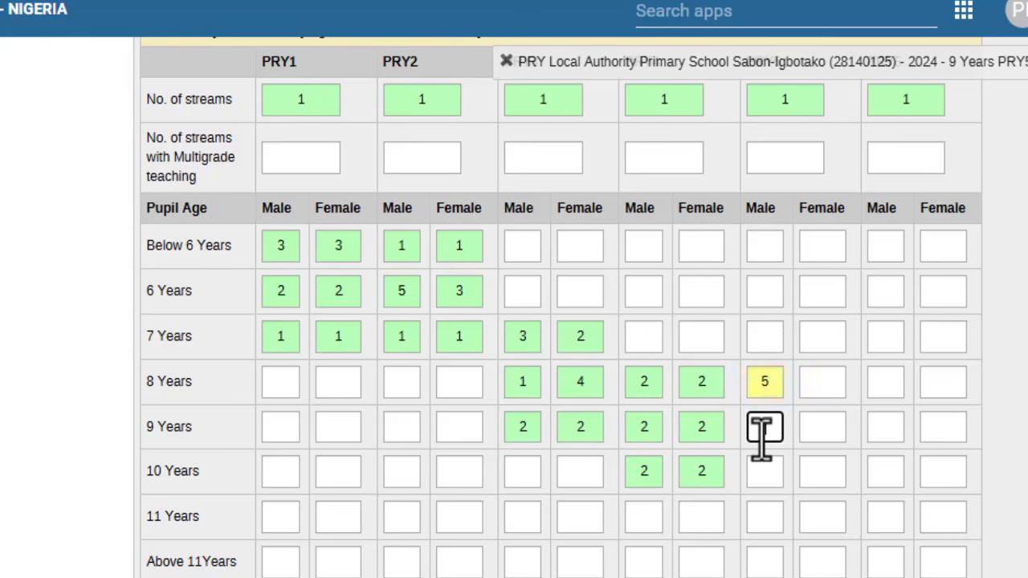
{"action": "type", "text": "6"}
{"action": "left_click", "coordinate": [763, 468]}
{"action": "type", "text": "4"}
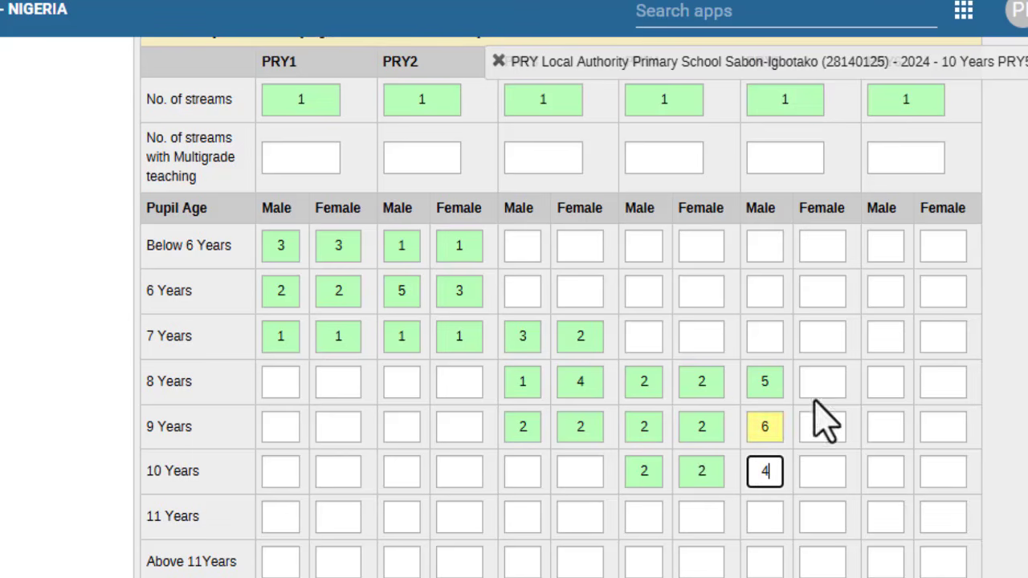
{"action": "left_click", "coordinate": [816, 381]}
{"action": "type", "text": "6"}
{"action": "left_click", "coordinate": [816, 426]}
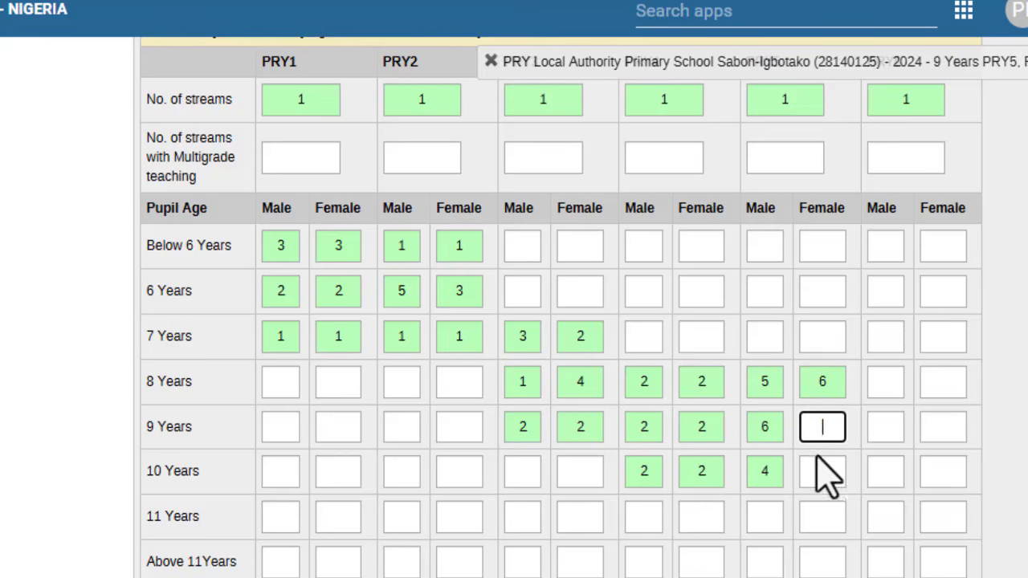
{"action": "type", "text": "5"}
{"action": "left_click", "coordinate": [817, 470]}
{"action": "type", "text": "3"}
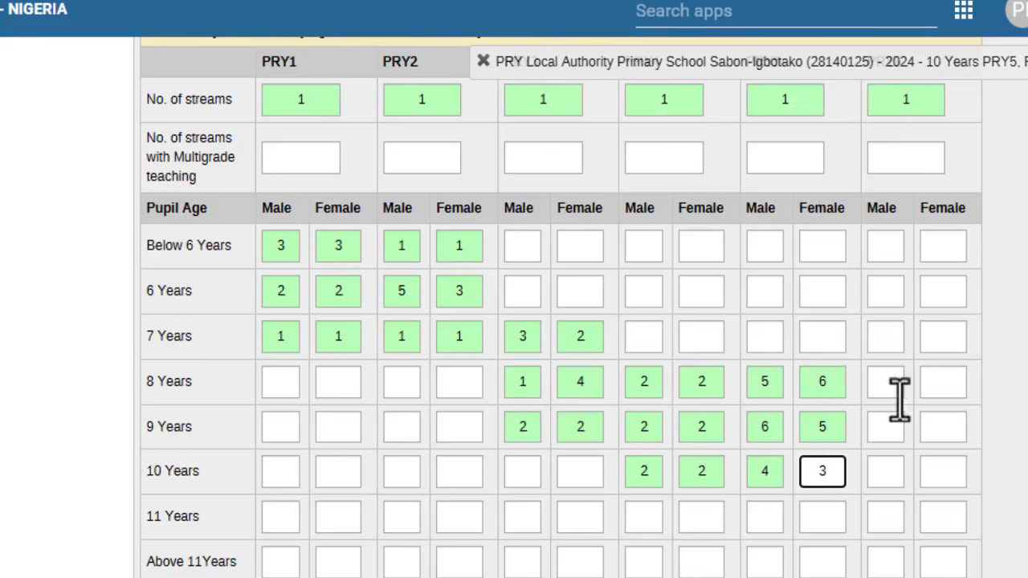
Step: Enter PRY6 counts: 9 Years Male 3/Female 5, 10 Years 4/6, Male 11 Years 5
{"action": "left_click", "coordinate": [882, 436]}
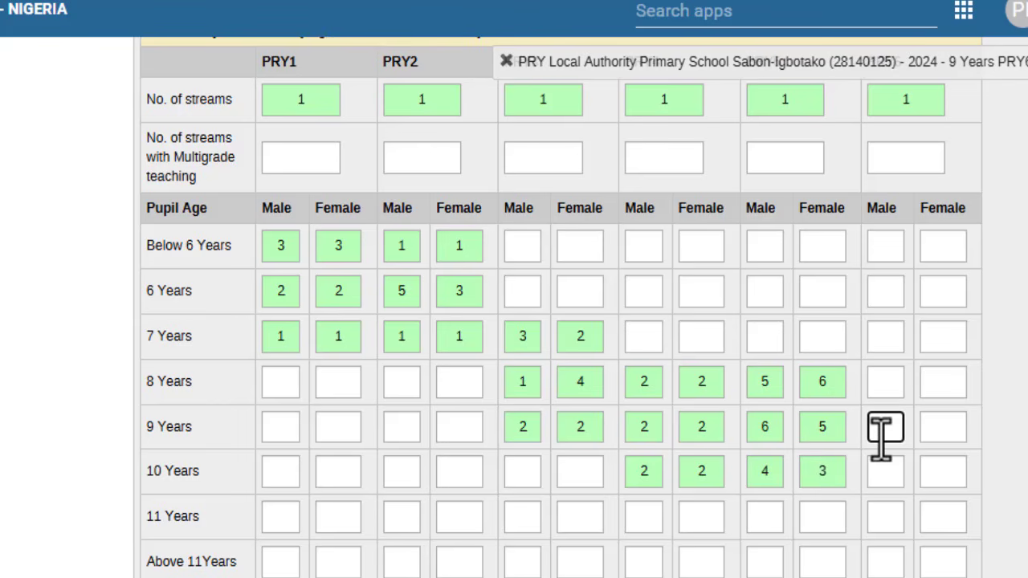
{"action": "type", "text": "3"}
{"action": "left_click", "coordinate": [878, 471]}
{"action": "type", "text": "4"}
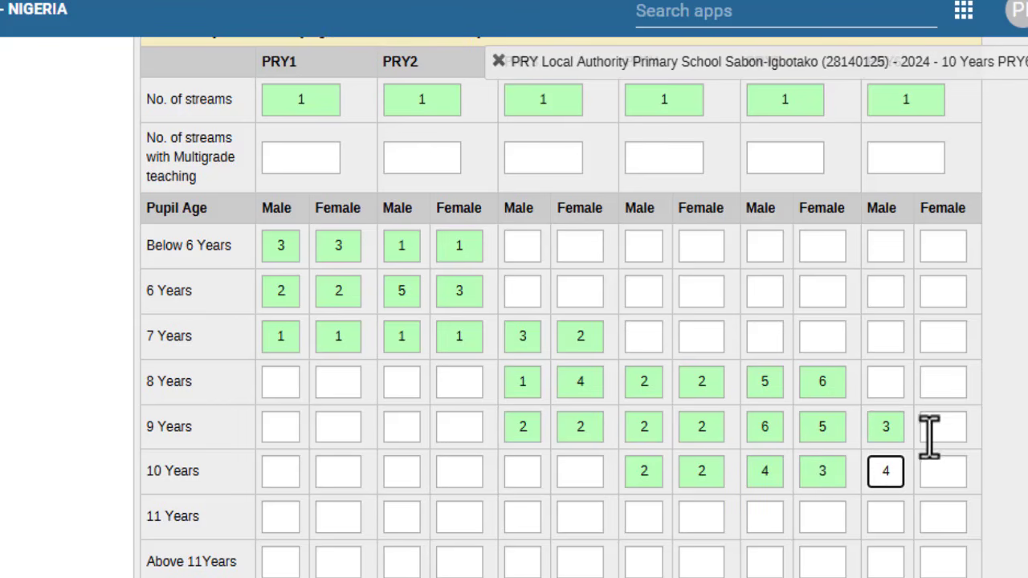
{"action": "left_click", "coordinate": [927, 433]}
{"action": "type", "text": "5"}
{"action": "left_click", "coordinate": [934, 466]}
{"action": "type", "text": "6"}
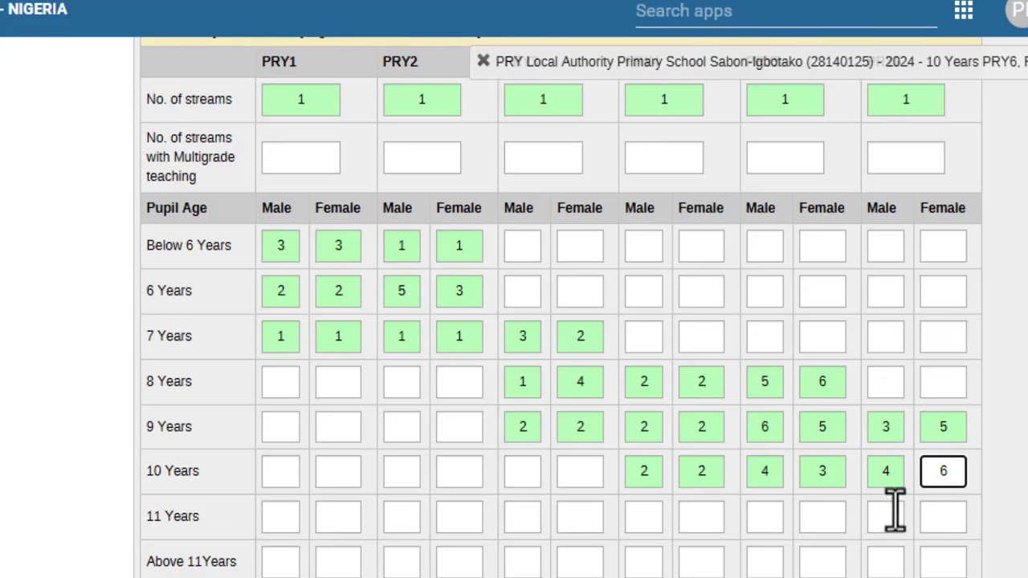
{"action": "left_click", "coordinate": [886, 513]}
{"action": "type", "text": "5"}
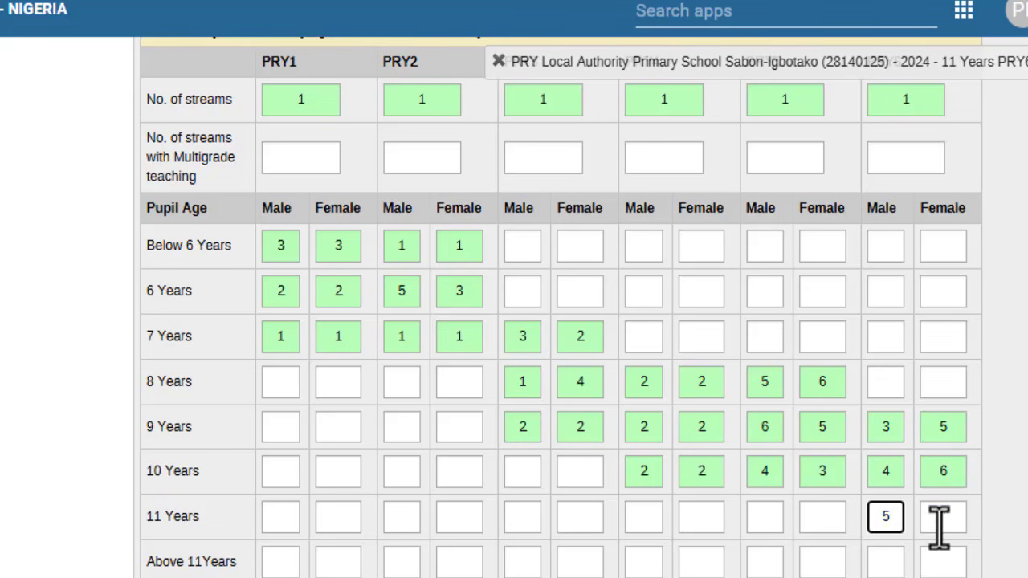
{"action": "left_click", "coordinate": [939, 522]}
Step: Enter 6 for PRY6 Female 11 Years
{"action": "type", "text": "6"}
{"action": "scroll", "coordinate": [858, 546], "scroll_direction": "down", "scroll_amount": 2}
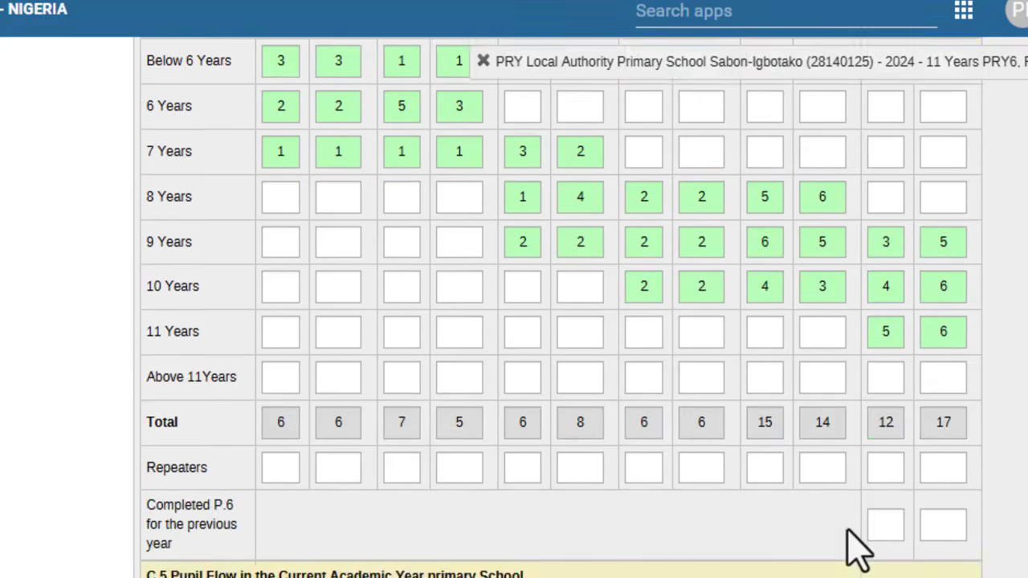
{"action": "scroll", "coordinate": [857, 546], "scroll_direction": "down", "scroll_amount": 1}
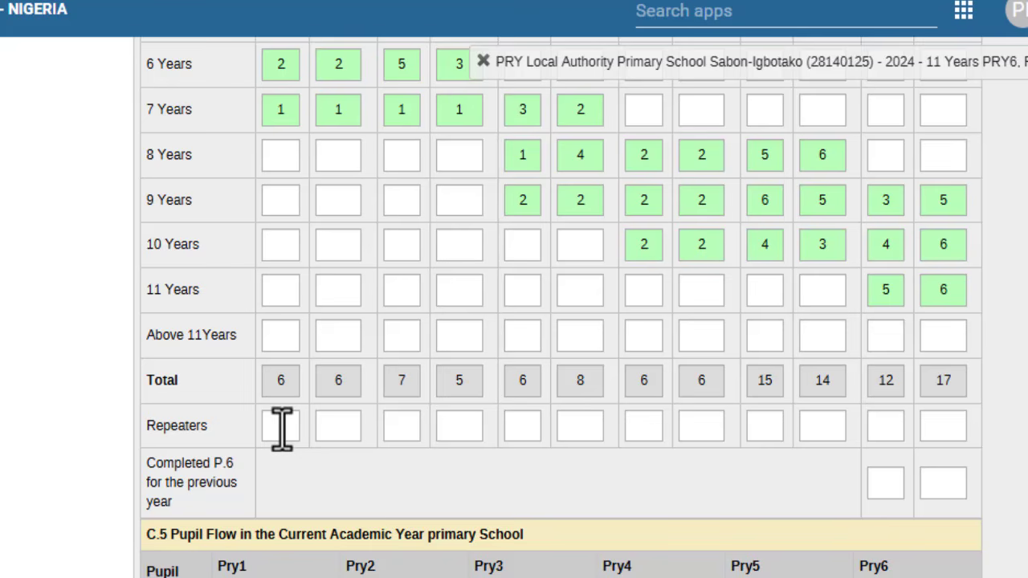
{"action": "scroll", "coordinate": [282, 429], "scroll_direction": "up", "scroll_amount": 3}
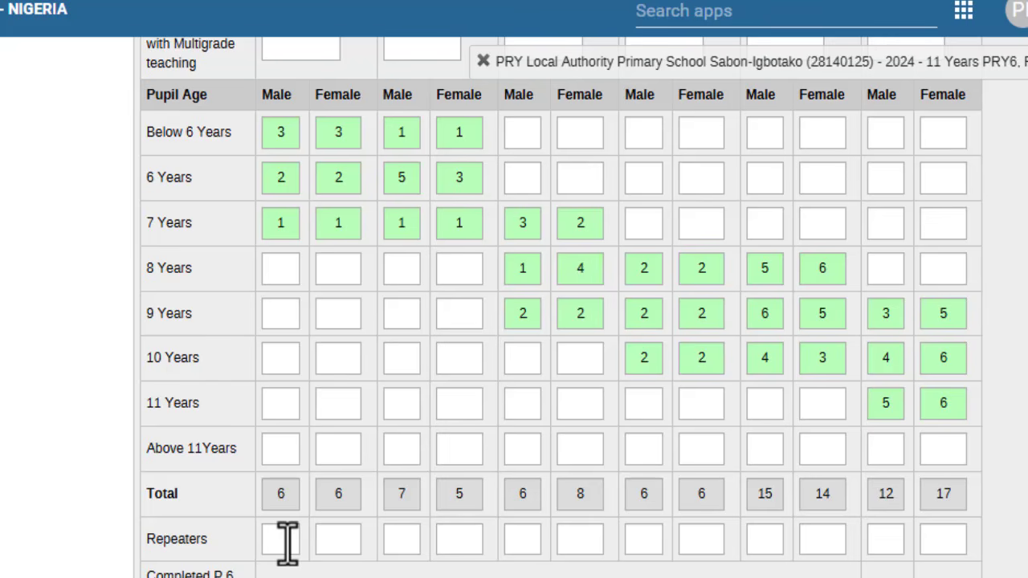
Step: Fill the Repeaters row with 1 in each Male and Female cell from PRY2 to PRY6
{"action": "left_click", "coordinate": [288, 542]}
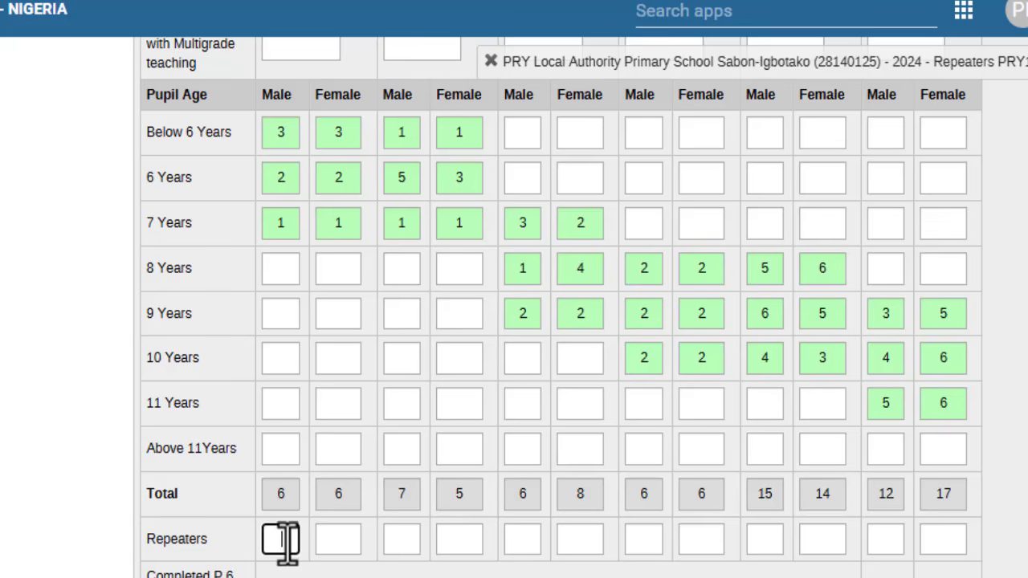
{"action": "left_click", "coordinate": [412, 537]}
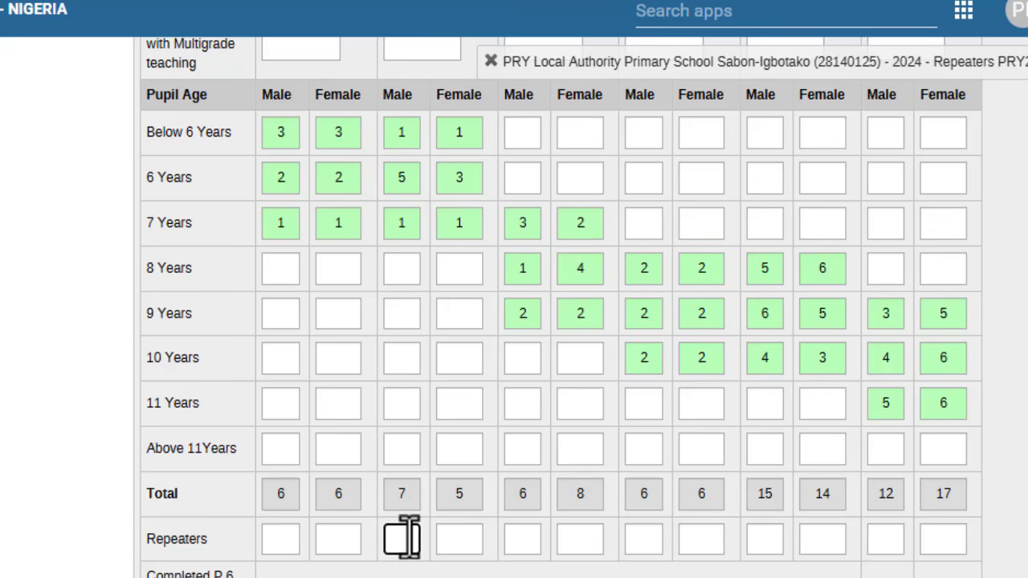
{"action": "type", "text": "1"}
{"action": "key", "text": "Tab"}
{"action": "type", "text": "1"}
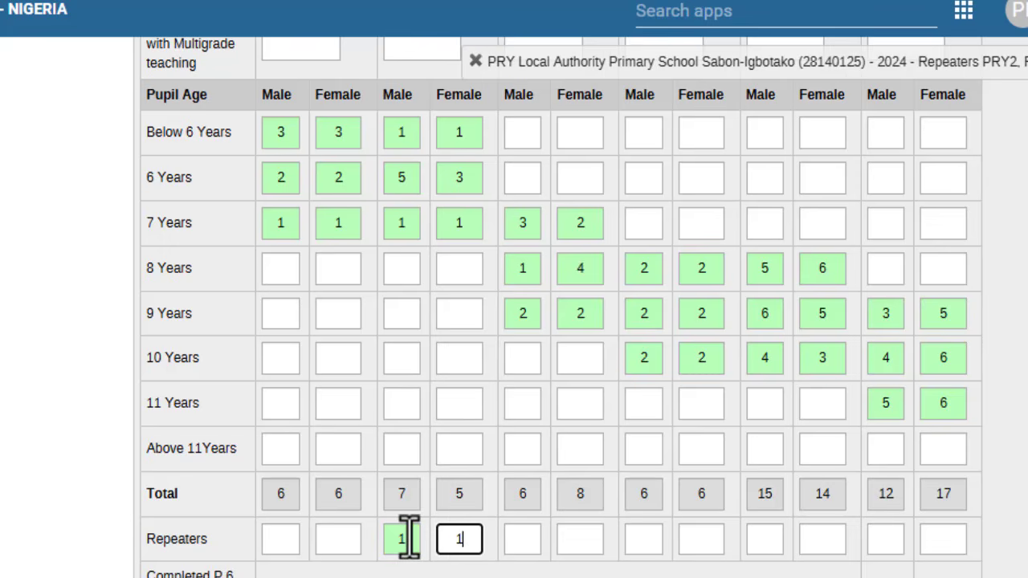
{"action": "key", "text": "Tab"}
{"action": "type", "text": "1"}
{"action": "key", "text": "Tab"}
{"action": "type", "text": "1"}
{"action": "key", "text": "Tab"}
{"action": "type", "text": "1"}
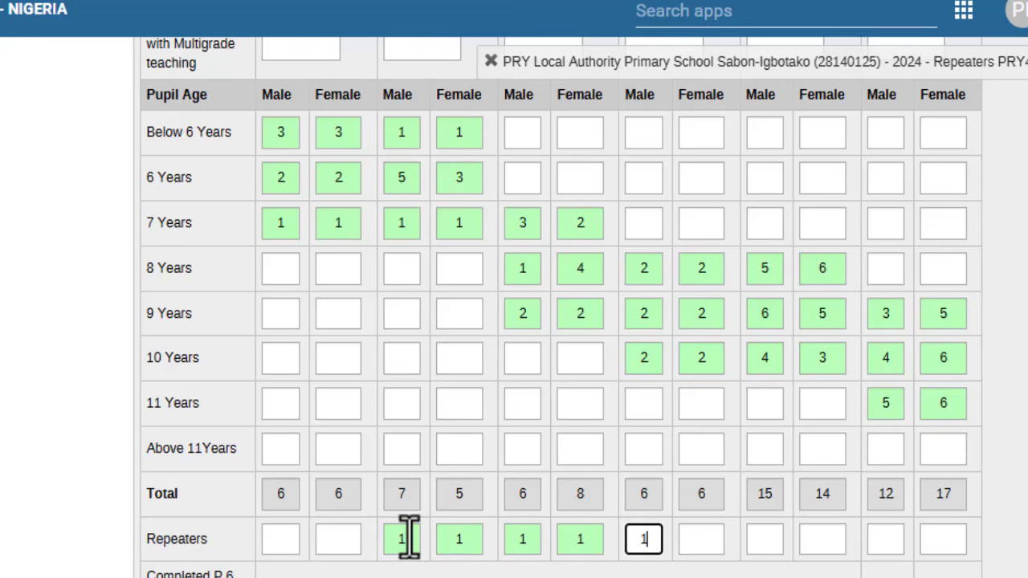
{"action": "key", "text": "Tab"}
{"action": "type", "text": "1"}
{"action": "key", "text": "Tab"}
{"action": "type", "text": "1"}
{"action": "key", "text": "Tab"}
{"action": "type", "text": "1"}
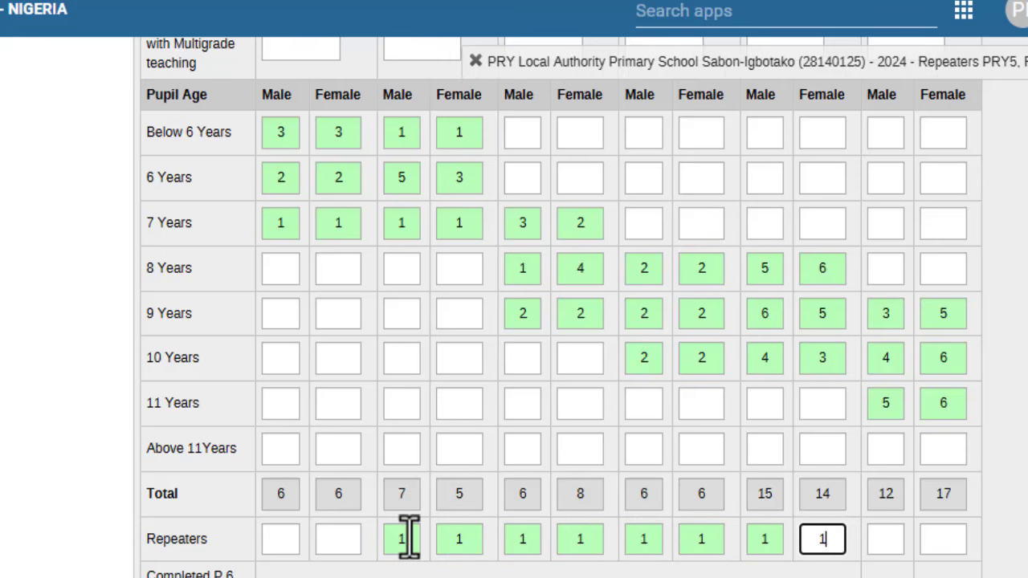
{"action": "key", "text": "Tab"}
{"action": "type", "text": "1"}
{"action": "key", "text": "Tab"}
{"action": "type", "text": "1"}
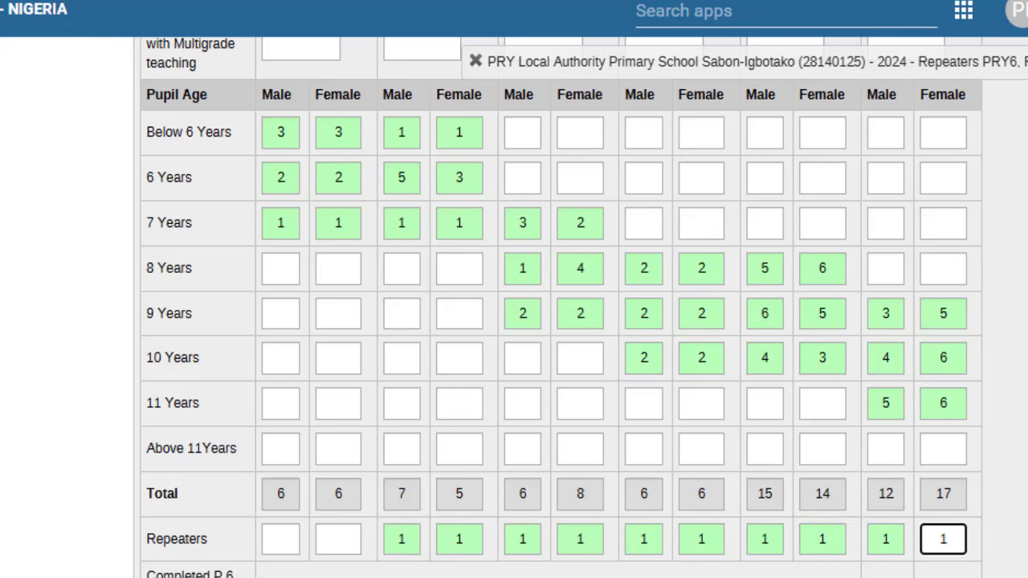
{"action": "scroll", "coordinate": [562, 493], "scroll_direction": "down", "scroll_amount": 3}
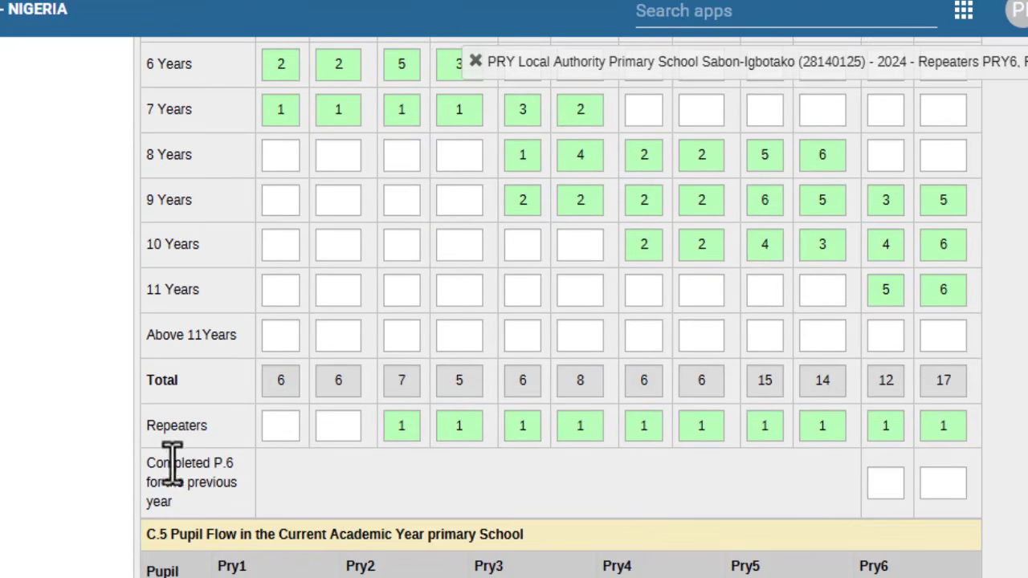
Step: Enter Pry6 previous-year completers: 10 male and 18 female
{"action": "left_click_drag", "start_coordinate": [145, 458], "coordinate": [205, 506]}
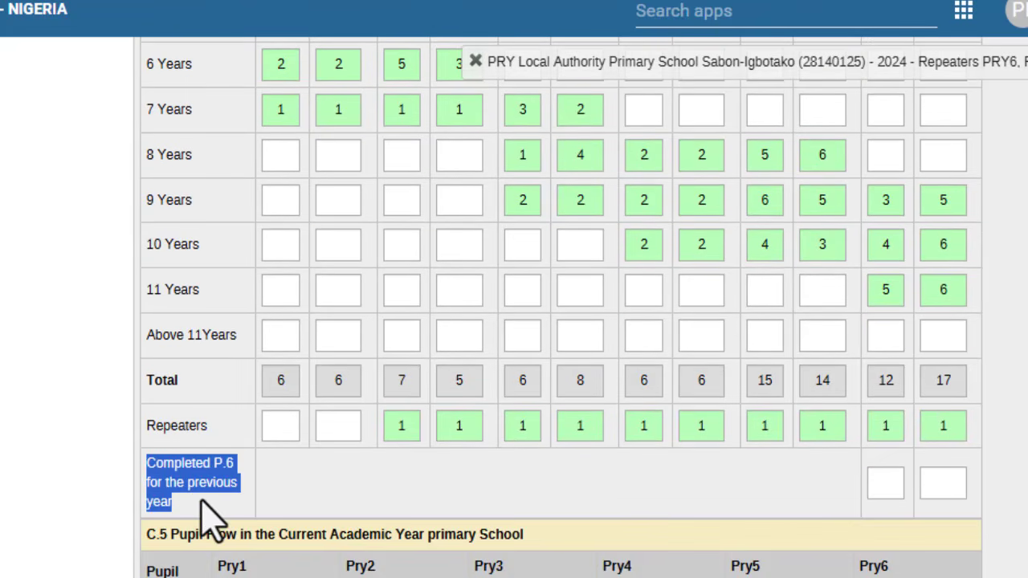
{"action": "left_click", "coordinate": [202, 501]}
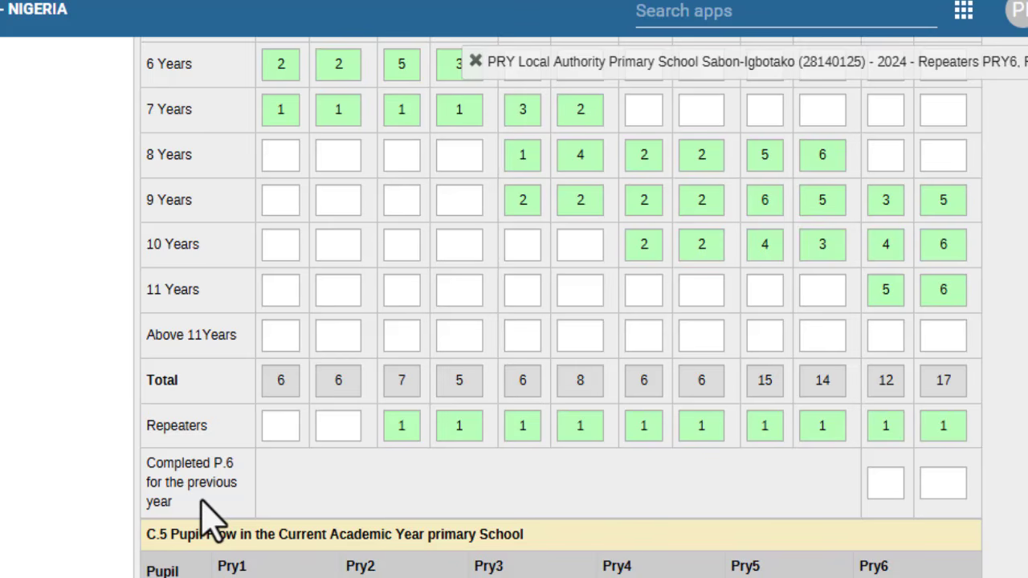
{"action": "left_click", "coordinate": [878, 484]}
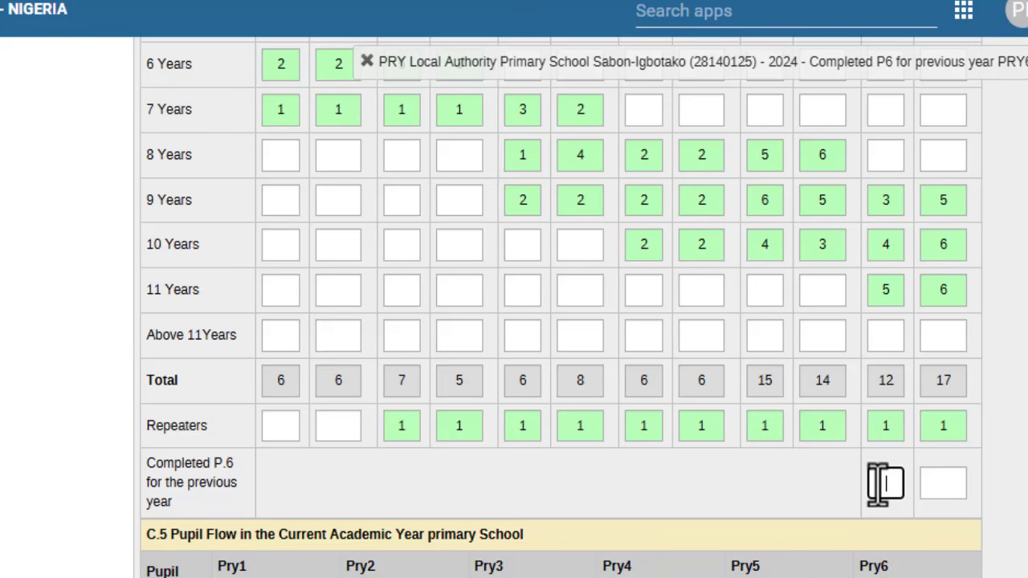
{"action": "type", "text": "1"}
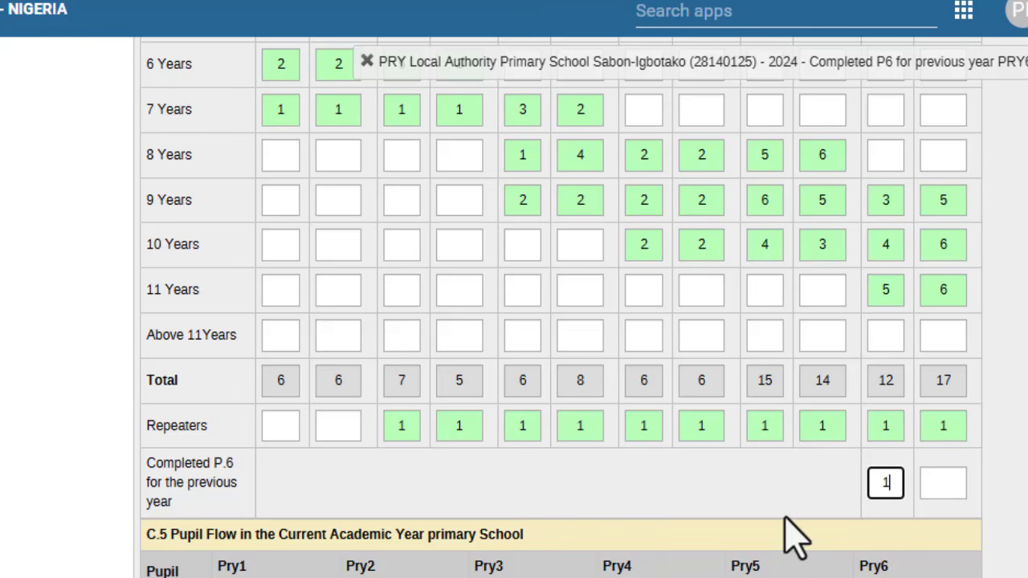
{"action": "type", "text": "0"}
{"action": "key", "text": "Tab"}
{"action": "type", "text": "18"}
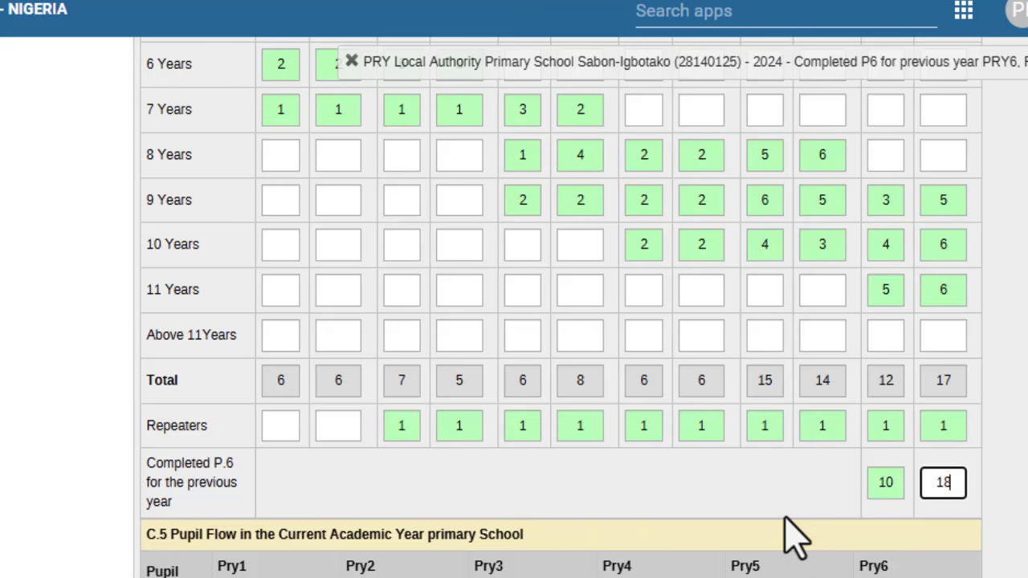
{"action": "left_click", "coordinate": [790, 534]}
{"action": "scroll", "coordinate": [789, 535], "scroll_direction": "down", "scroll_amount": 3}
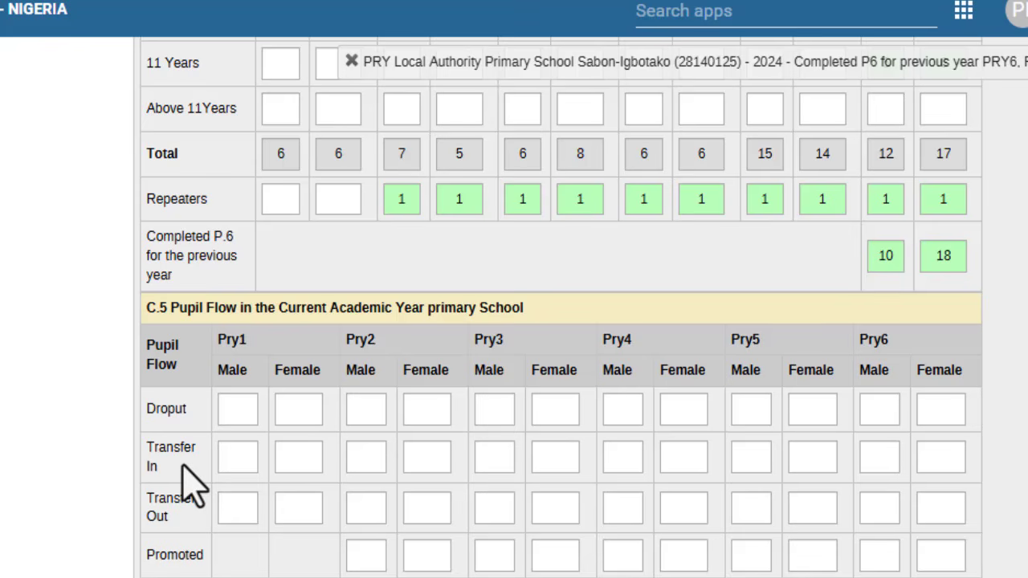
Step: Enter C.5 dropouts: Pry1 1 male and 2 female, Pry2 1 male and 1 female
{"action": "left_click", "coordinate": [236, 412]}
{"action": "type", "text": "1"}
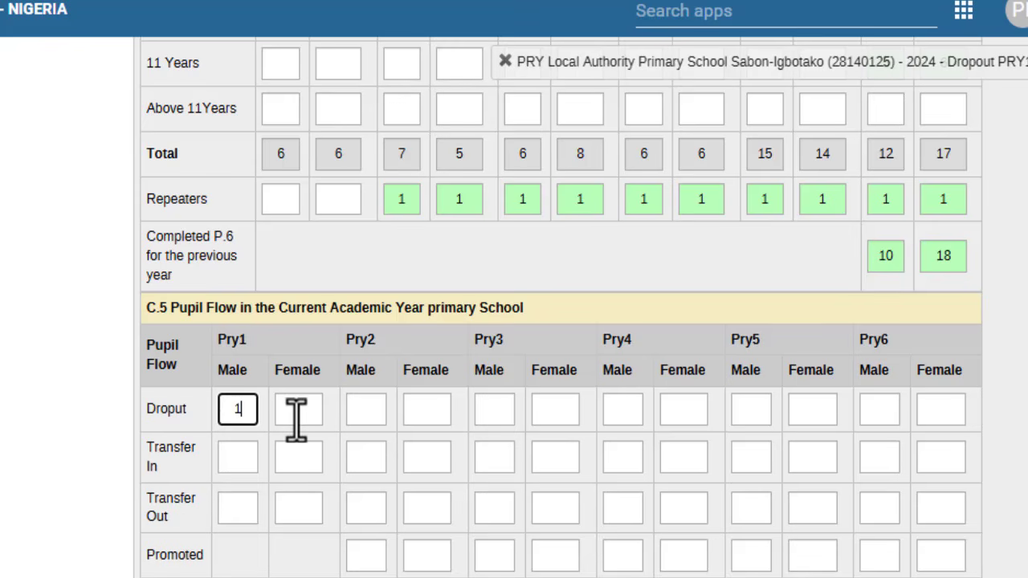
{"action": "left_click", "coordinate": [296, 413]}
{"action": "type", "text": "2"}
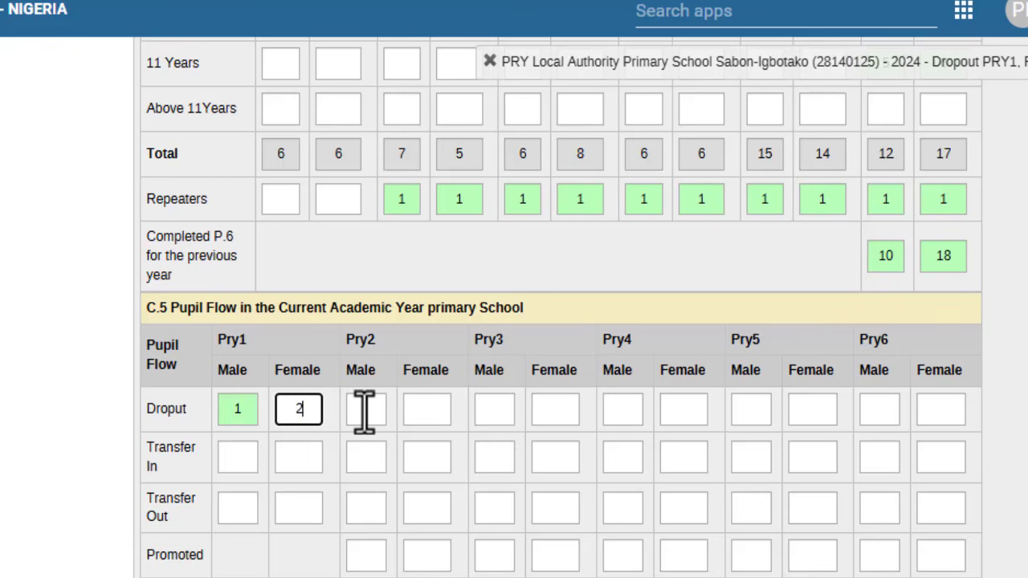
{"action": "left_click", "coordinate": [364, 410]}
{"action": "type", "text": "1"}
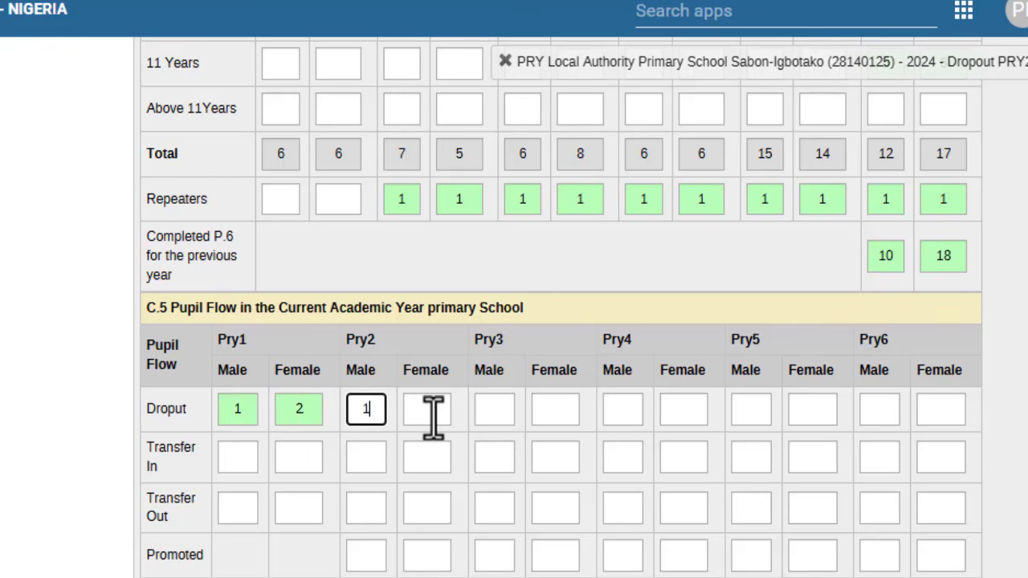
{"action": "left_click", "coordinate": [434, 414]}
{"action": "type", "text": "1"}
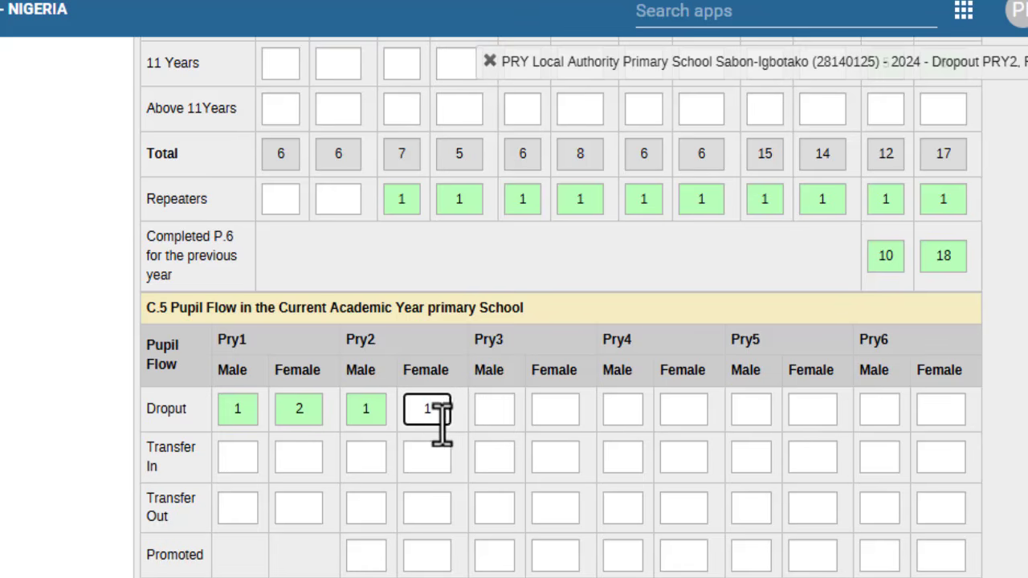
{"action": "left_click", "coordinate": [464, 440]}
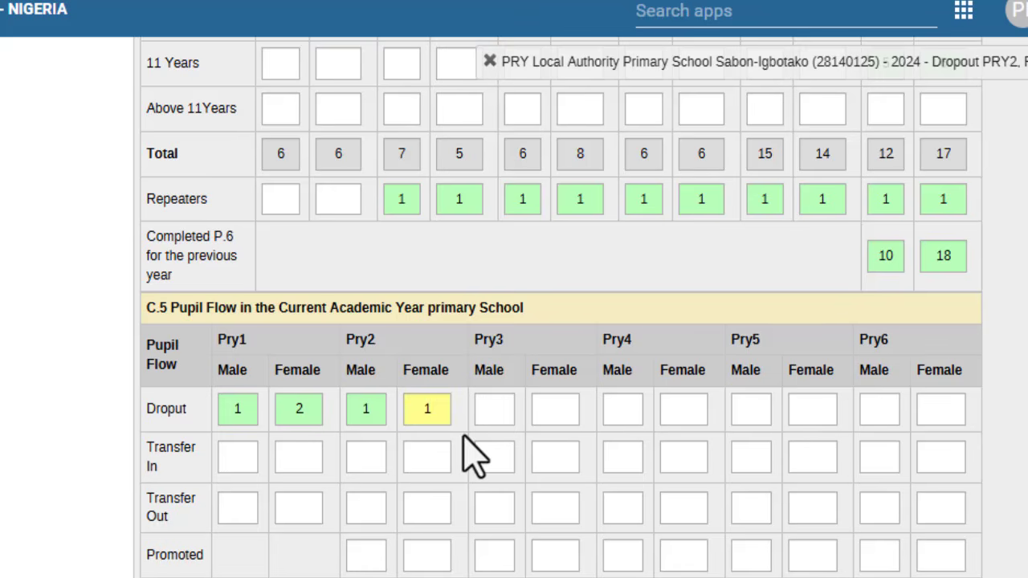
Step: Enter Promoted Pry2 as 7 male and 5 female, correcting the initial 2 and 1
{"action": "left_click", "coordinate": [370, 560]}
{"action": "type", "text": "2"}
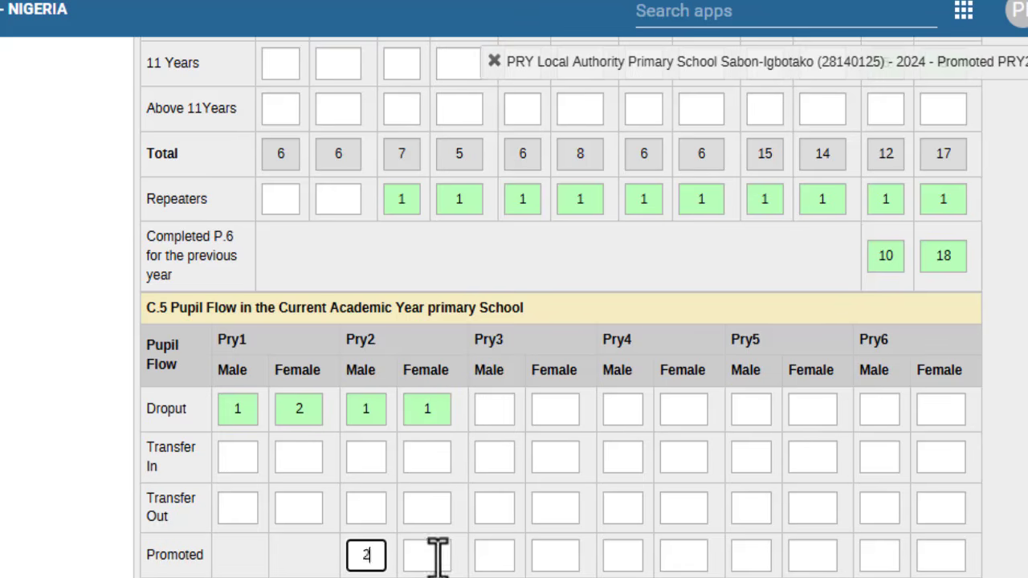
{"action": "left_click", "coordinate": [434, 555]}
{"action": "type", "text": "1"}
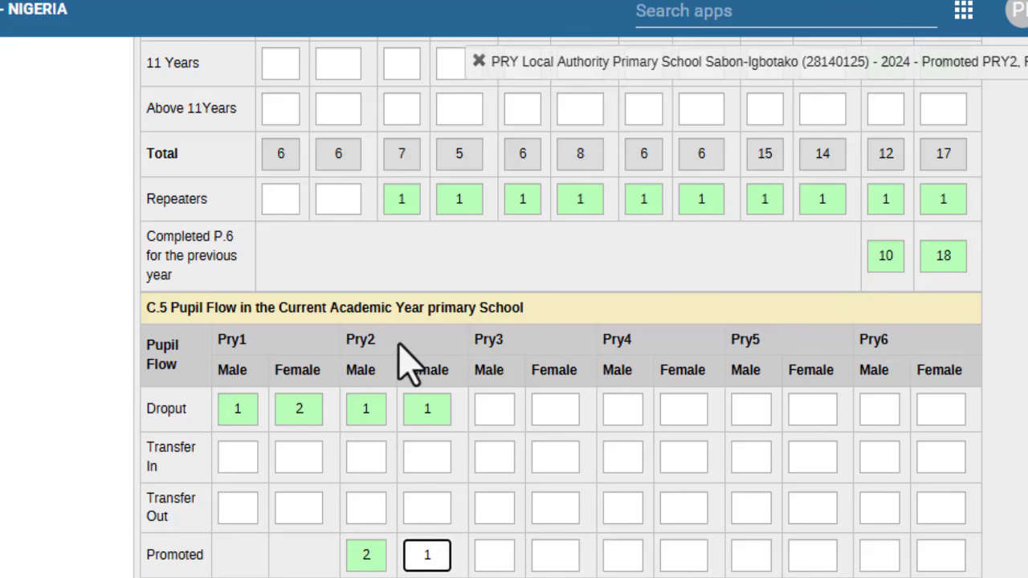
{"action": "scroll", "coordinate": [401, 357], "scroll_direction": "up", "scroll_amount": 2}
{"action": "scroll", "coordinate": [401, 358], "scroll_direction": "down", "scroll_amount": 2}
{"action": "left_click", "coordinate": [376, 554]}
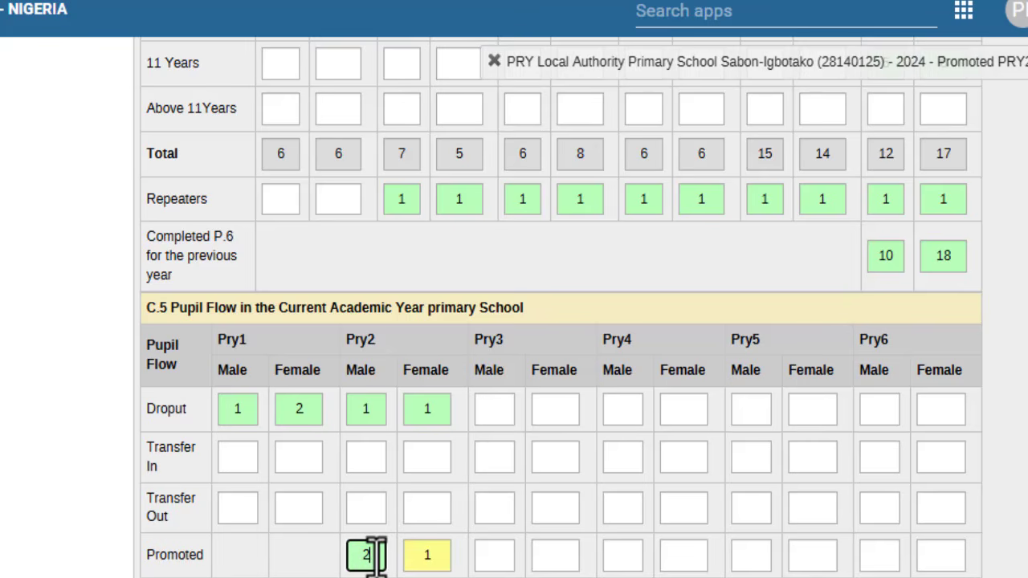
{"action": "key", "text": "BackSpace"}
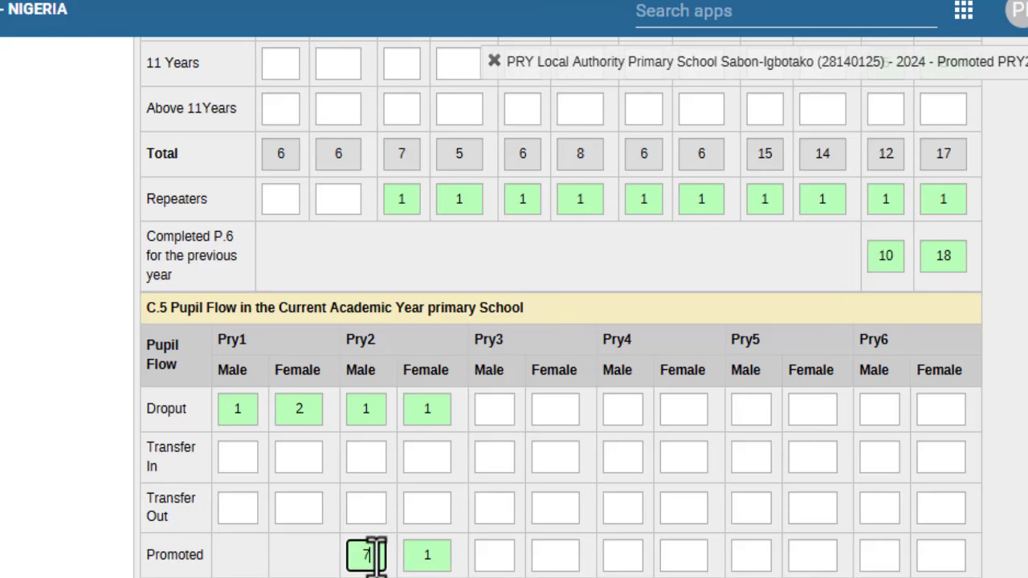
{"action": "type", "text": "7"}
{"action": "key", "text": "Tab"}
{"action": "type", "text": "5"}
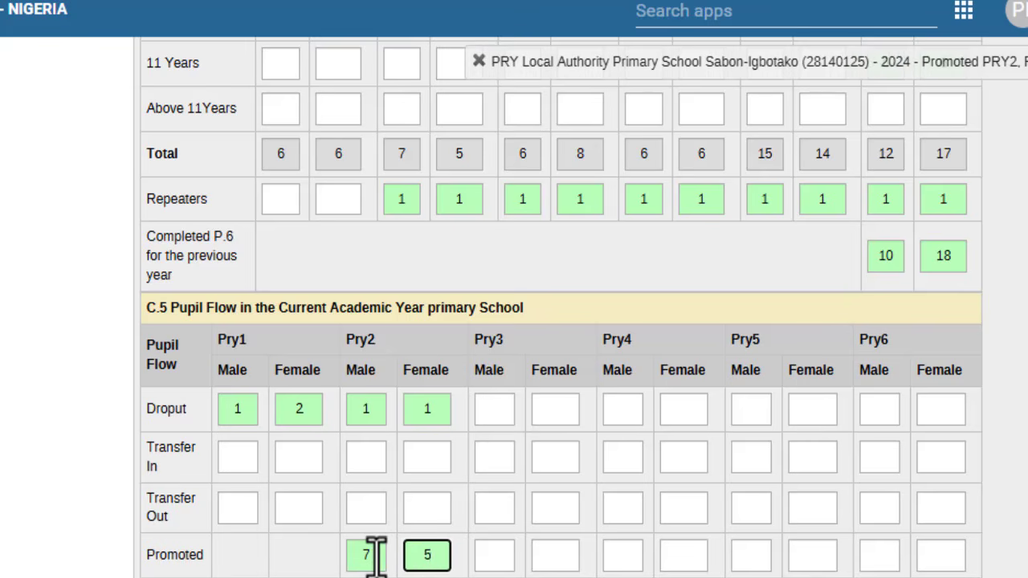
Step: Enter Promoted Pry3 as 6 male, 8 female and Pry4 as 6 male, 6 female
{"action": "key", "text": "Tab"}
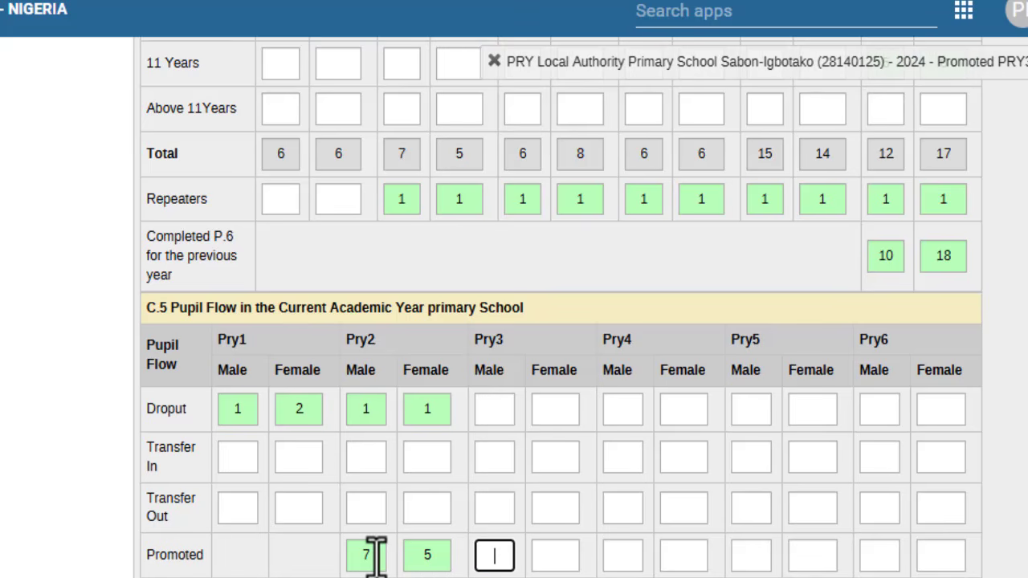
{"action": "type", "text": "6"}
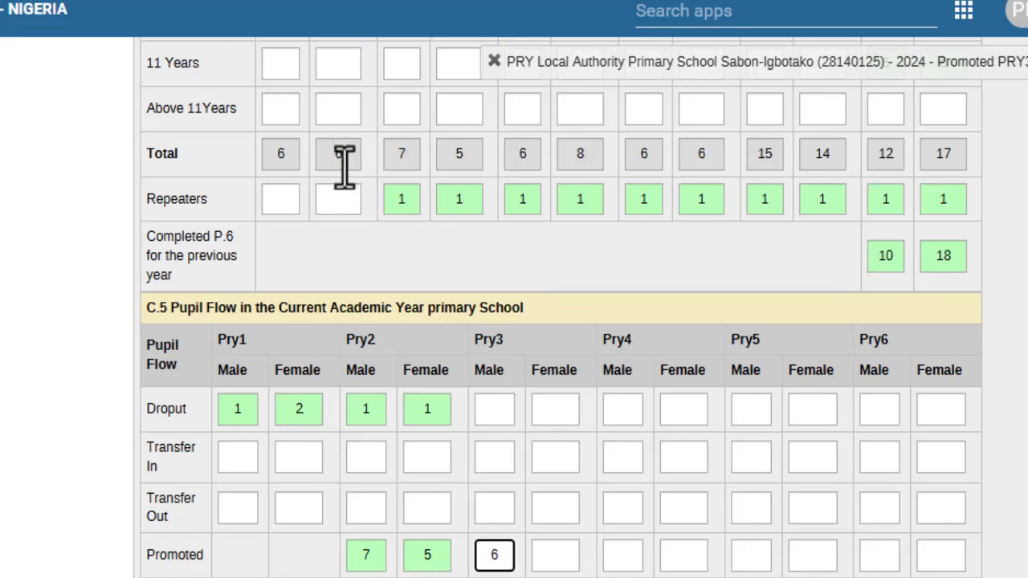
{"action": "left_click", "coordinate": [404, 152]}
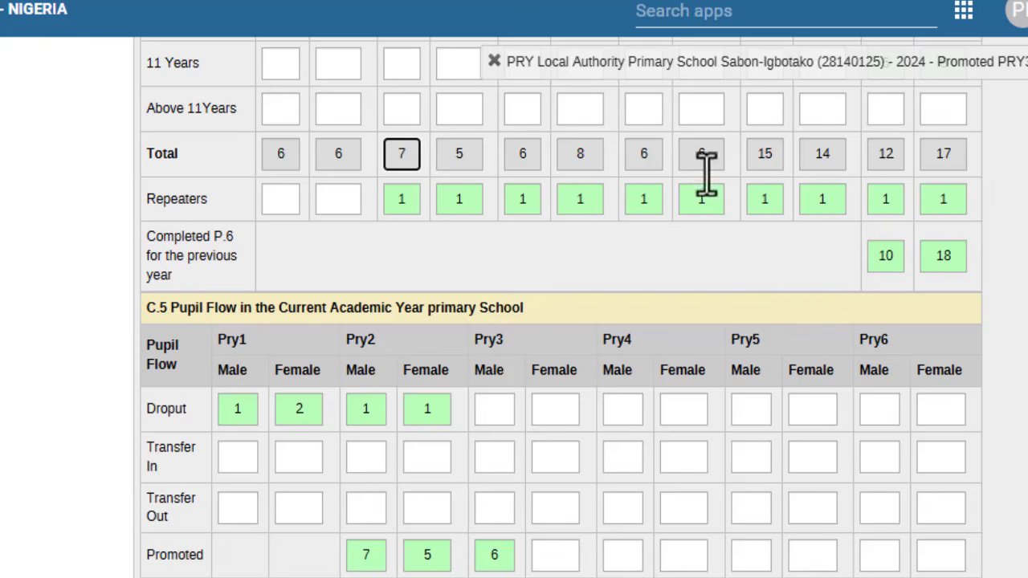
{"action": "left_click", "coordinate": [536, 554]}
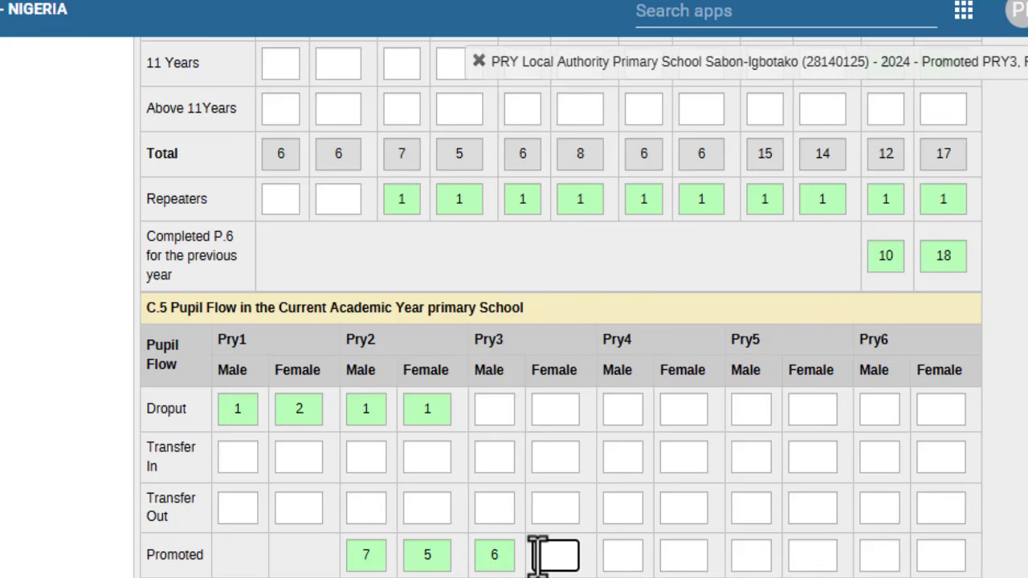
{"action": "type", "text": "8"}
{"action": "key", "text": "Tab"}
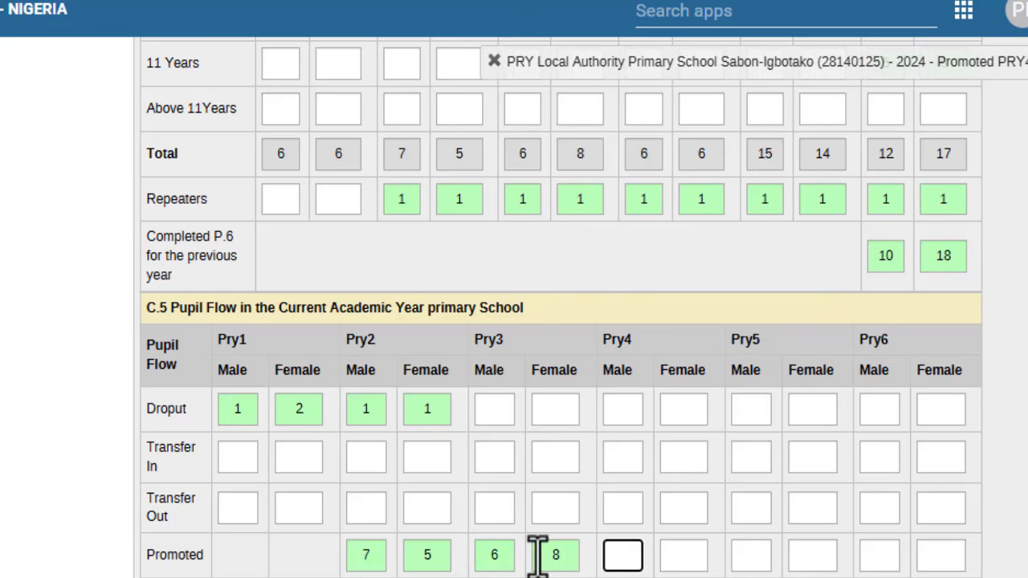
{"action": "type", "text": "6"}
{"action": "key", "text": "Tab"}
{"action": "type", "text": "6"}
Step: Enter Promoted Pry5 as 15 male, 14 female and Pry6 as 12 male, 17 female
{"action": "key", "text": "Tab"}
{"action": "type", "text": "1"}
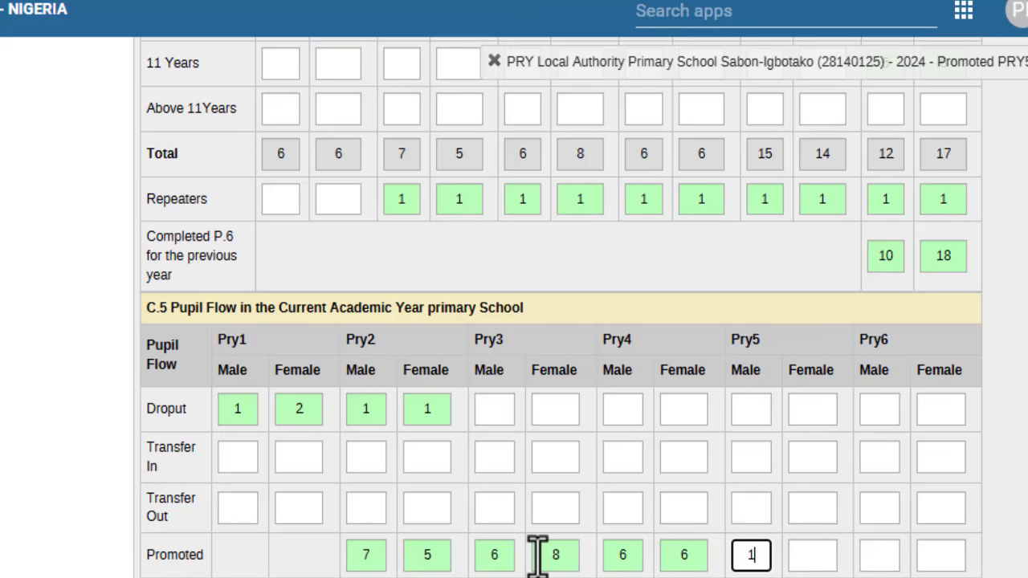
{"action": "type", "text": "5"}
{"action": "key", "text": "Tab"}
{"action": "type", "text": "14"}
{"action": "key", "text": "Tab"}
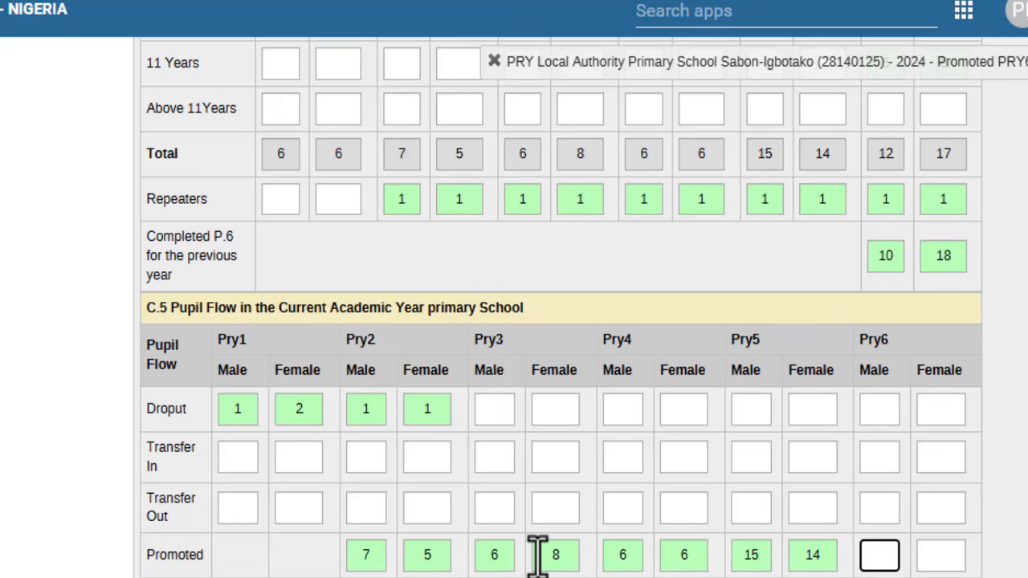
{"action": "type", "text": "12"}
{"action": "key", "text": "Tab"}
{"action": "type", "text": "17"}
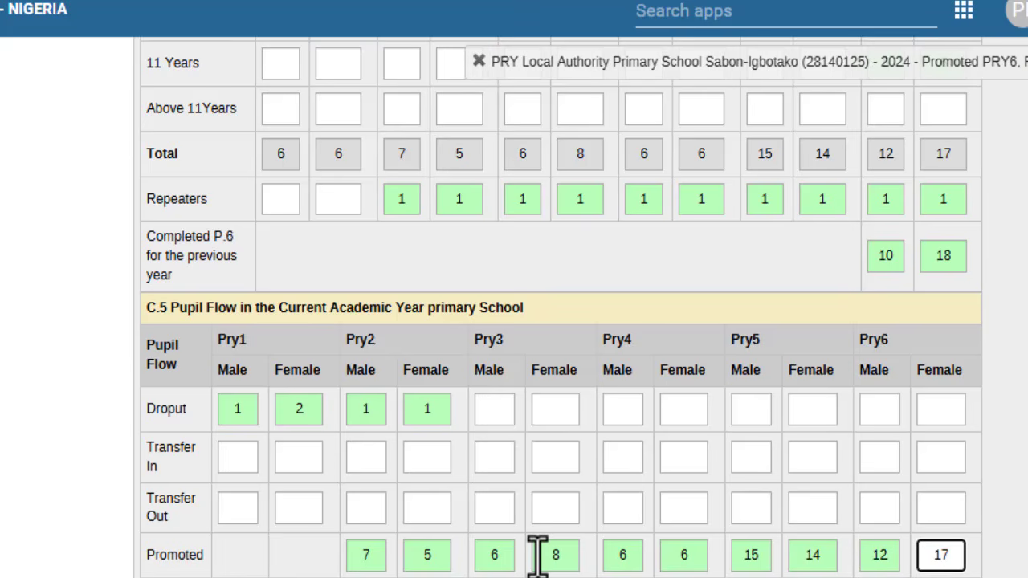
{"action": "left_click", "coordinate": [1024, 506]}
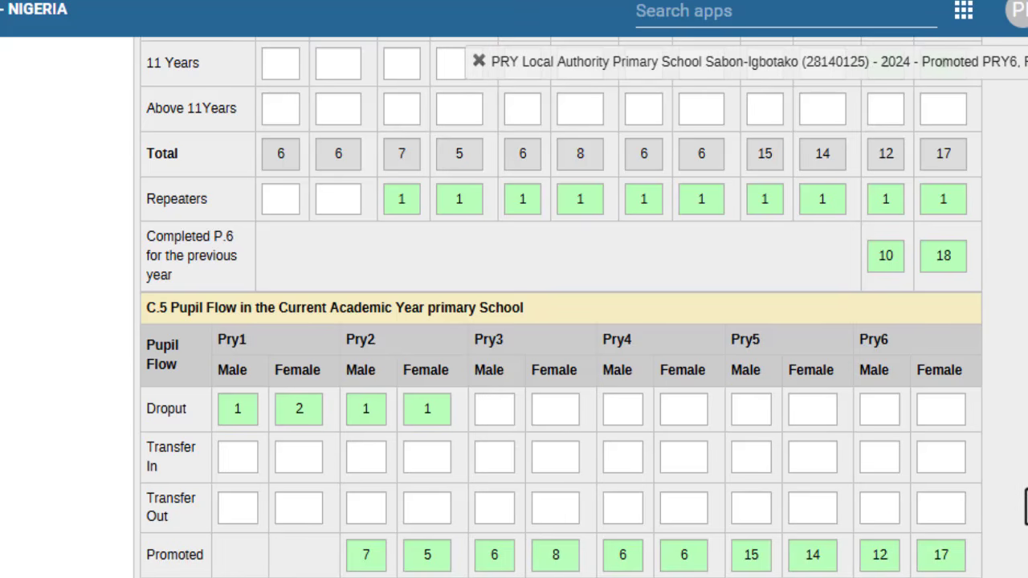
{"action": "scroll", "coordinate": [1026, 511], "scroll_direction": "down", "scroll_amount": 1}
{"action": "scroll", "coordinate": [1026, 510], "scroll_direction": "down", "scroll_amount": 5}
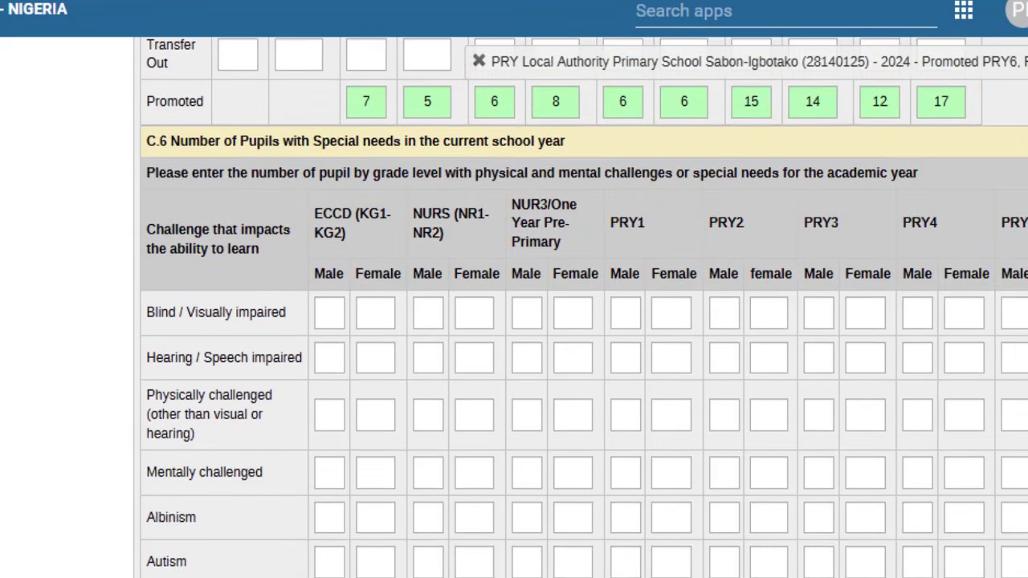
{"action": "scroll", "coordinate": [574, 307], "scroll_direction": "right", "scroll_amount": 3}
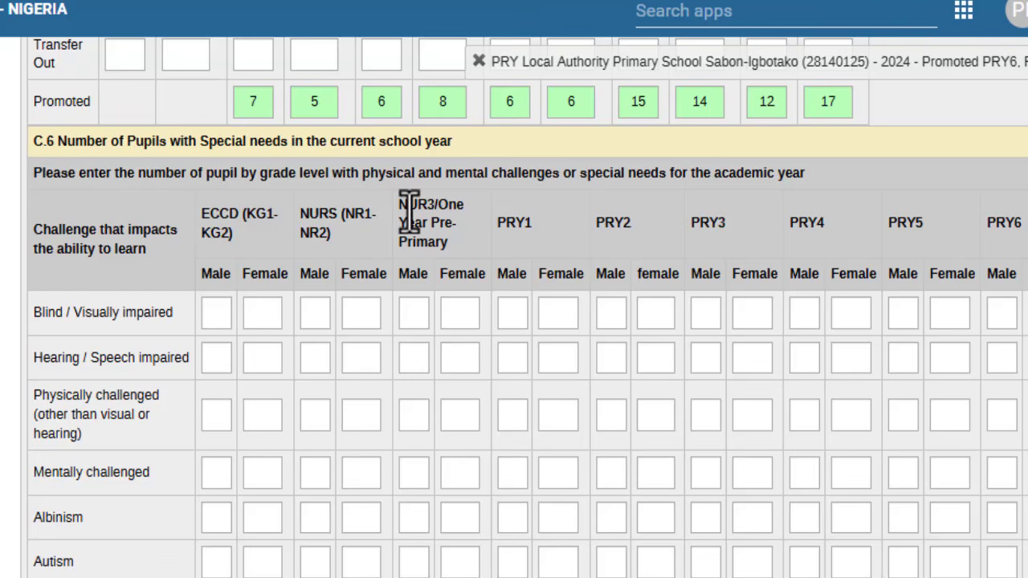
{"action": "left_click_drag", "start_coordinate": [405, 204], "coordinate": [438, 260]}
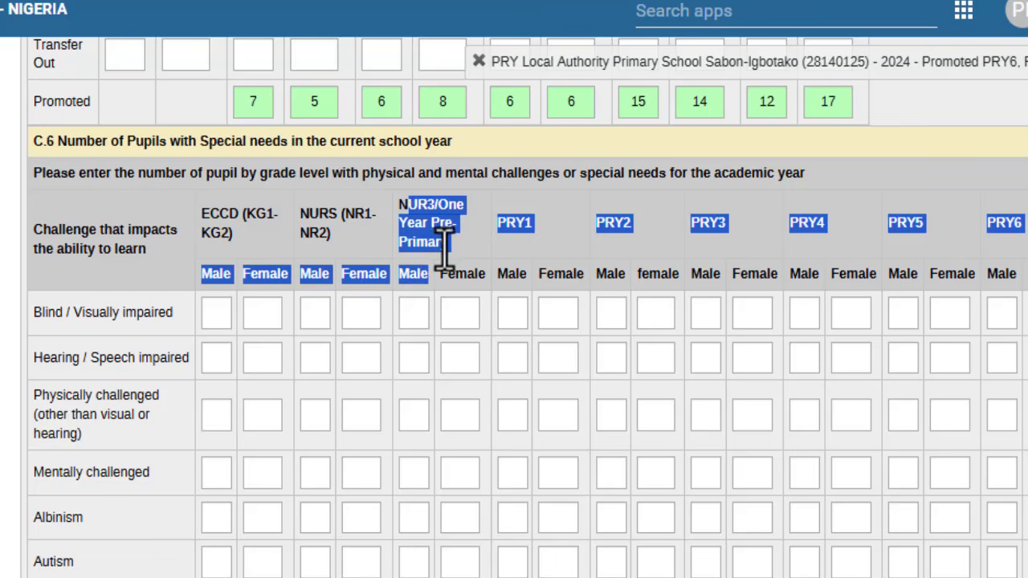
{"action": "left_click", "coordinate": [446, 240]}
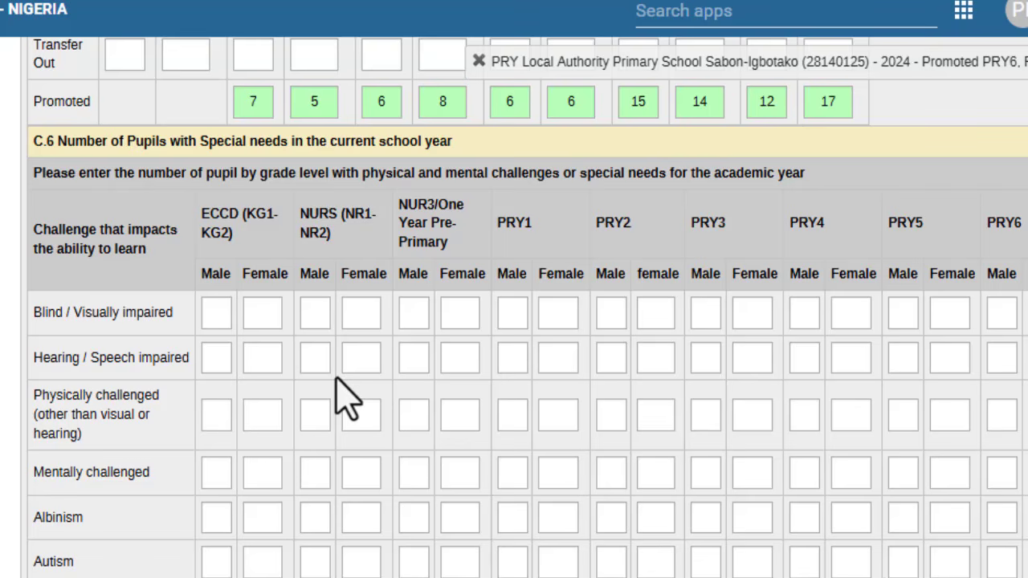
{"action": "scroll", "coordinate": [346, 397], "scroll_direction": "down", "scroll_amount": 4}
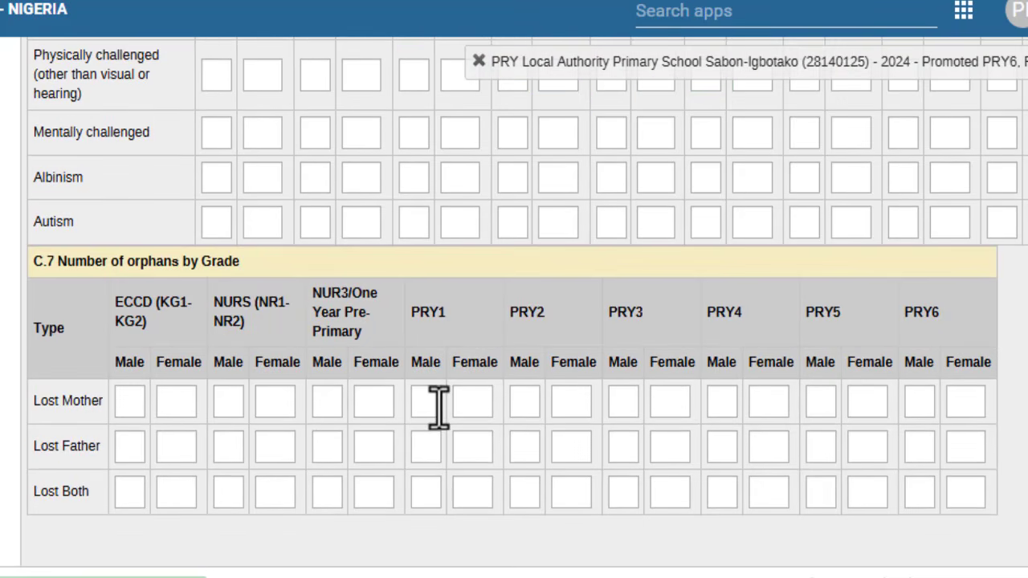
Step: Enter 1 orphan each for Lost Mother PRY1 female and Lost Father PRY1 male, PRY3 male and PRY3 female
{"action": "left_click", "coordinate": [463, 408]}
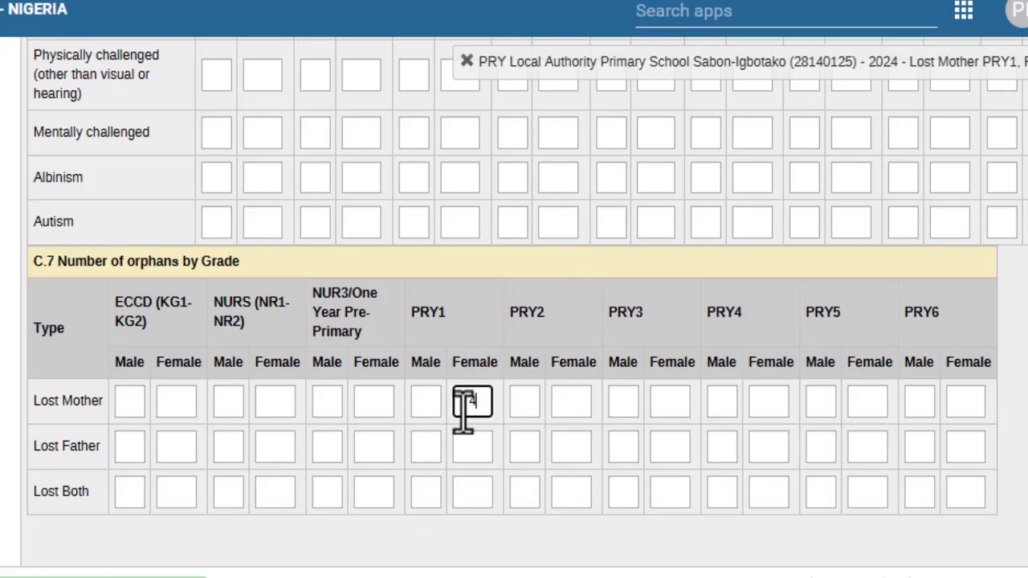
{"action": "left_click", "coordinate": [474, 448]}
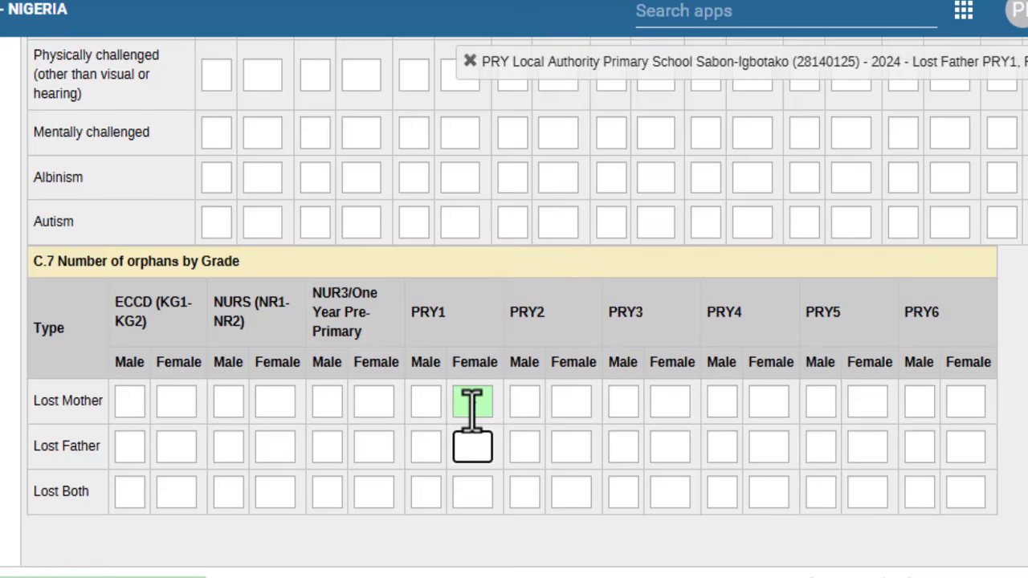
{"action": "left_click", "coordinate": [472, 405]}
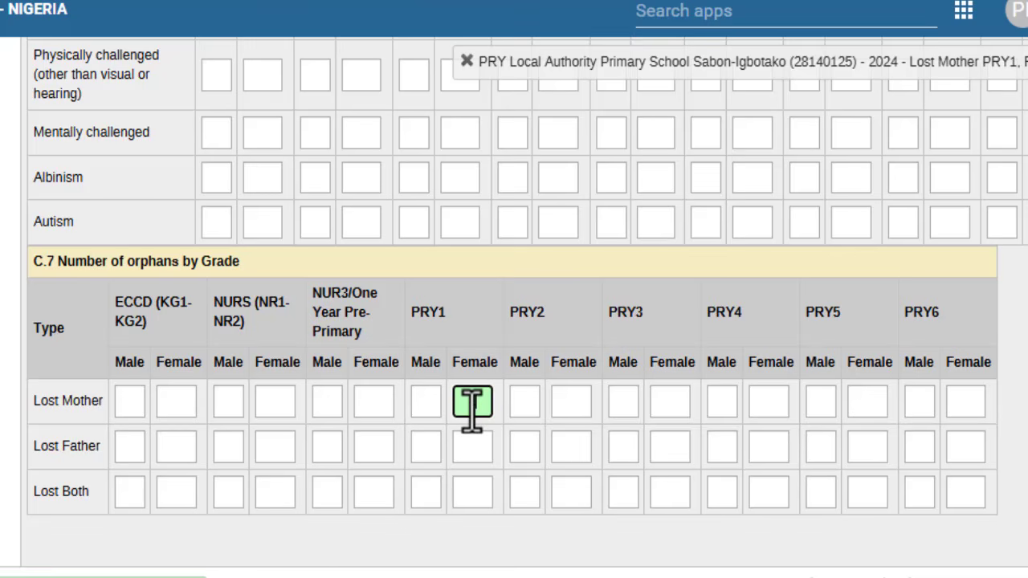
{"action": "left_click", "coordinate": [426, 447]}
{"action": "type", "text": "1"}
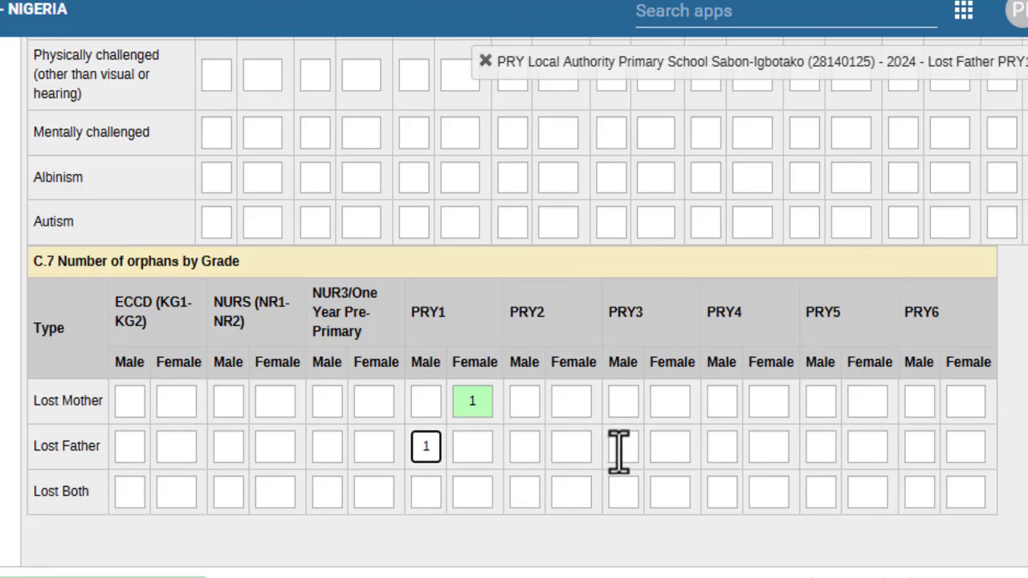
{"action": "left_click", "coordinate": [619, 448]}
{"action": "type", "text": "1"}
{"action": "left_click", "coordinate": [668, 459]}
{"action": "type", "text": "1"}
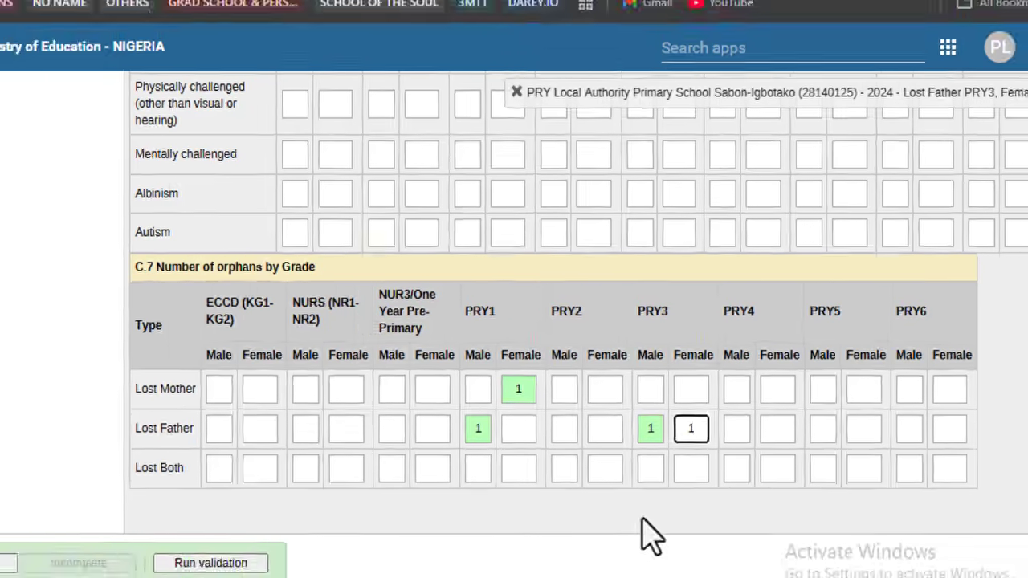
Step: Scroll back up to the top of the census form
{"action": "scroll", "coordinate": [649, 535], "scroll_direction": "up", "scroll_amount": 6}
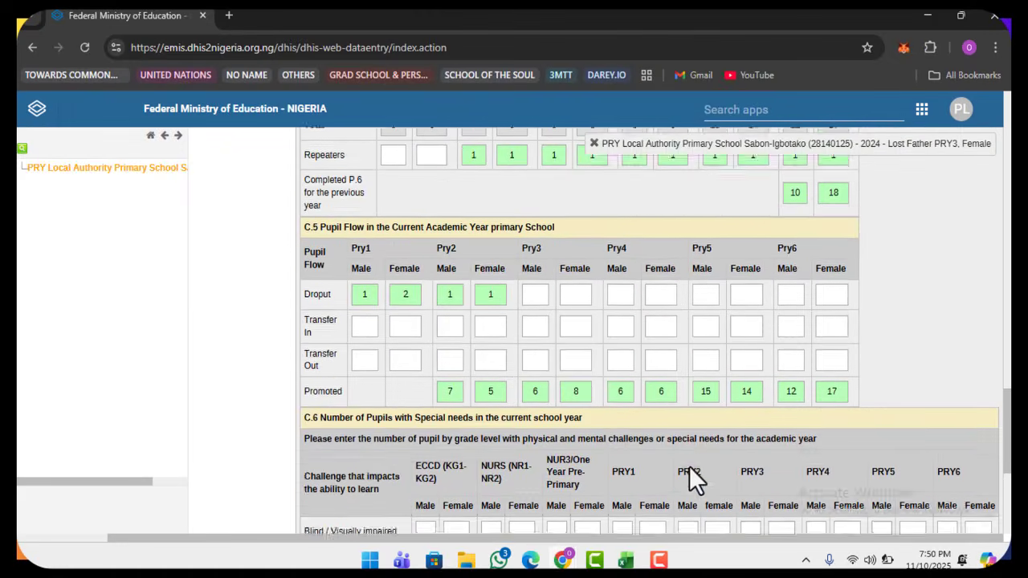
{"action": "scroll", "coordinate": [691, 478], "scroll_direction": "down", "scroll_amount": 6}
{"action": "scroll", "coordinate": [691, 478], "scroll_direction": "up", "scroll_amount": 6}
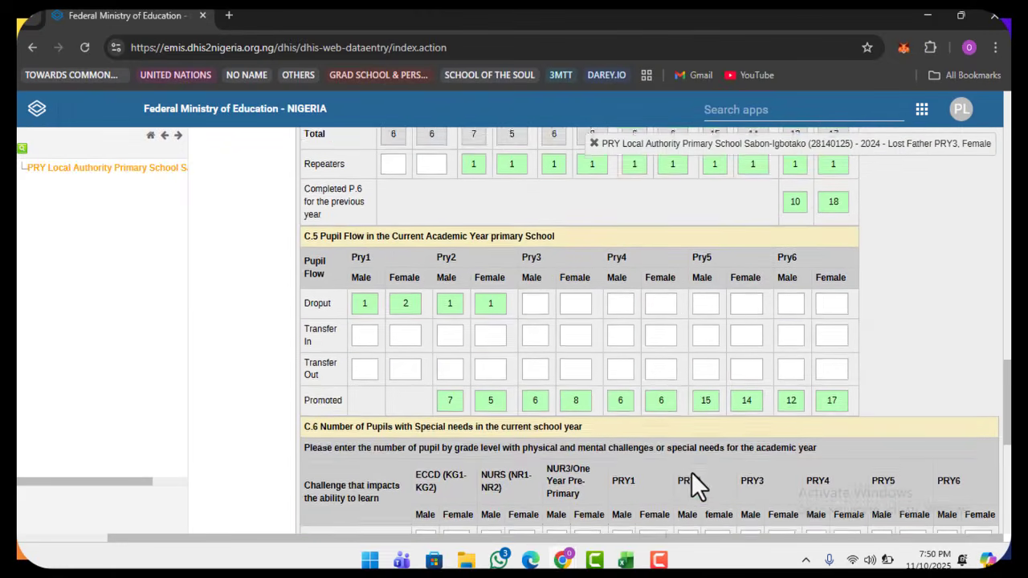
{"action": "scroll", "coordinate": [690, 471], "scroll_direction": "up", "scroll_amount": 8}
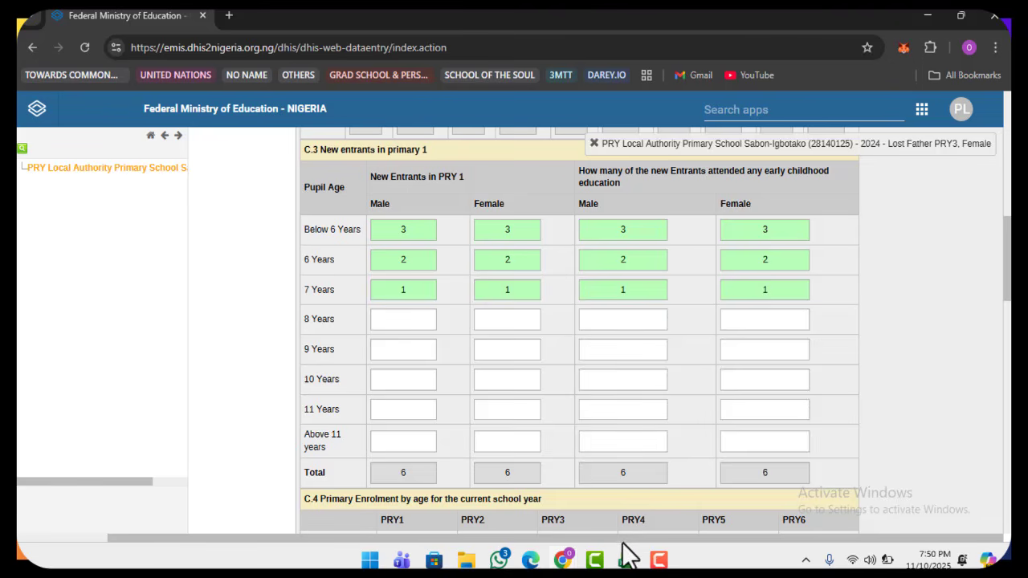
{"action": "left_click_drag", "start_coordinate": [624, 537], "coordinate": [564, 549]}
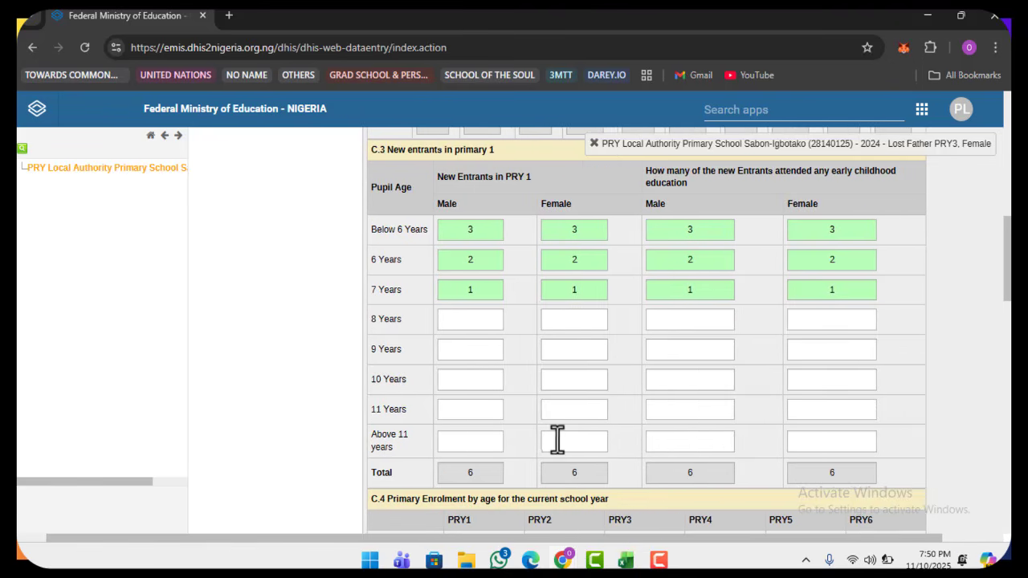
{"action": "scroll", "coordinate": [555, 436], "scroll_direction": "up", "scroll_amount": 10}
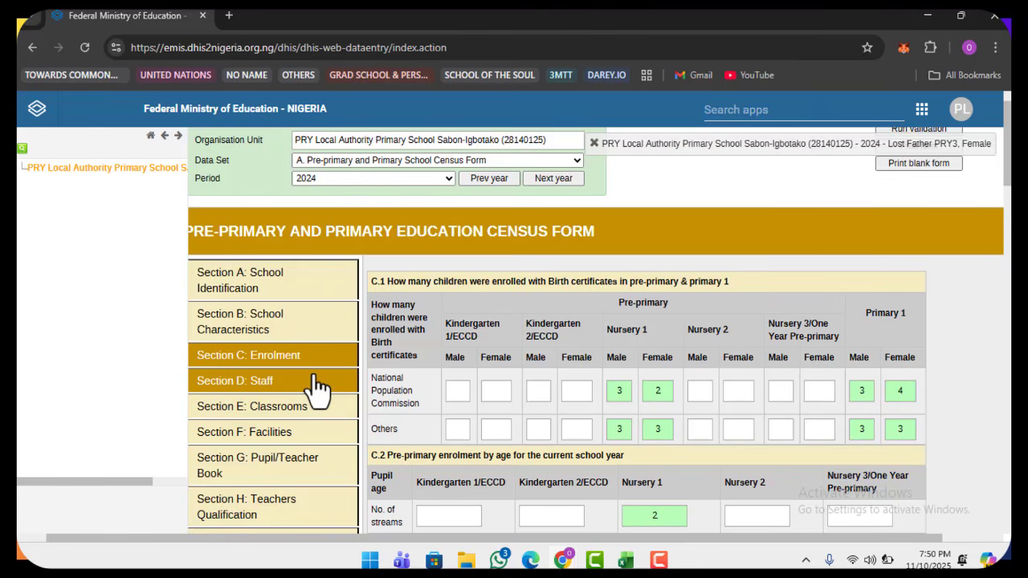
Step: Open Section D: Staff of the form
{"action": "left_click", "coordinate": [315, 386]}
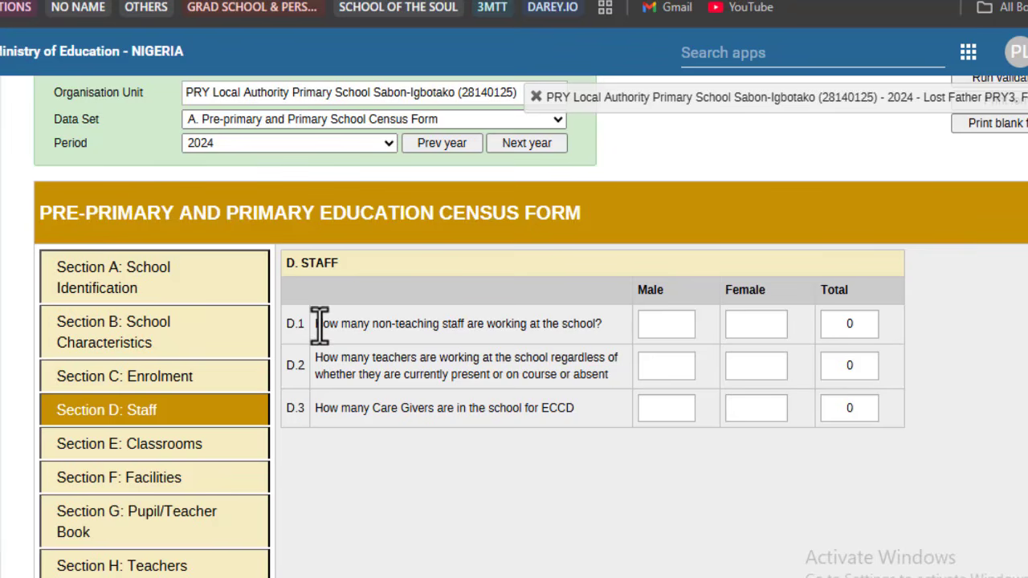
{"action": "left_click_drag", "start_coordinate": [315, 323], "coordinate": [630, 325]}
{"action": "left_click", "coordinate": [618, 336]}
Step: Record 1 male and 1 female non-teaching staff in D.1
{"action": "left_click", "coordinate": [649, 324]}
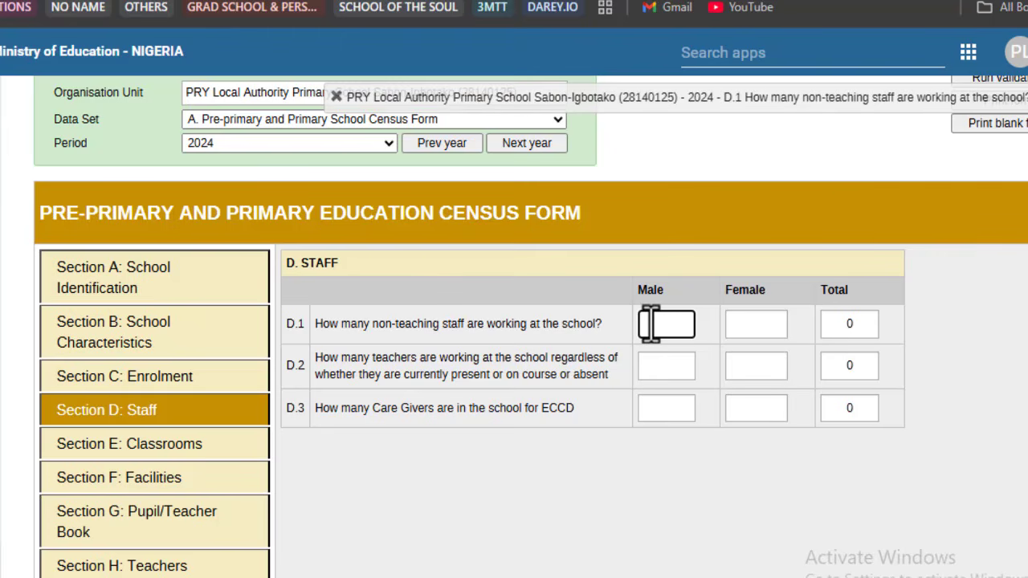
{"action": "type", "text": "1"}
{"action": "key", "text": "Tab"}
{"action": "type", "text": "1"}
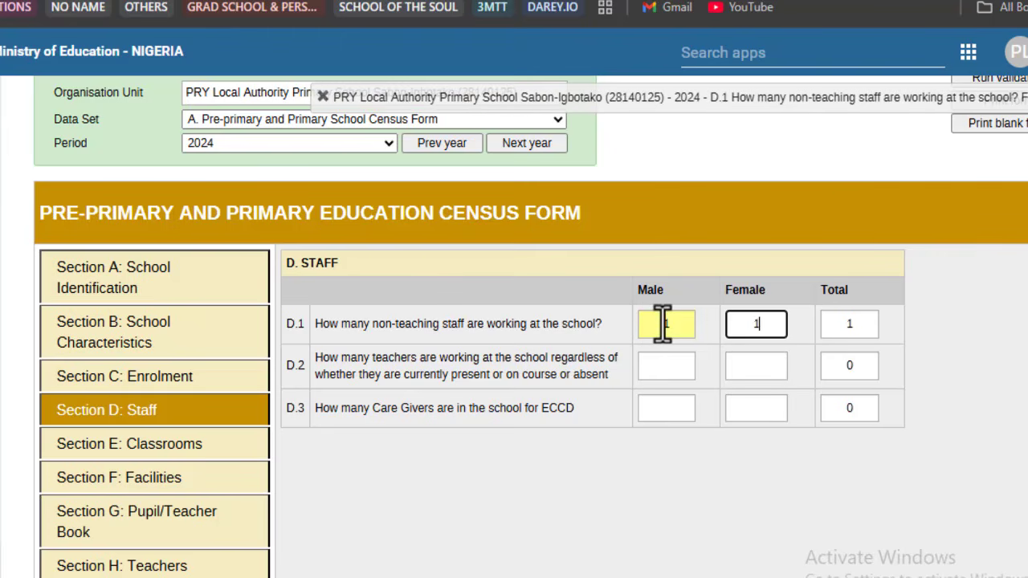
{"action": "left_click", "coordinate": [618, 358]}
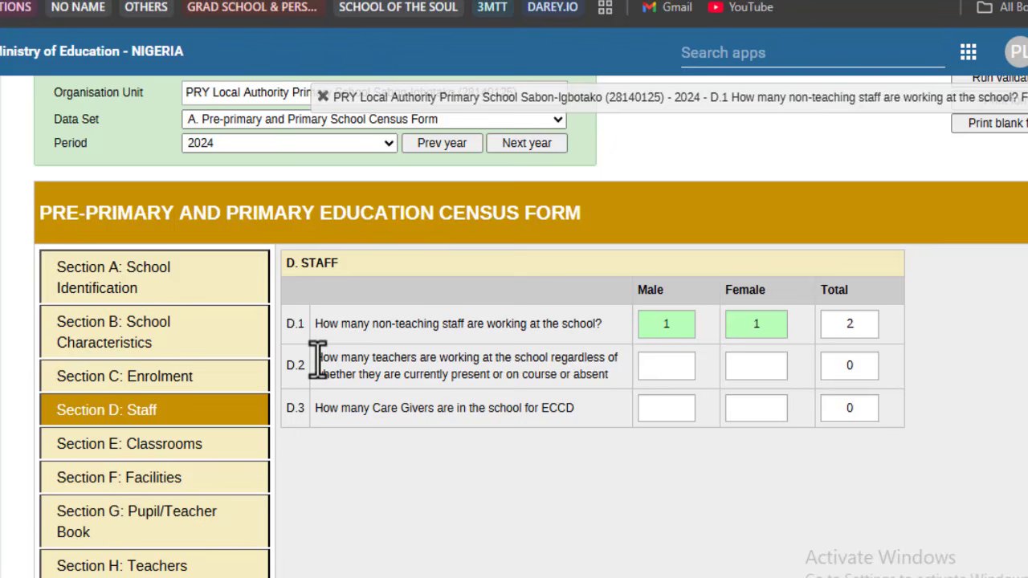
Step: Record 5 male and 6 female teachers in D.2
{"action": "left_click_drag", "start_coordinate": [318, 359], "coordinate": [615, 377]}
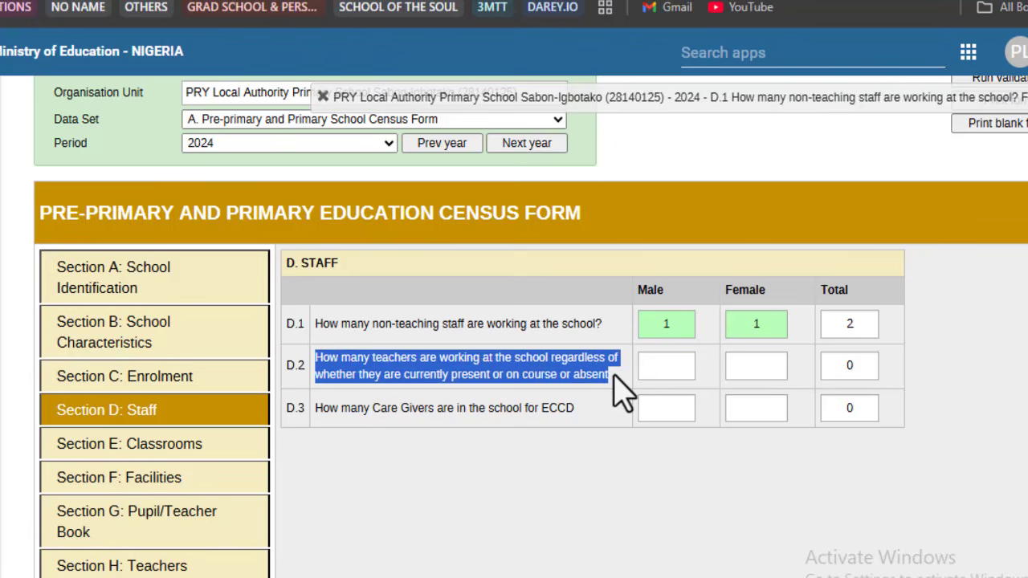
{"action": "left_click", "coordinate": [612, 374]}
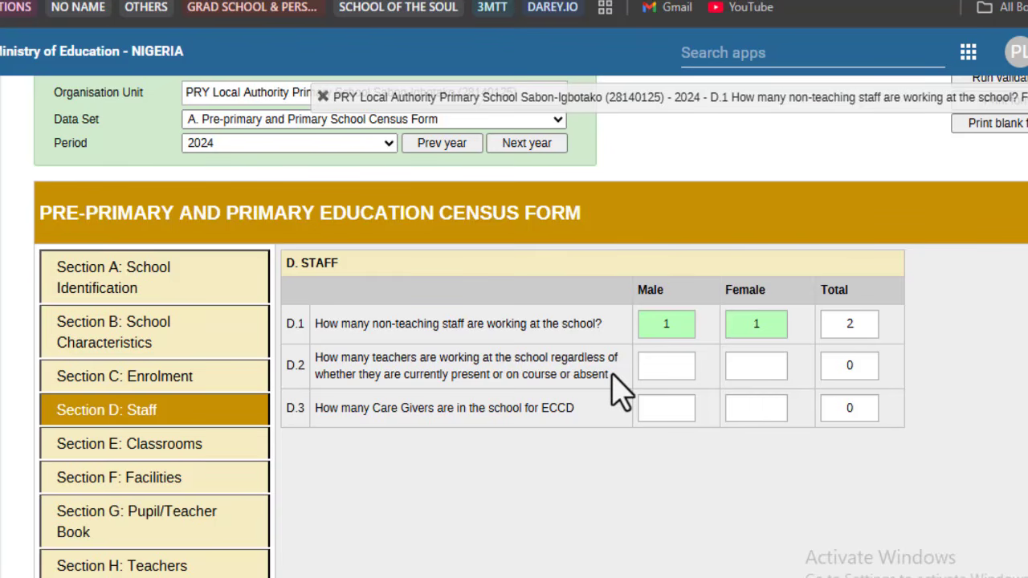
{"action": "left_click", "coordinate": [654, 365]}
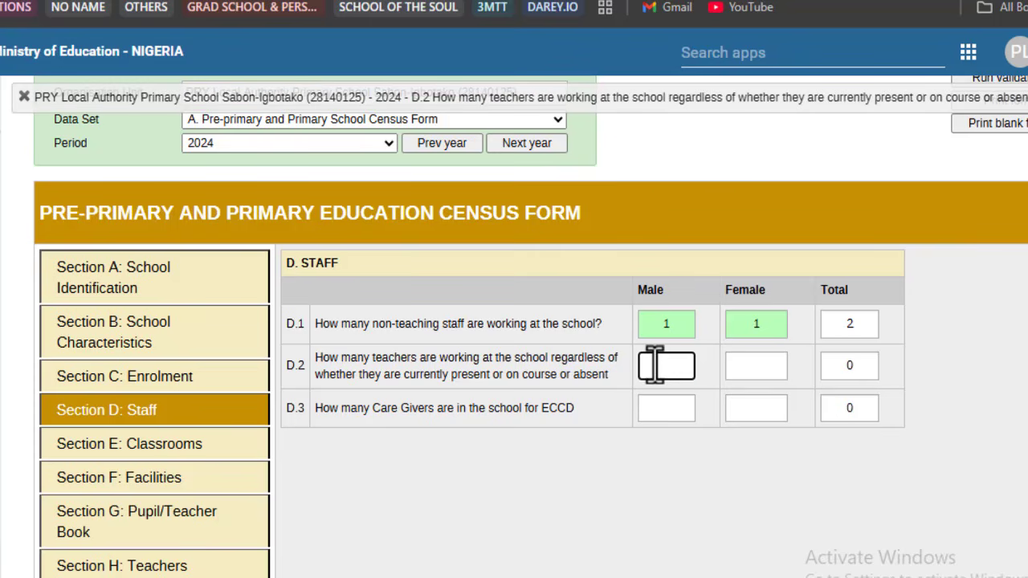
{"action": "type", "text": "5"}
{"action": "key", "text": "Tab"}
{"action": "type", "text": "6"}
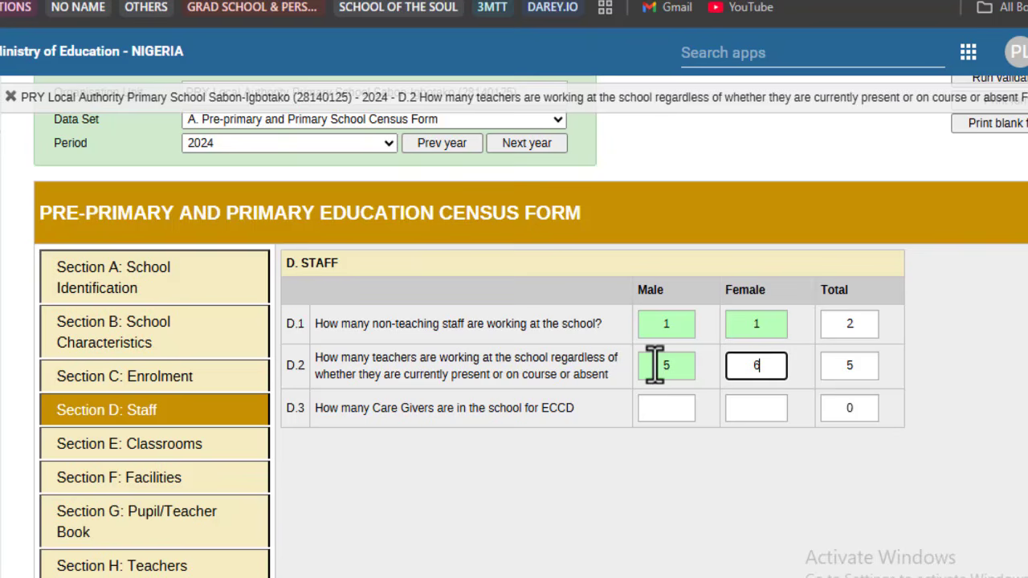
{"action": "left_click", "coordinate": [544, 465]}
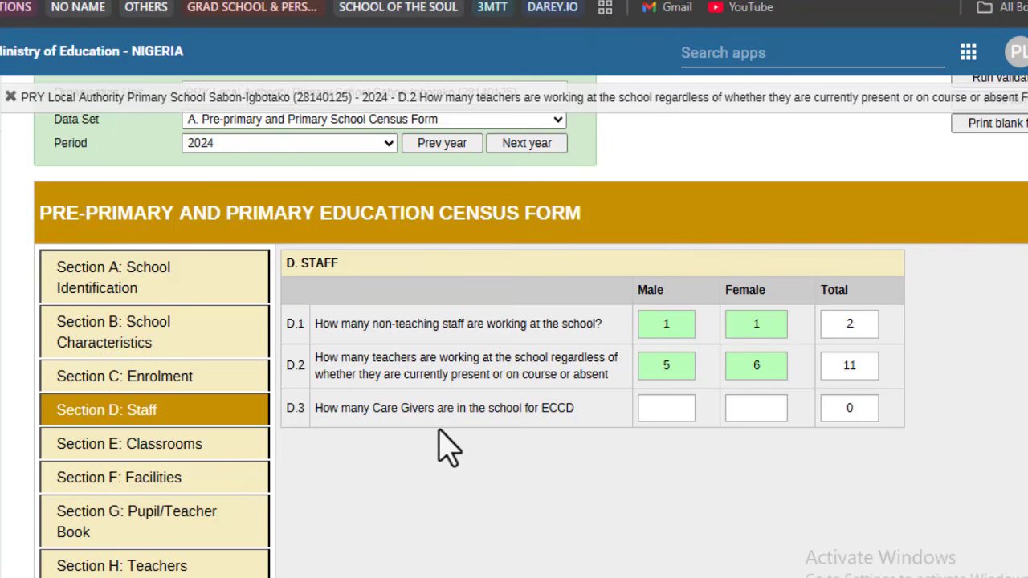
Step: Record one male care giver in D.3, then go to Section E: Classrooms
{"action": "left_click", "coordinate": [669, 409]}
{"action": "type", "text": "1"}
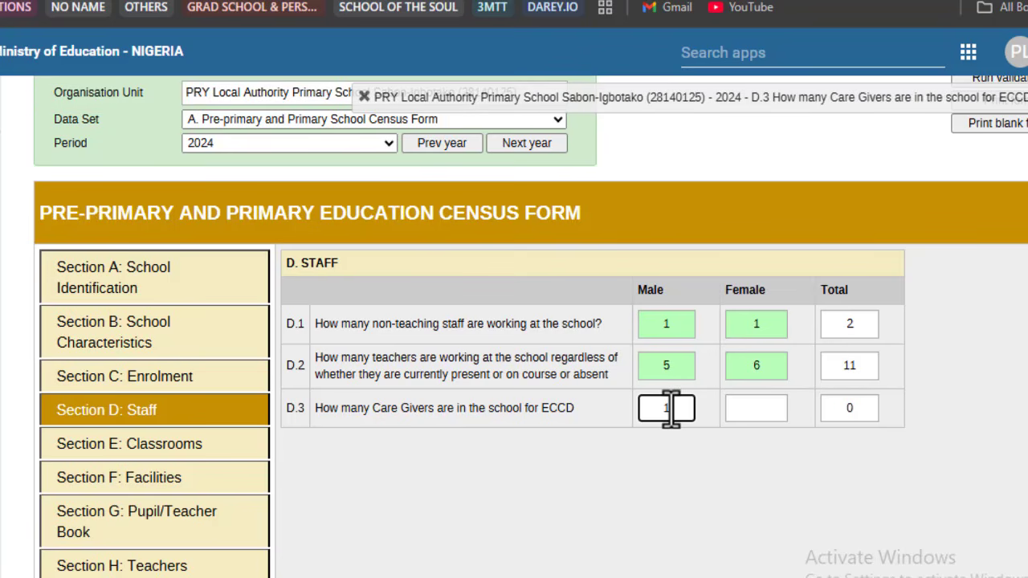
{"action": "left_click", "coordinate": [720, 455]}
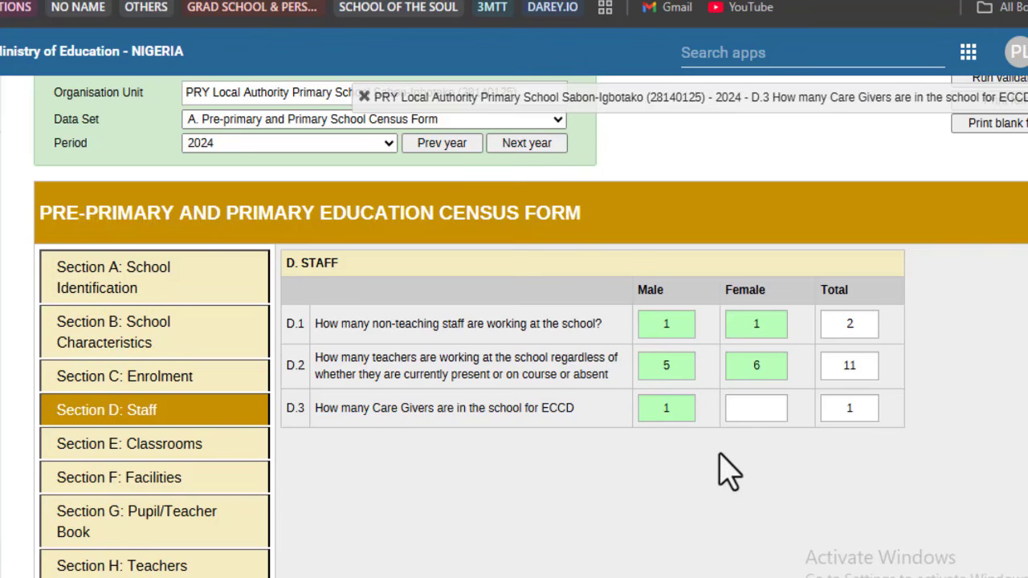
{"action": "left_click", "coordinate": [193, 451]}
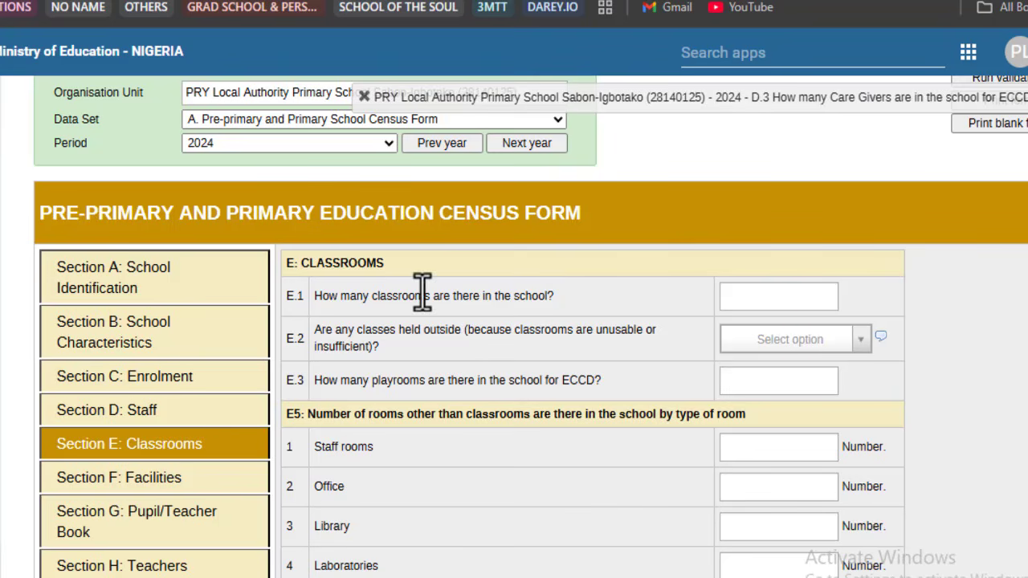
{"action": "left_click_drag", "start_coordinate": [315, 299], "coordinate": [575, 293]}
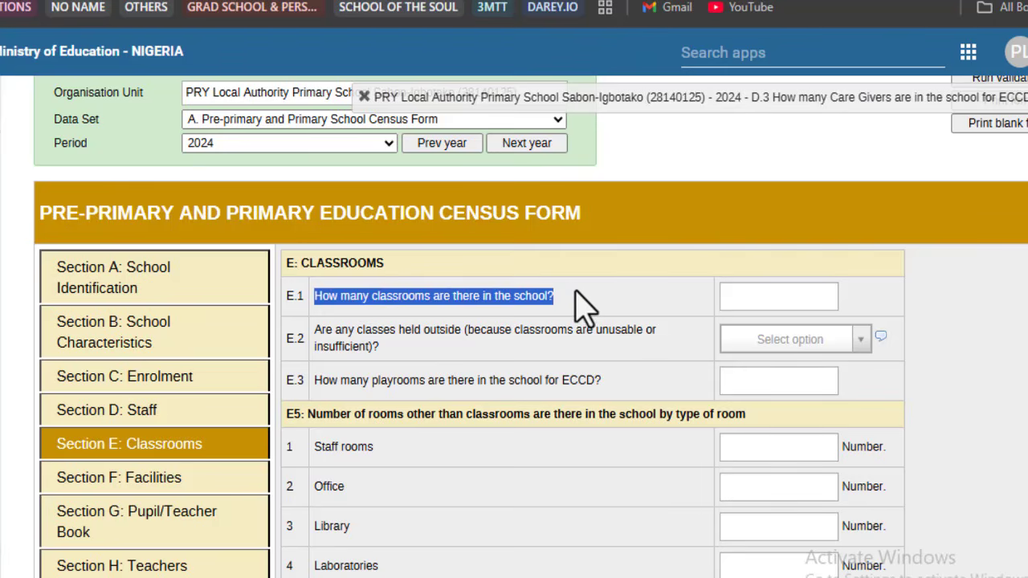
{"action": "left_click", "coordinate": [585, 298]}
{"action": "left_click", "coordinate": [785, 301]}
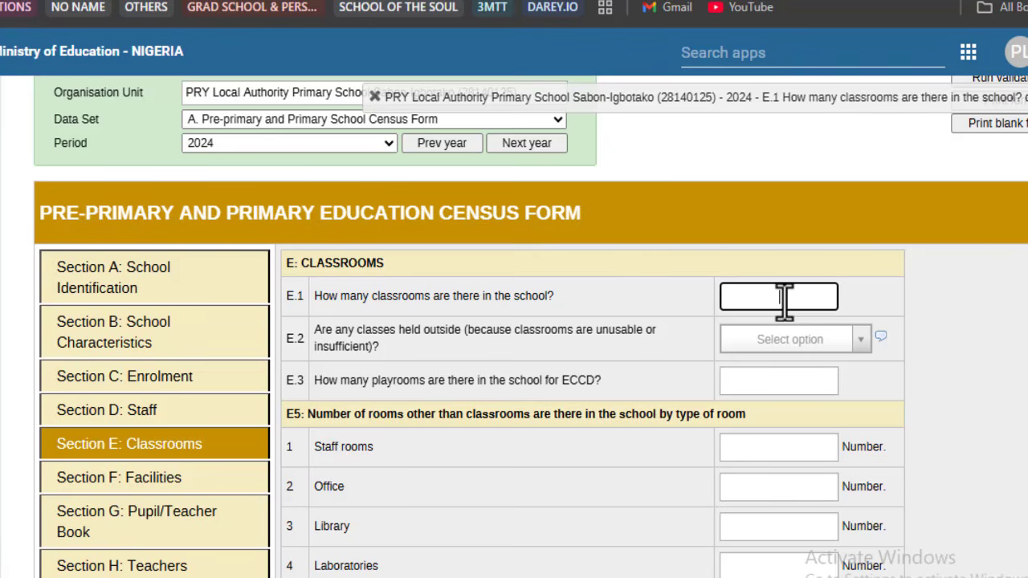
Step: Enter 8 as the number of classrooms in E.1, correcting the mistyped 12
{"action": "type", "text": "12"}
{"action": "key", "text": "BackSpace"}
{"action": "key", "text": "BackSpace"}
{"action": "type", "text": "8"}
{"action": "left_click", "coordinate": [471, 361]}
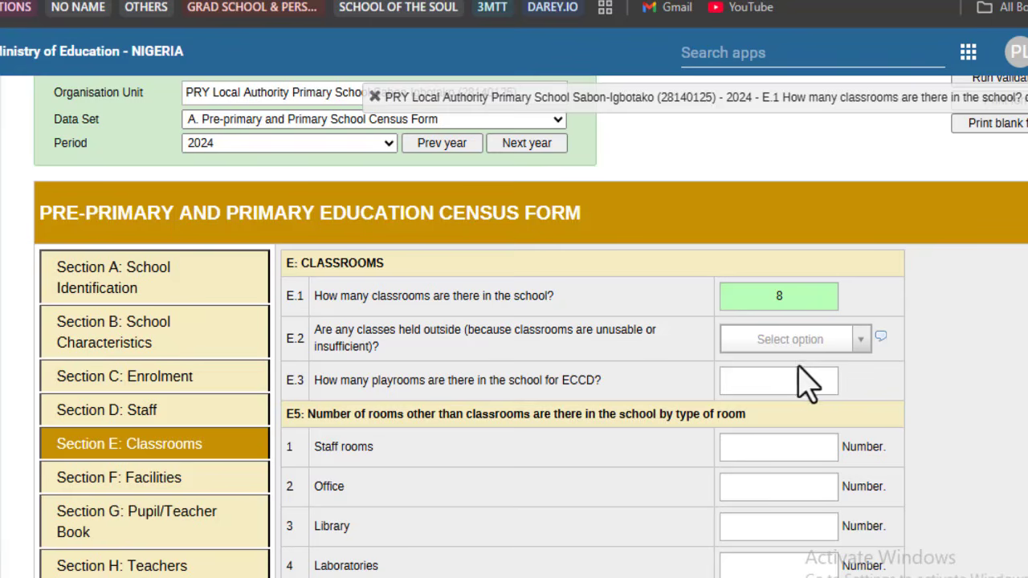
Step: Answer No for classes held outside and record 1 ECCD playroom
{"action": "left_click", "coordinate": [831, 339]}
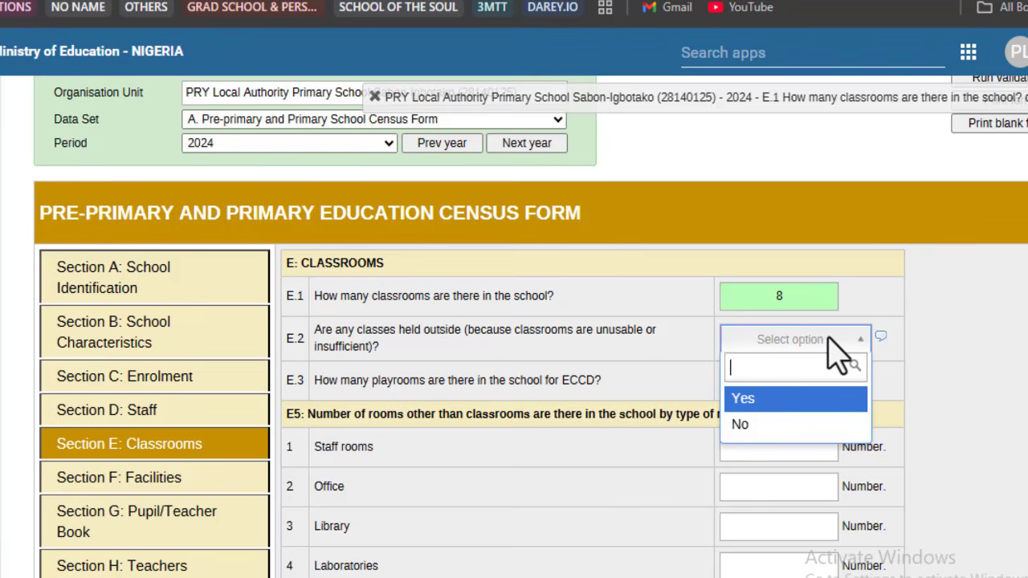
{"action": "left_click", "coordinate": [808, 448]}
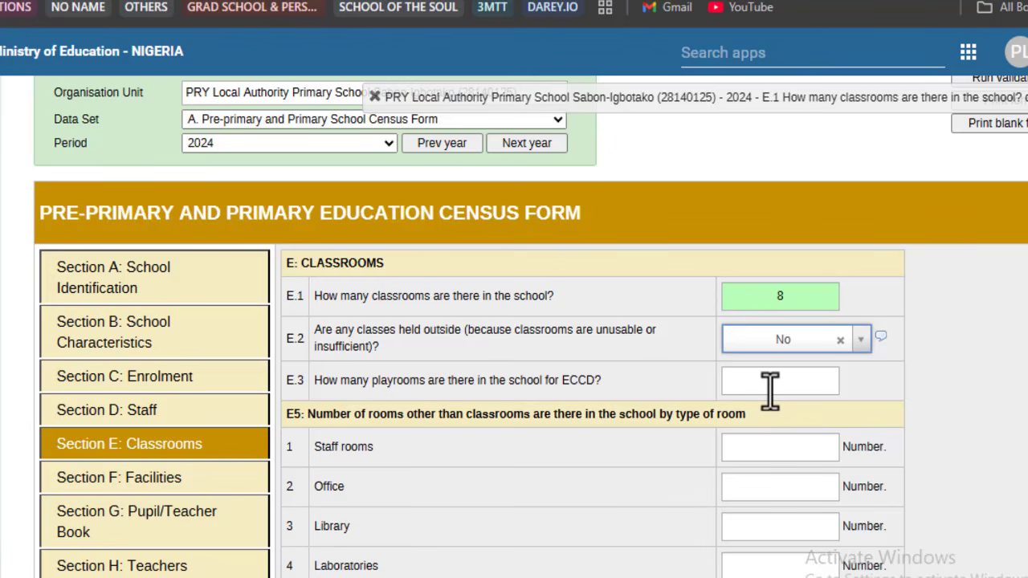
{"action": "left_click", "coordinate": [769, 389]}
{"action": "type", "text": "1"}
{"action": "left_click", "coordinate": [673, 455]}
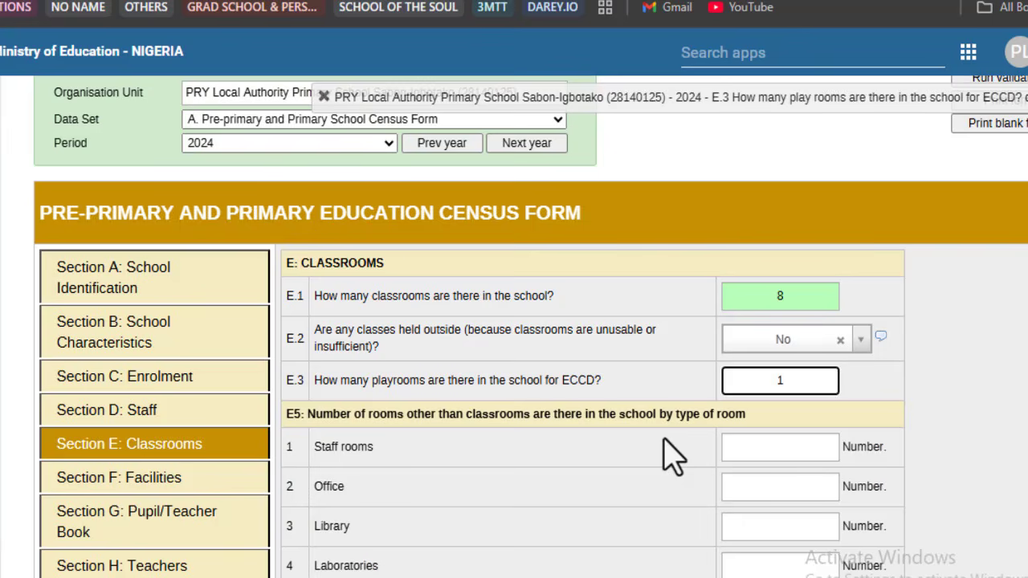
{"action": "scroll", "coordinate": [673, 456], "scroll_direction": "down", "scroll_amount": 1}
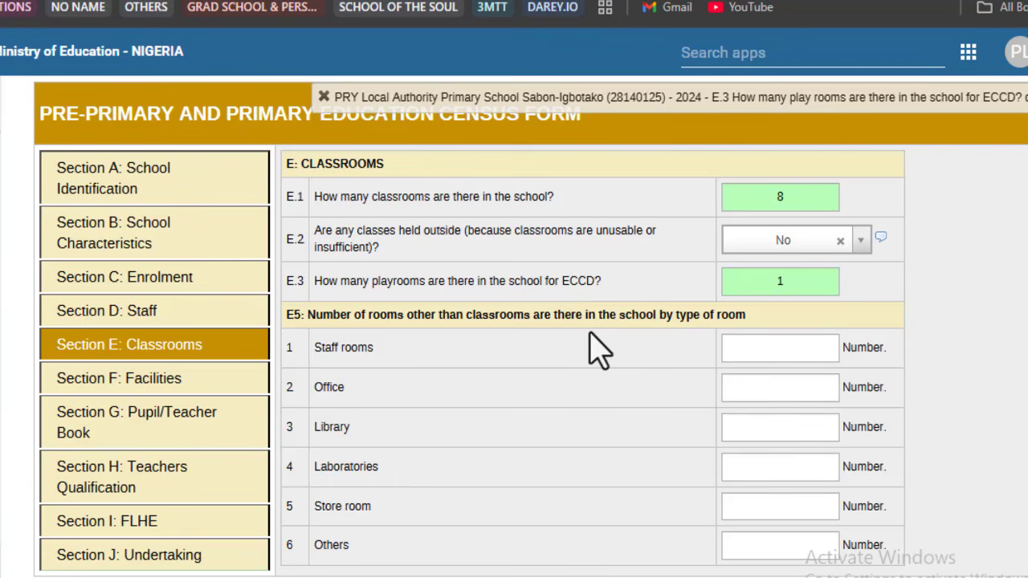
{"action": "left_click", "coordinate": [776, 354]}
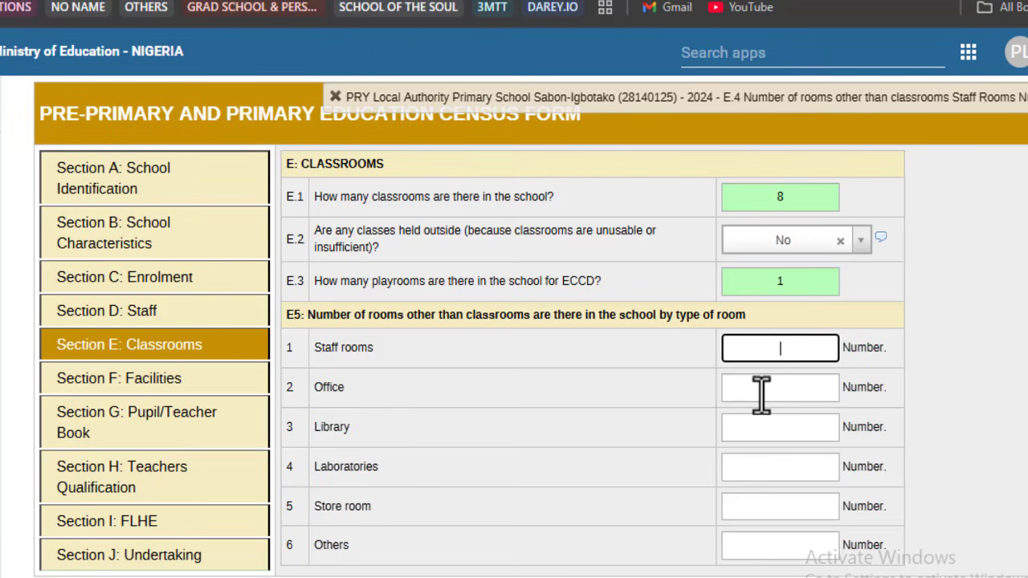
Step: Record E.5 rooms: Office 2, Library 1, Laboratories 1, Store room 1, Others 1; open Section F
{"action": "left_click", "coordinate": [761, 392]}
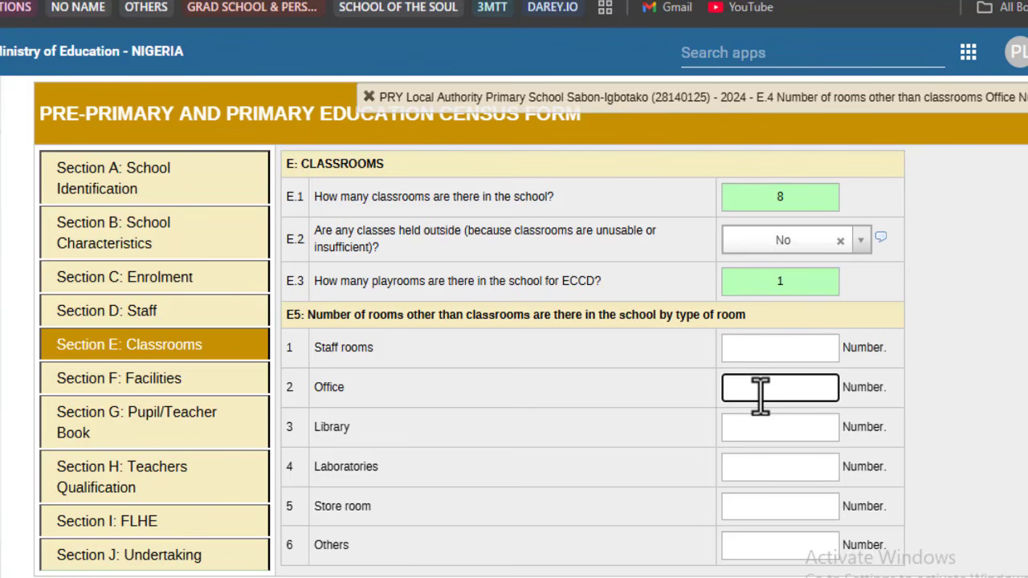
{"action": "type", "text": "2"}
{"action": "left_click", "coordinate": [780, 425]}
{"action": "type", "text": "1"}
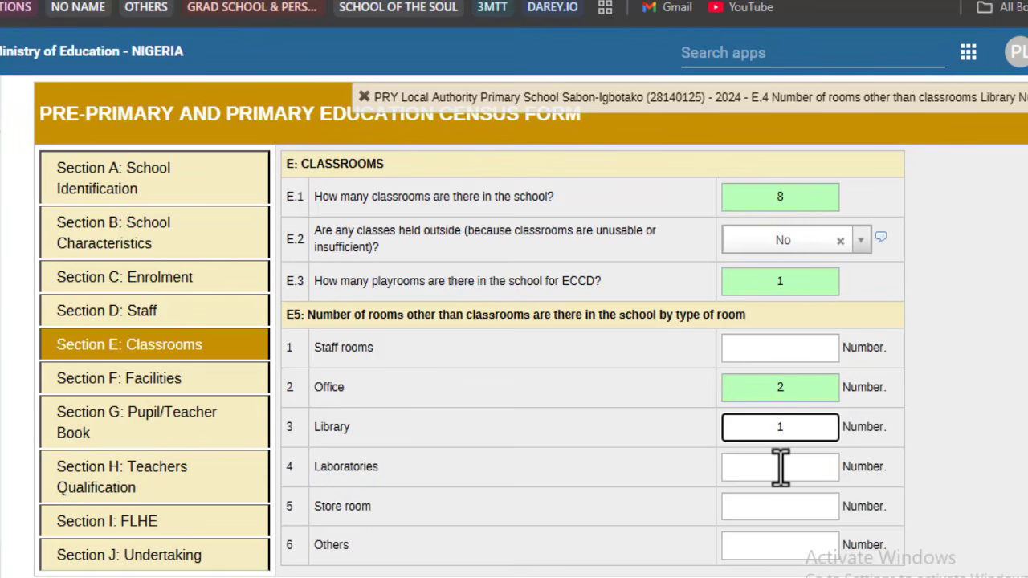
{"action": "left_click", "coordinate": [780, 467]}
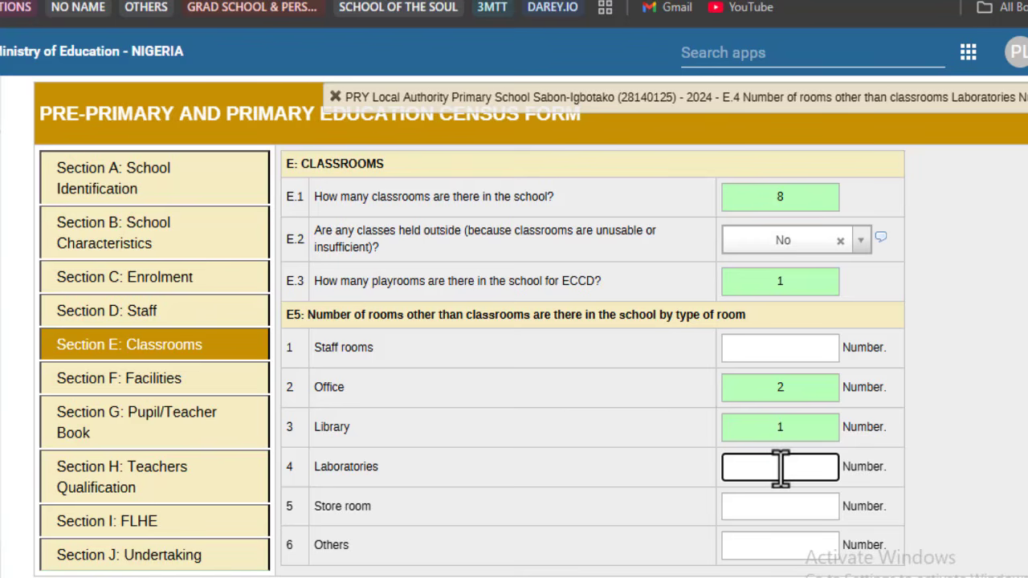
{"action": "type", "text": "1"}
{"action": "left_click", "coordinate": [771, 506]}
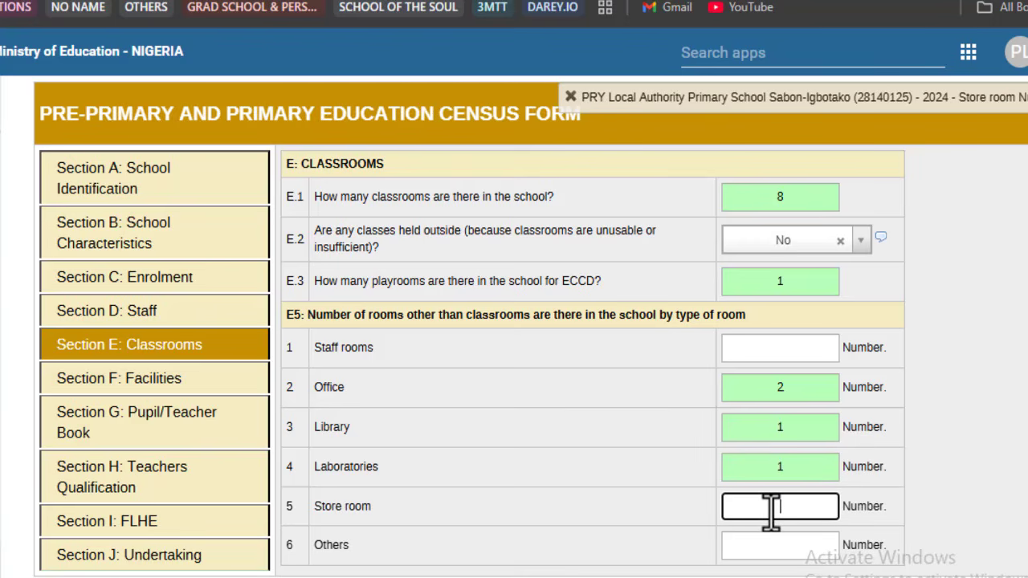
{"action": "type", "text": "1"}
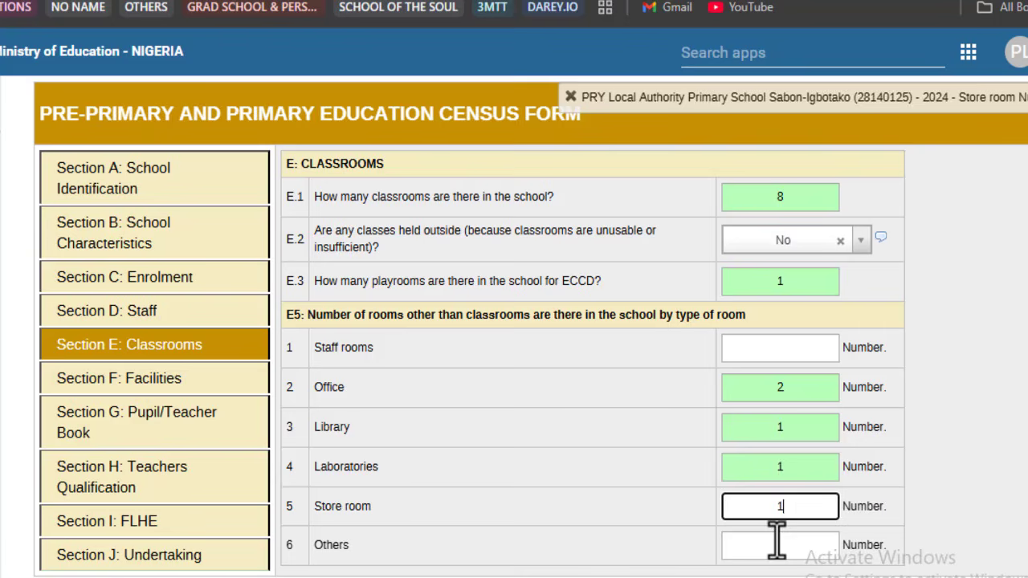
{"action": "left_click", "coordinate": [777, 540]}
{"action": "type", "text": "1"}
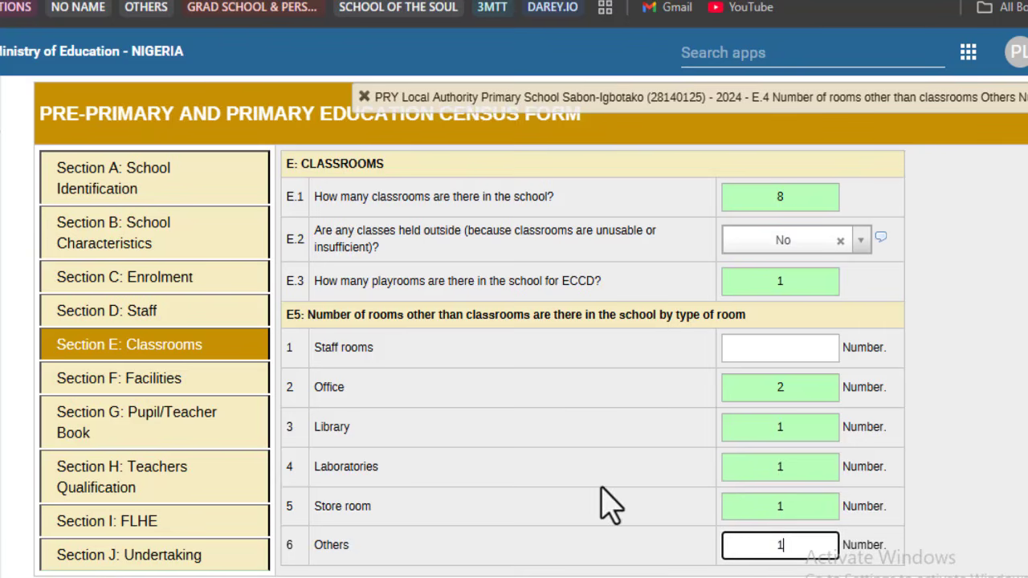
{"action": "left_click", "coordinate": [170, 392]}
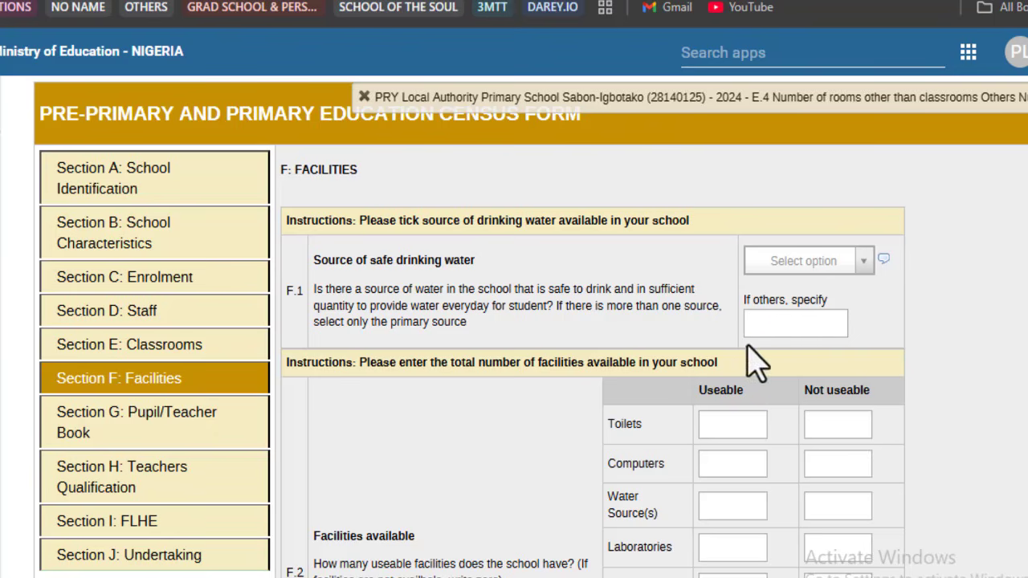
Step: Check the drinking water source options but leave that question unanswered
{"action": "left_click", "coordinate": [813, 262]}
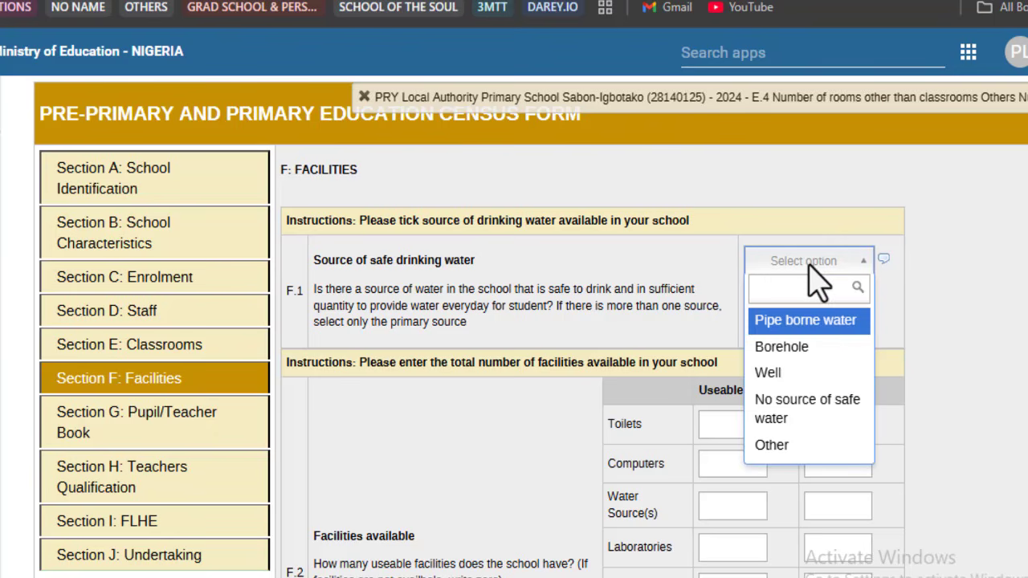
{"action": "left_click", "coordinate": [812, 263]}
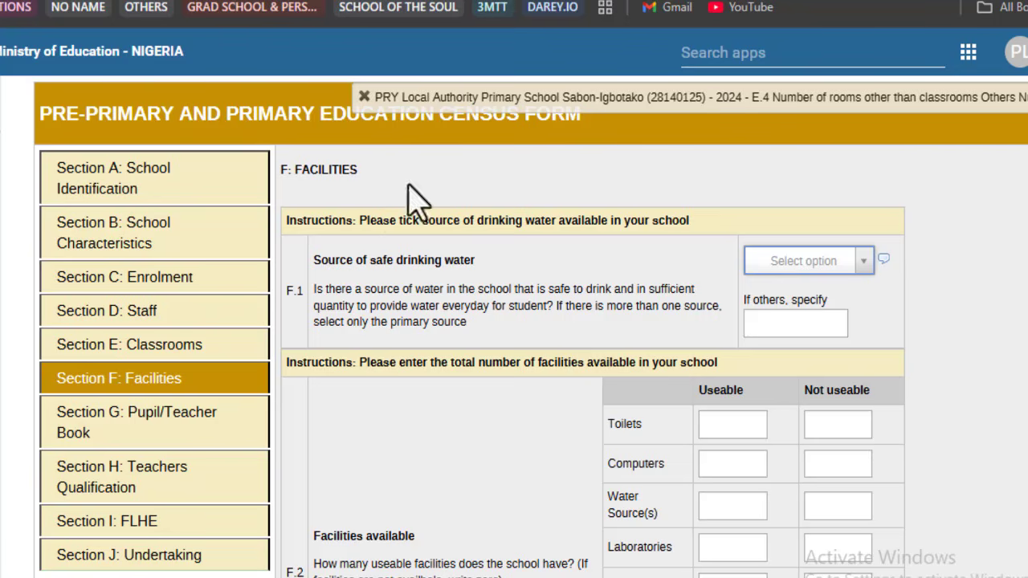
{"action": "left_click", "coordinate": [540, 44]}
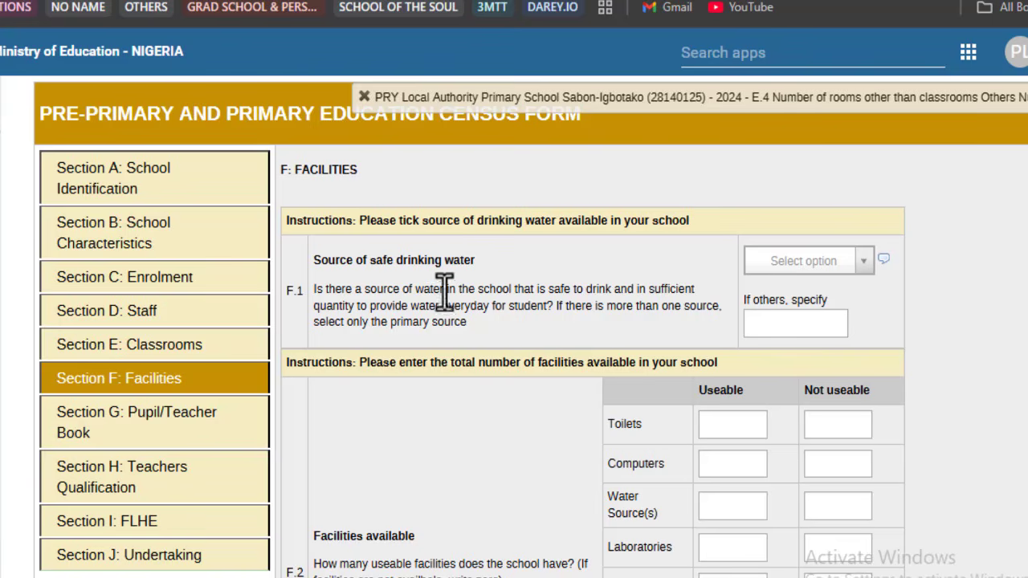
Step: Scroll through the Section F facilities questions and the empty F.2 table
{"action": "scroll", "coordinate": [426, 285], "scroll_direction": "down", "scroll_amount": 6}
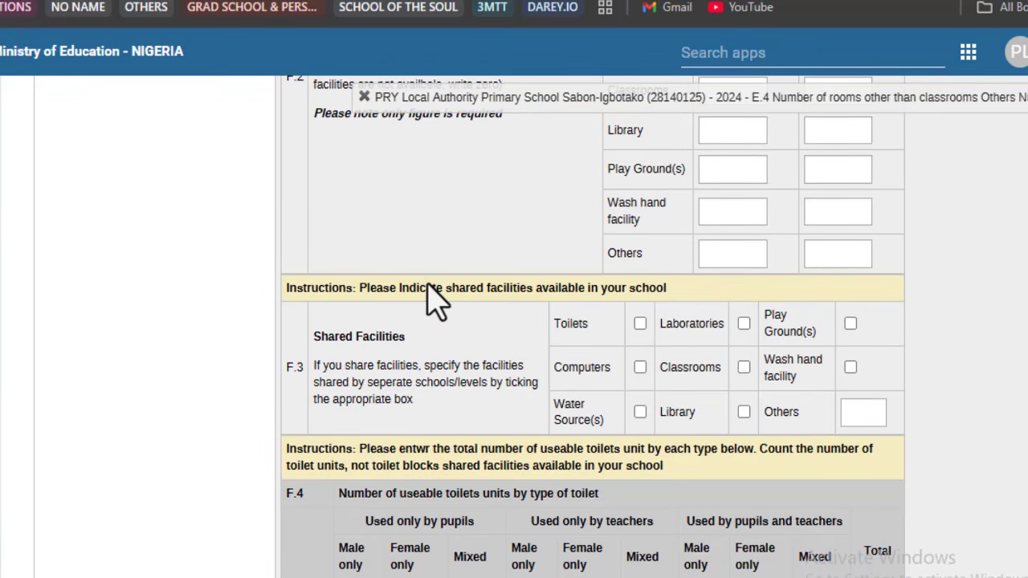
{"action": "scroll", "coordinate": [434, 301], "scroll_direction": "down", "scroll_amount": 2}
{"action": "scroll", "coordinate": [434, 301], "scroll_direction": "down", "scroll_amount": 4}
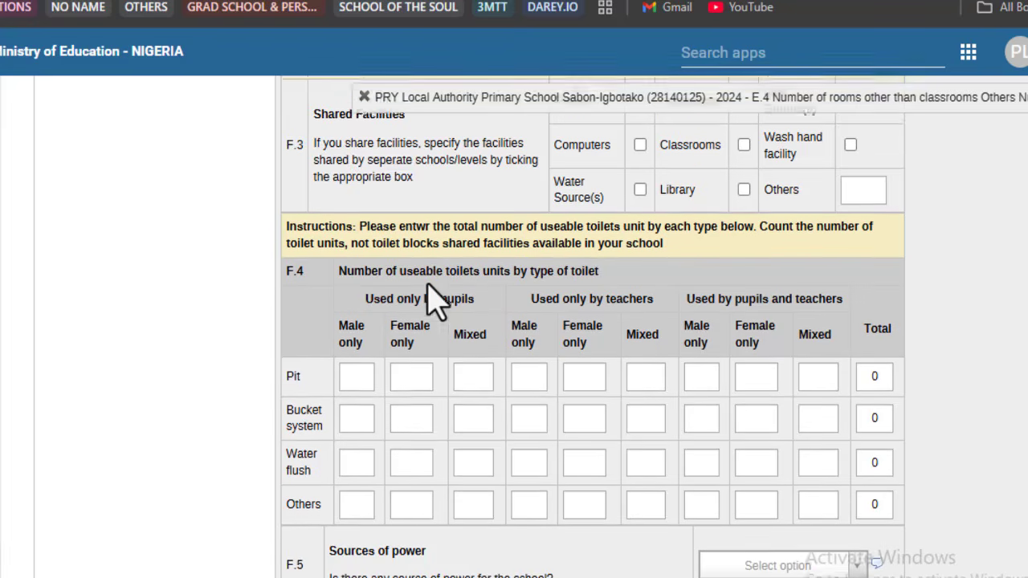
{"action": "scroll", "coordinate": [433, 301], "scroll_direction": "down", "scroll_amount": 7}
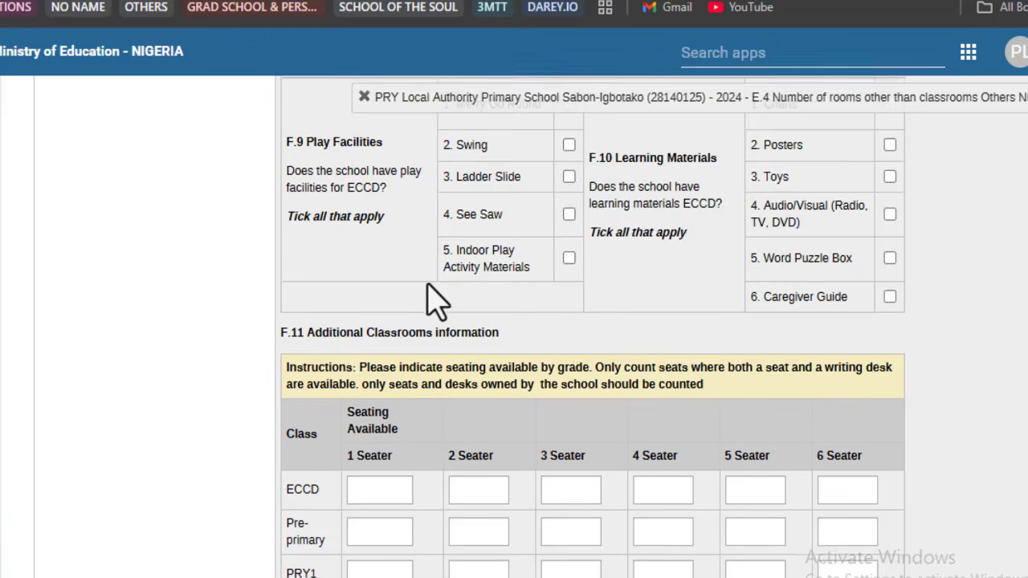
{"action": "scroll", "coordinate": [433, 302], "scroll_direction": "down", "scroll_amount": 4}
{"action": "scroll", "coordinate": [434, 301], "scroll_direction": "up", "scroll_amount": 18}
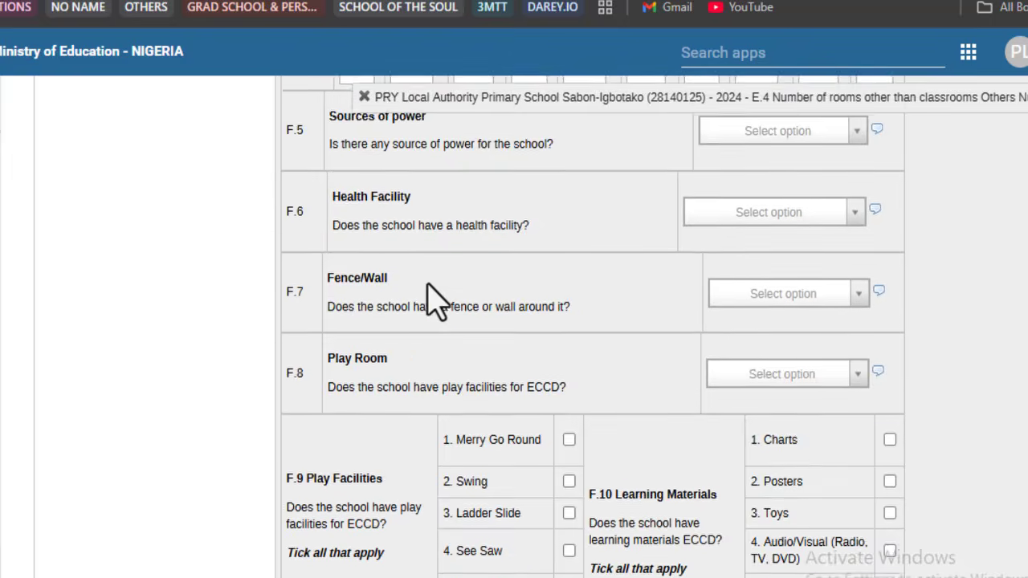
{"action": "scroll", "coordinate": [434, 301], "scroll_direction": "up", "scroll_amount": 7}
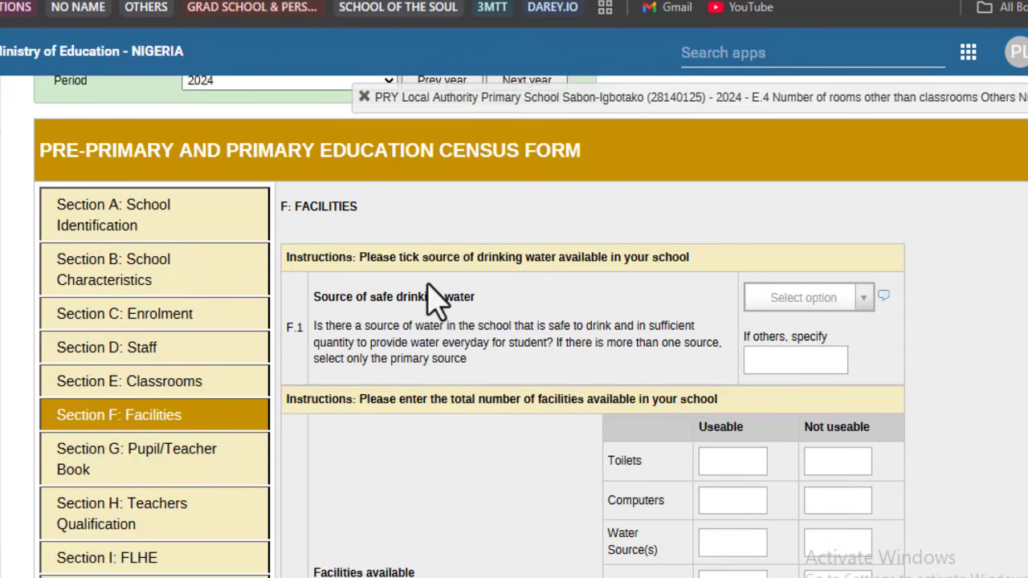
{"action": "scroll", "coordinate": [434, 301], "scroll_direction": "down", "scroll_amount": 2}
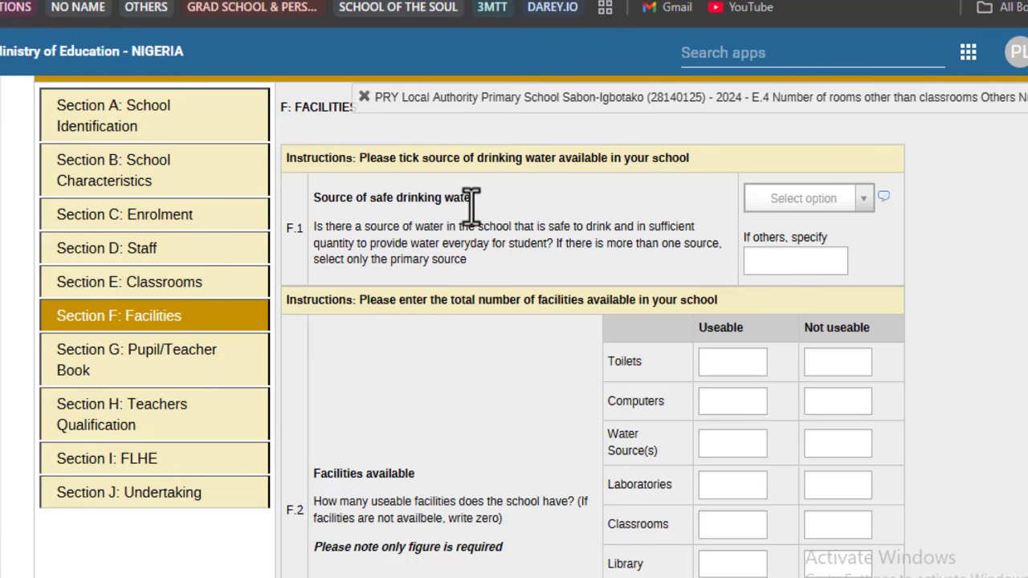
{"action": "scroll", "coordinate": [498, 228], "scroll_direction": "down", "scroll_amount": 1}
{"action": "scroll", "coordinate": [471, 332], "scroll_direction": "down", "scroll_amount": 5}
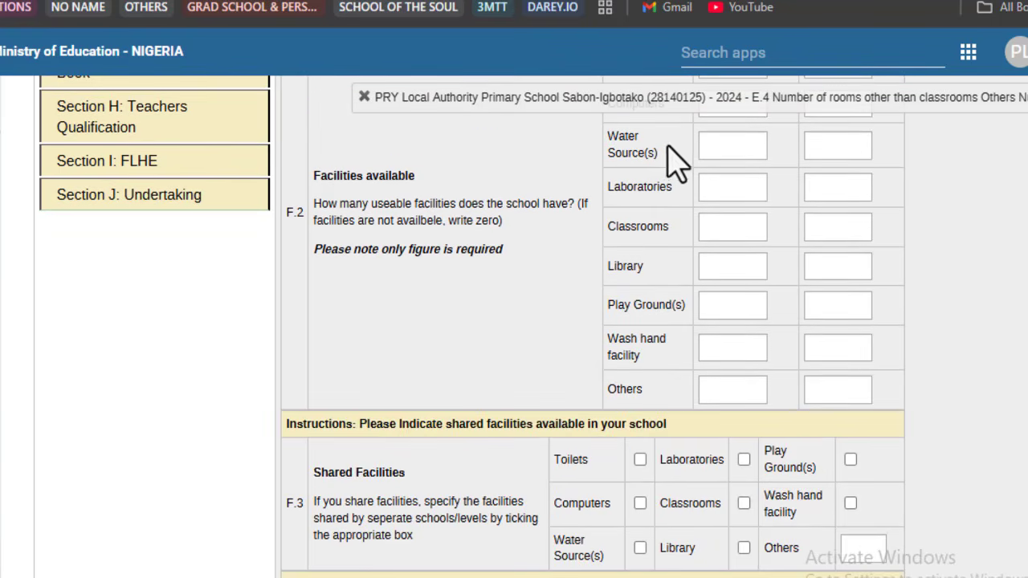
{"action": "scroll", "coordinate": [691, 241], "scroll_direction": "up", "scroll_amount": 2}
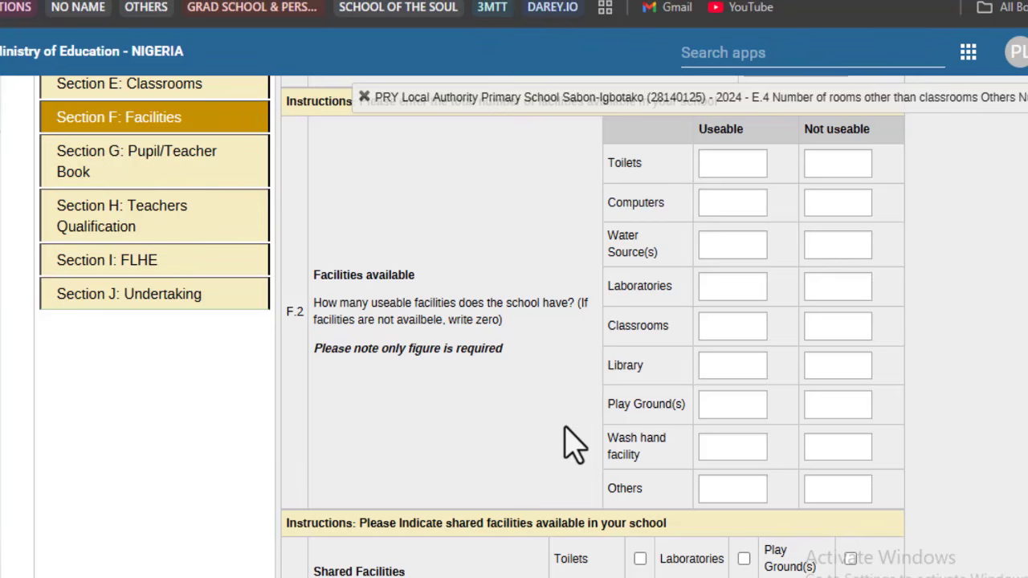
{"action": "scroll", "coordinate": [574, 443], "scroll_direction": "down", "scroll_amount": 6}
{"action": "scroll", "coordinate": [574, 443], "scroll_direction": "down", "scroll_amount": 3}
{"action": "scroll", "coordinate": [570, 441], "scroll_direction": "up", "scroll_amount": 4}
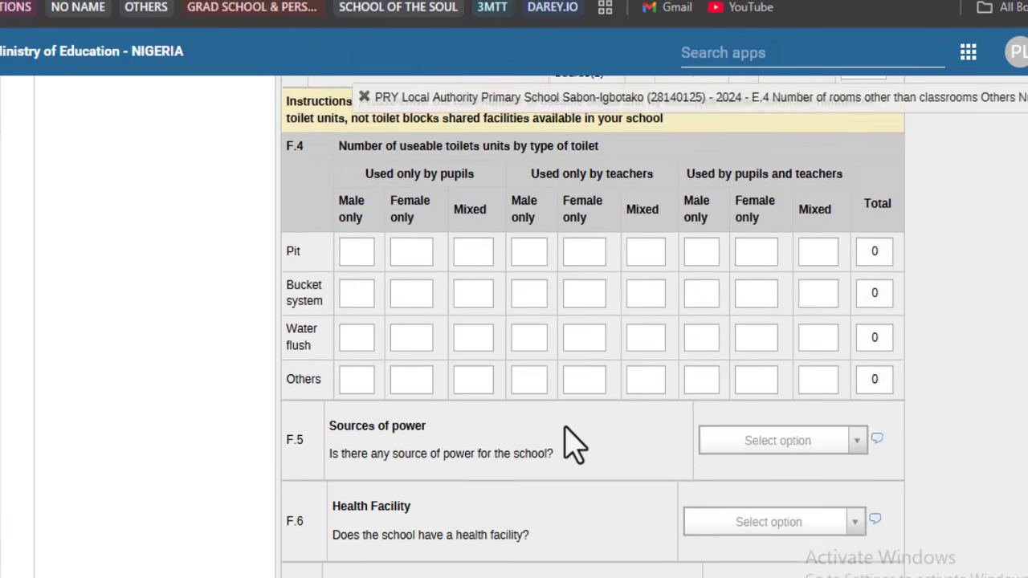
{"action": "scroll", "coordinate": [573, 442], "scroll_direction": "up", "scroll_amount": 4}
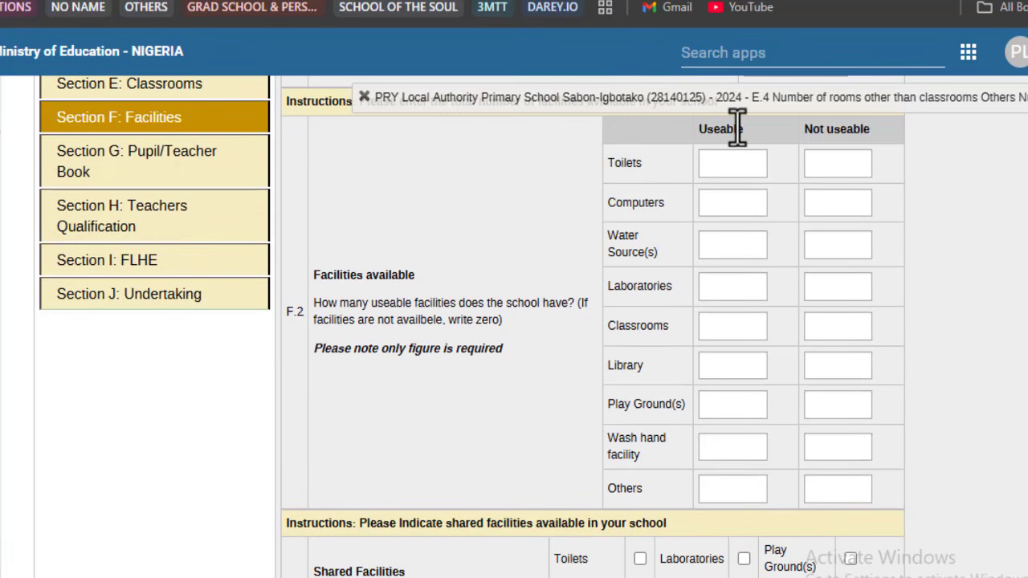
{"action": "left_click_drag", "start_coordinate": [608, 327], "coordinate": [677, 345]}
{"action": "left_click", "coordinate": [657, 325]}
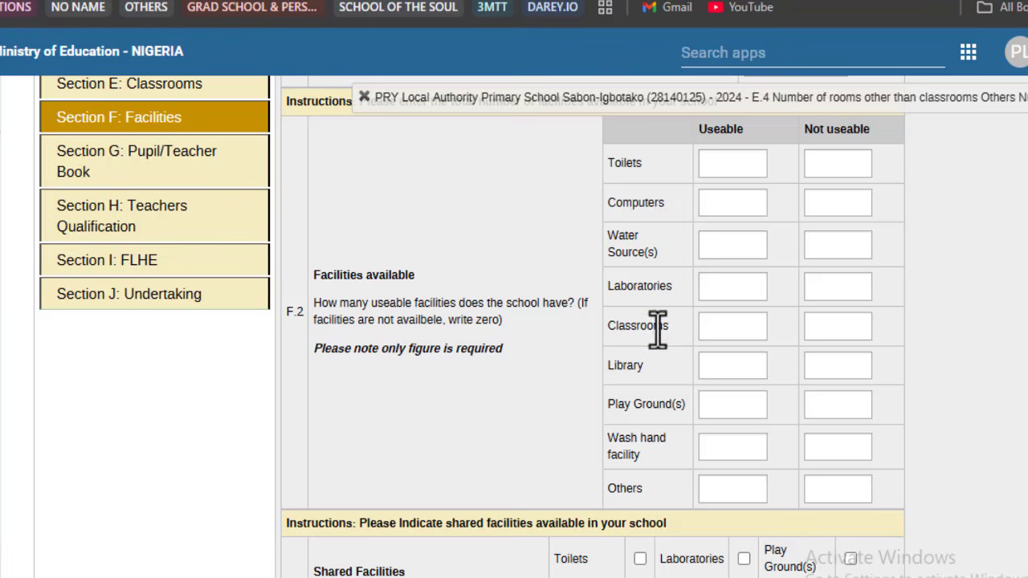
{"action": "left_click", "coordinate": [229, 90]}
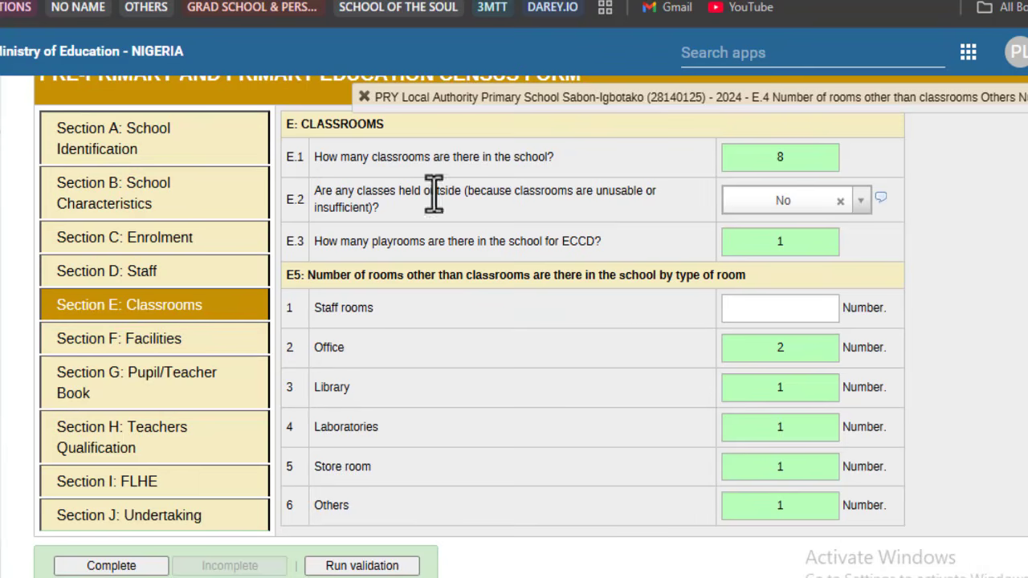
{"action": "left_click", "coordinate": [198, 340]}
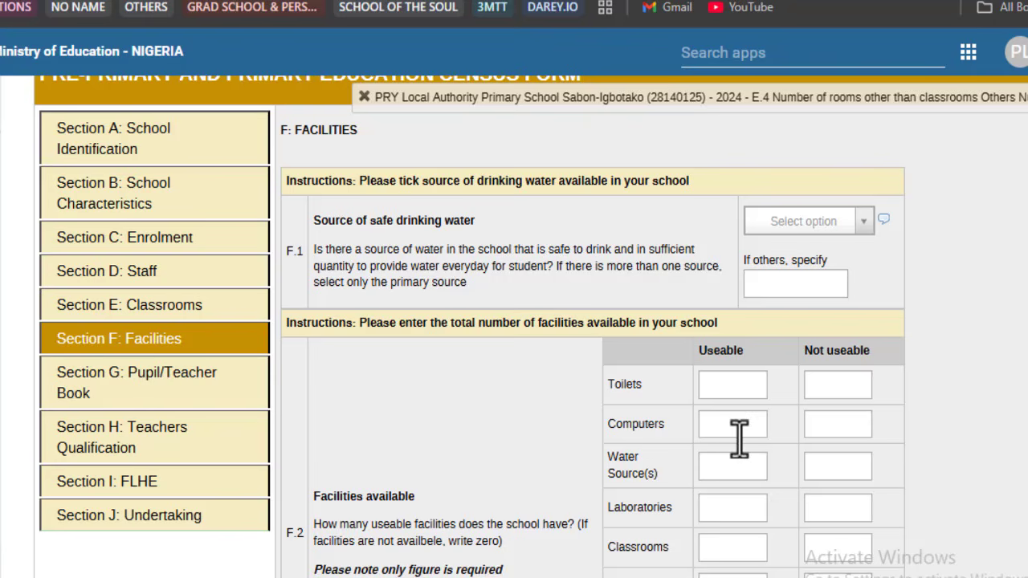
{"action": "scroll", "coordinate": [739, 544], "scroll_direction": "down", "scroll_amount": 2}
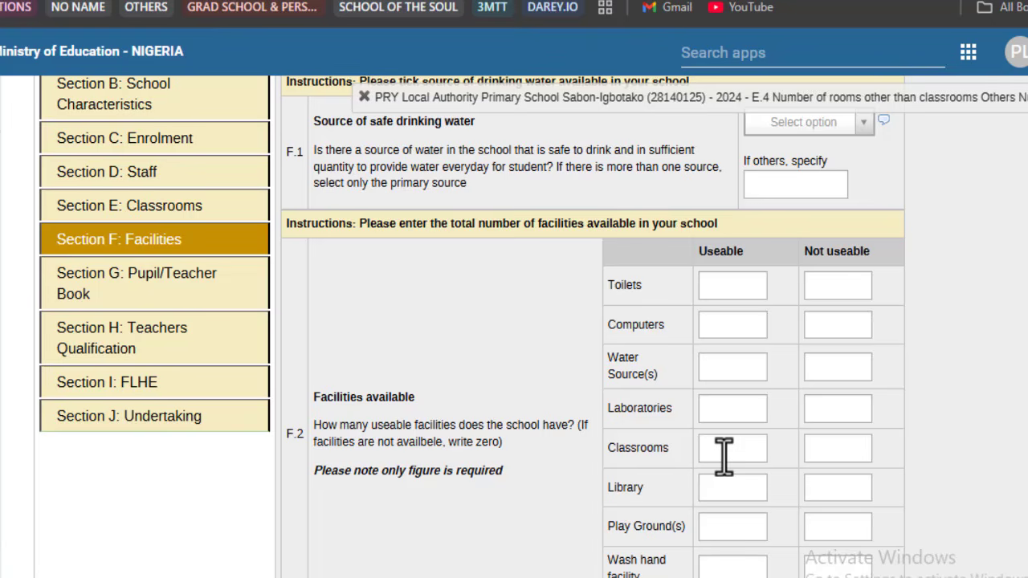
Step: Record 7 useable and 1 not useable classroom in the F.2 Classrooms row
{"action": "left_click", "coordinate": [724, 457]}
{"action": "type", "text": "7"}
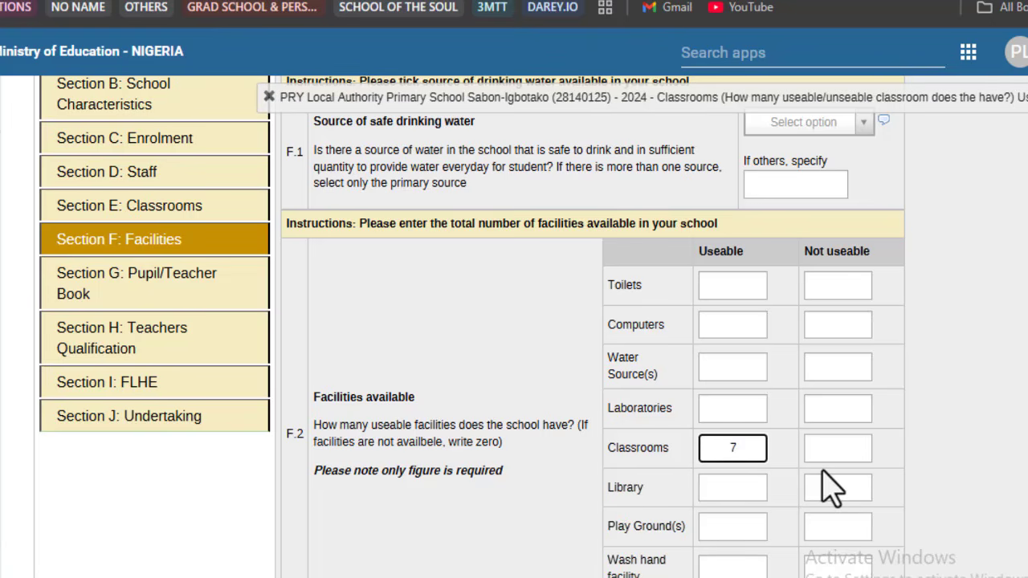
{"action": "left_click", "coordinate": [830, 450]}
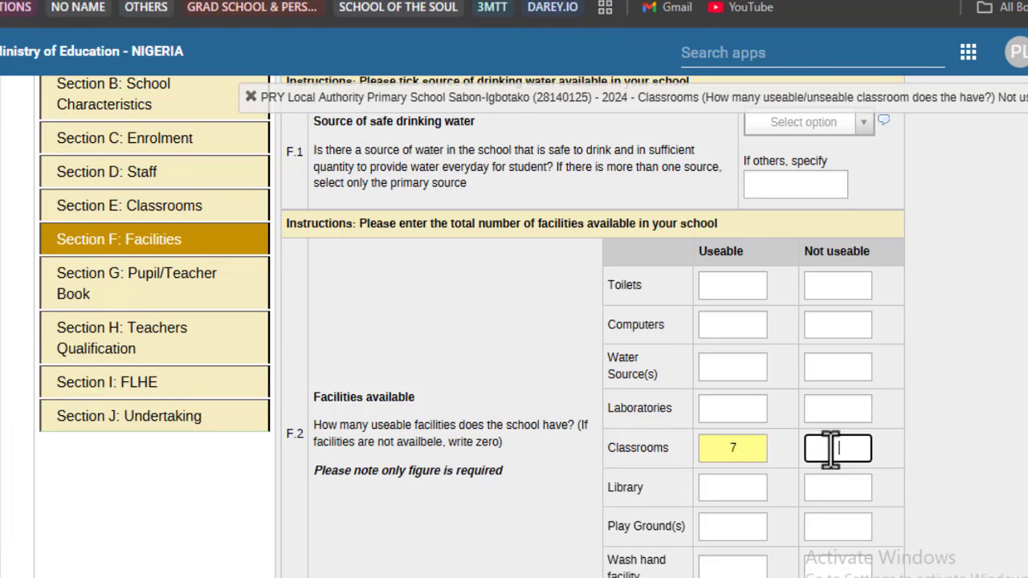
{"action": "type", "text": "1"}
{"action": "left_click", "coordinate": [789, 479]}
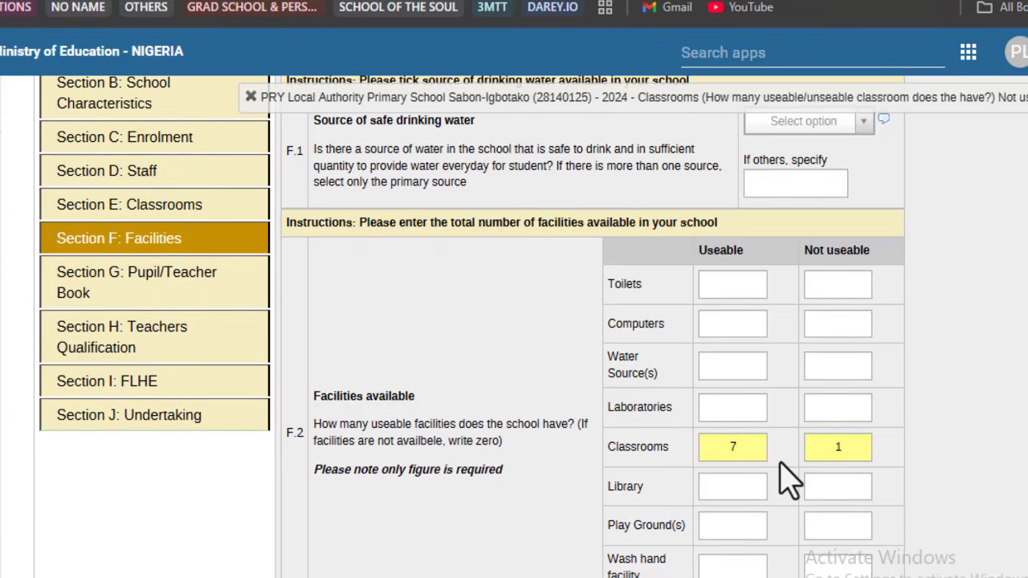
Step: Review the facilities table, then go to Section G: Pupil/Teacher Book
{"action": "scroll", "coordinate": [788, 478], "scroll_direction": "down", "scroll_amount": 4}
{"action": "scroll", "coordinate": [789, 479], "scroll_direction": "down", "scroll_amount": 5}
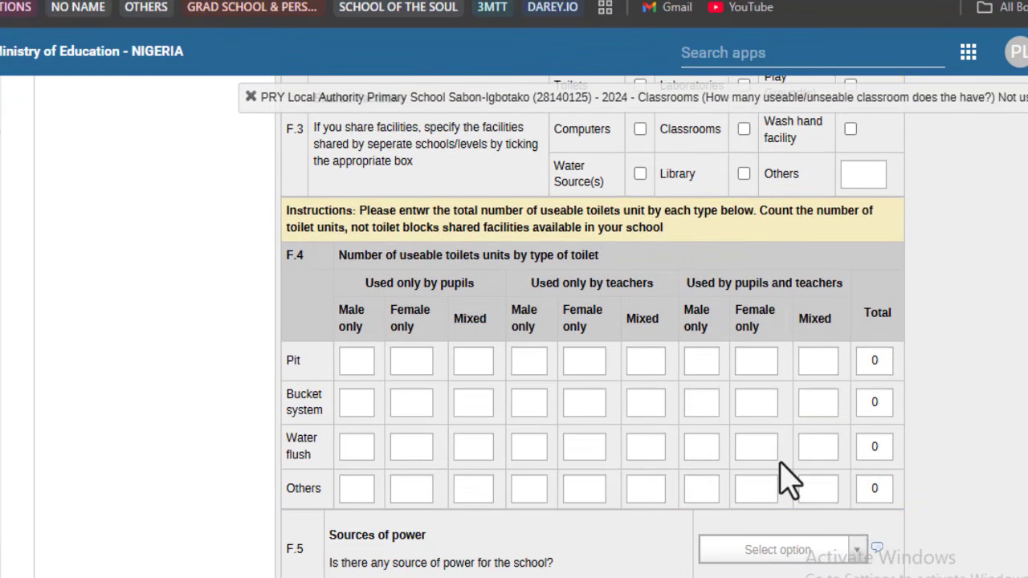
{"action": "scroll", "coordinate": [789, 478], "scroll_direction": "up", "scroll_amount": 12}
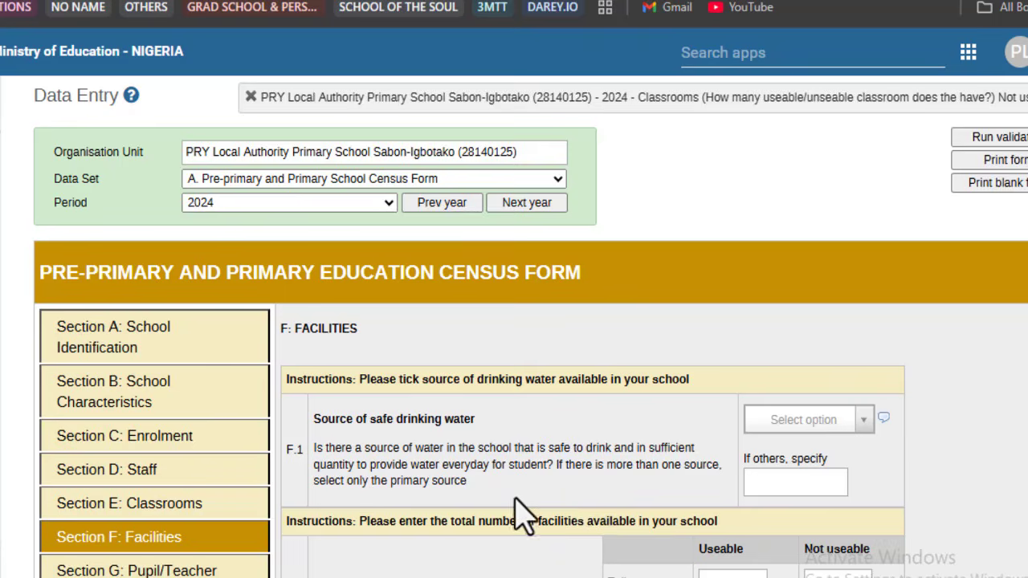
{"action": "scroll", "coordinate": [245, 493], "scroll_direction": "down", "scroll_amount": 2}
{"action": "left_click", "coordinate": [173, 384]}
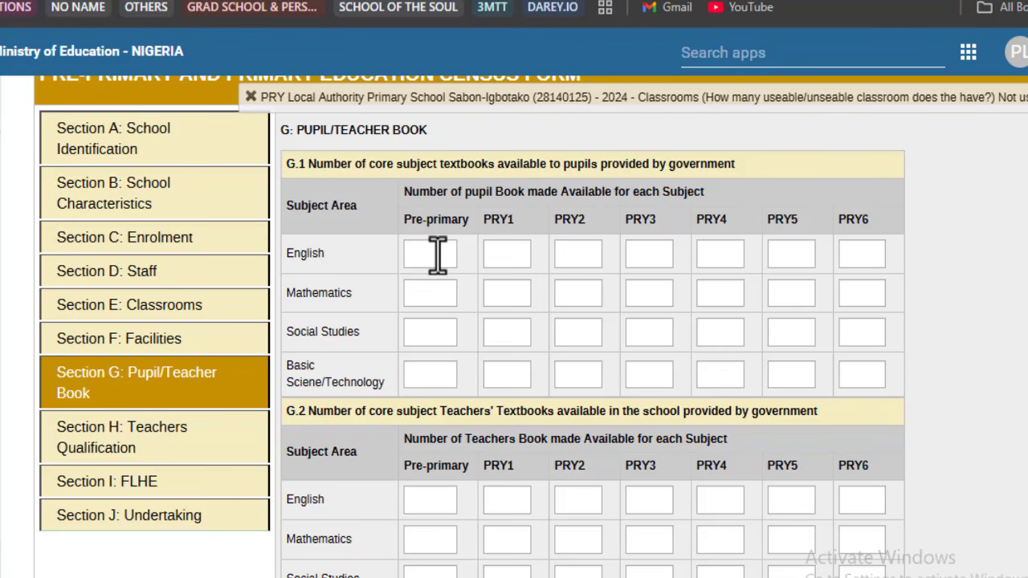
Step: Scroll down through the empty G.2 textbook and G.3 Care Giver manual tables
{"action": "scroll", "coordinate": [438, 255], "scroll_direction": "down", "scroll_amount": 2}
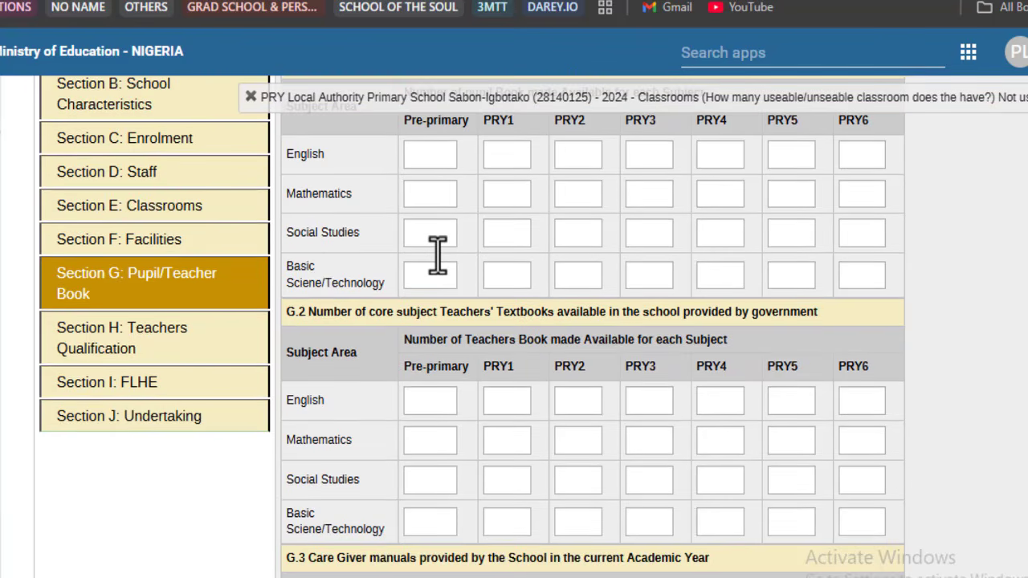
{"action": "scroll", "coordinate": [438, 256], "scroll_direction": "down", "scroll_amount": 4}
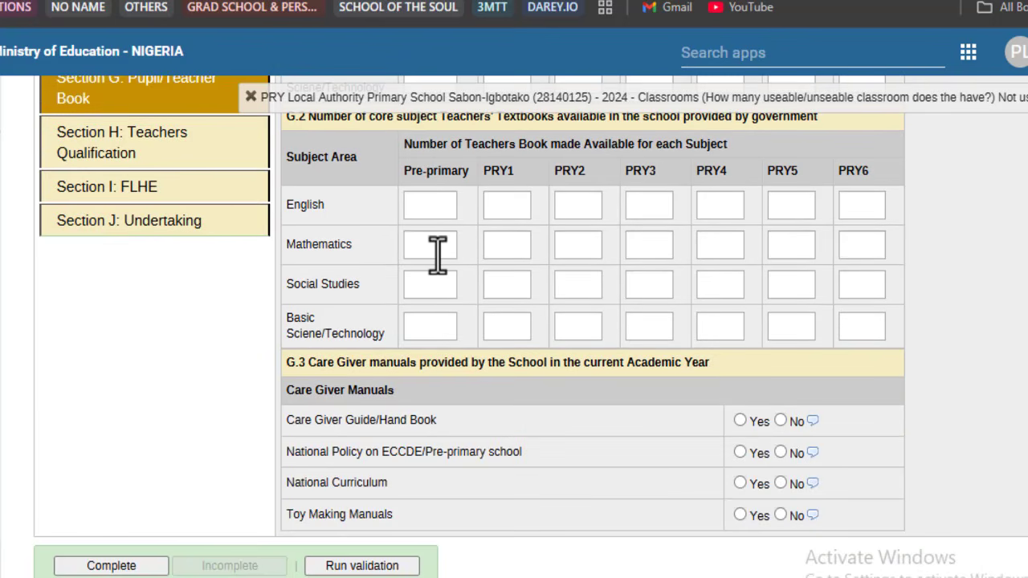
Step: Open Section H: Teachers Qualification and review its blank highest-qualification table
{"action": "scroll", "coordinate": [259, 281], "scroll_direction": "up", "scroll_amount": 5}
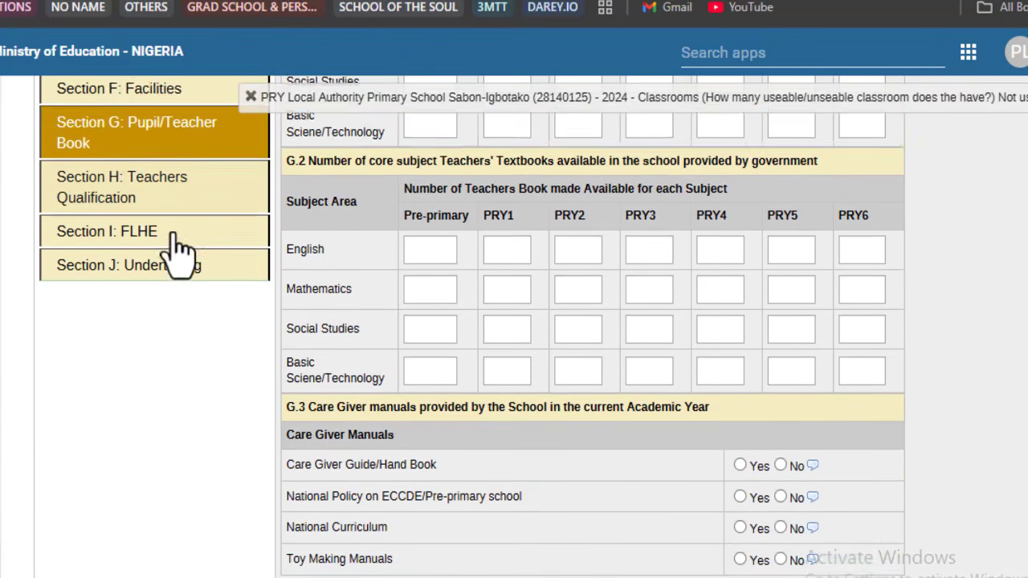
{"action": "left_click", "coordinate": [182, 451]}
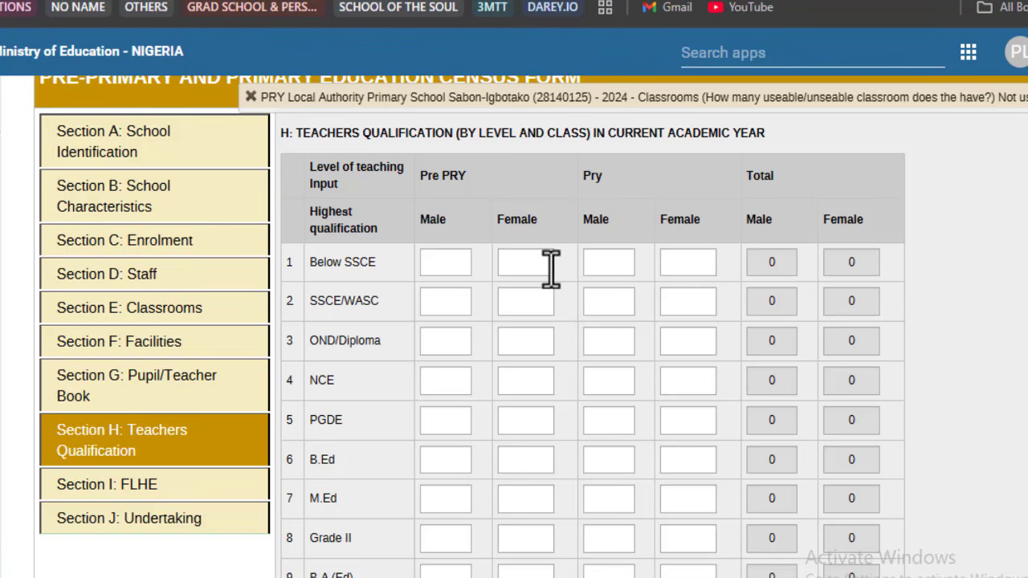
{"action": "scroll", "coordinate": [514, 257], "scroll_direction": "down", "scroll_amount": 2}
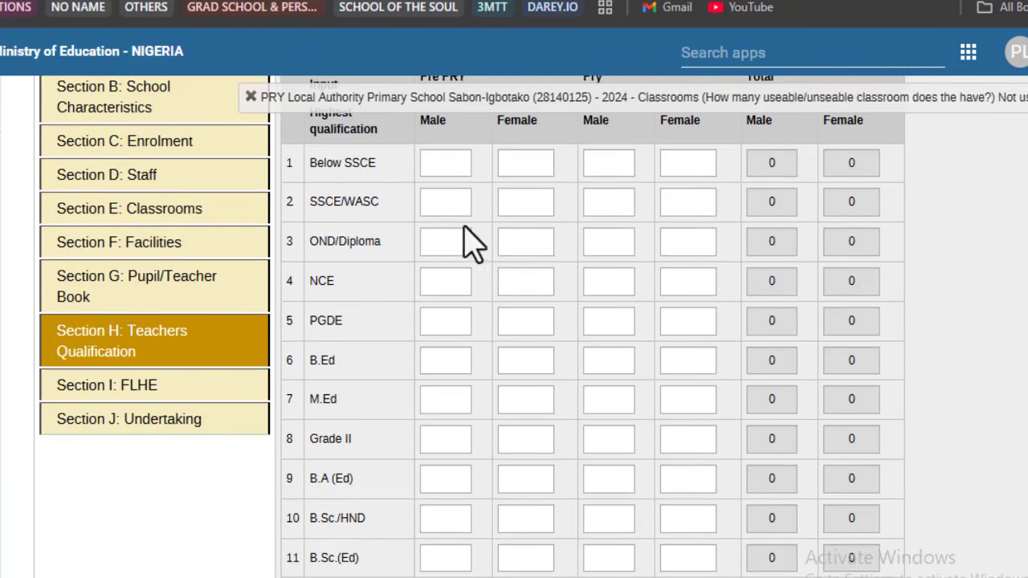
{"action": "scroll", "coordinate": [430, 184], "scroll_direction": "up", "scroll_amount": 2}
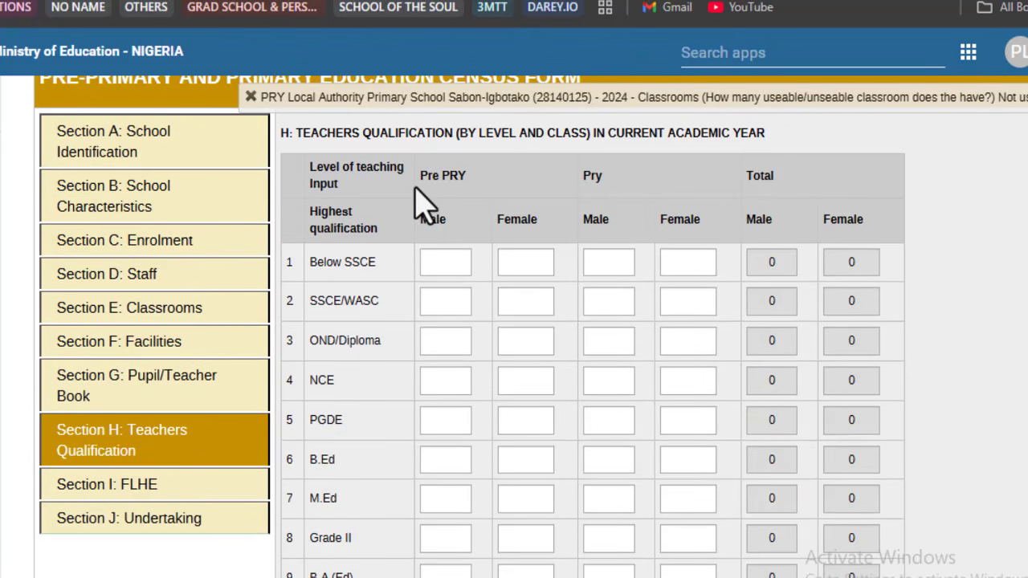
{"action": "left_click_drag", "start_coordinate": [420, 177], "coordinate": [468, 179]}
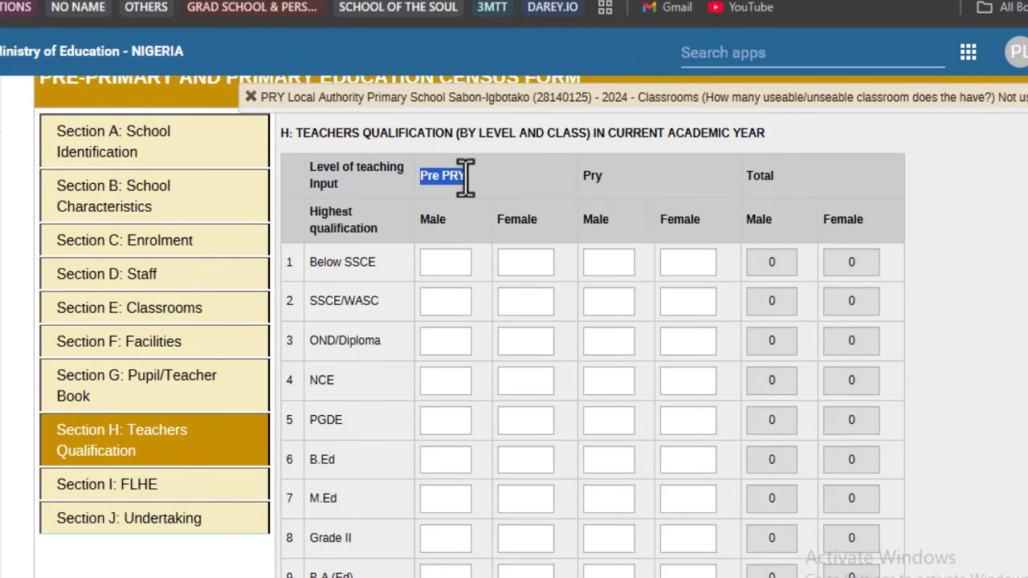
{"action": "left_click", "coordinate": [368, 281]}
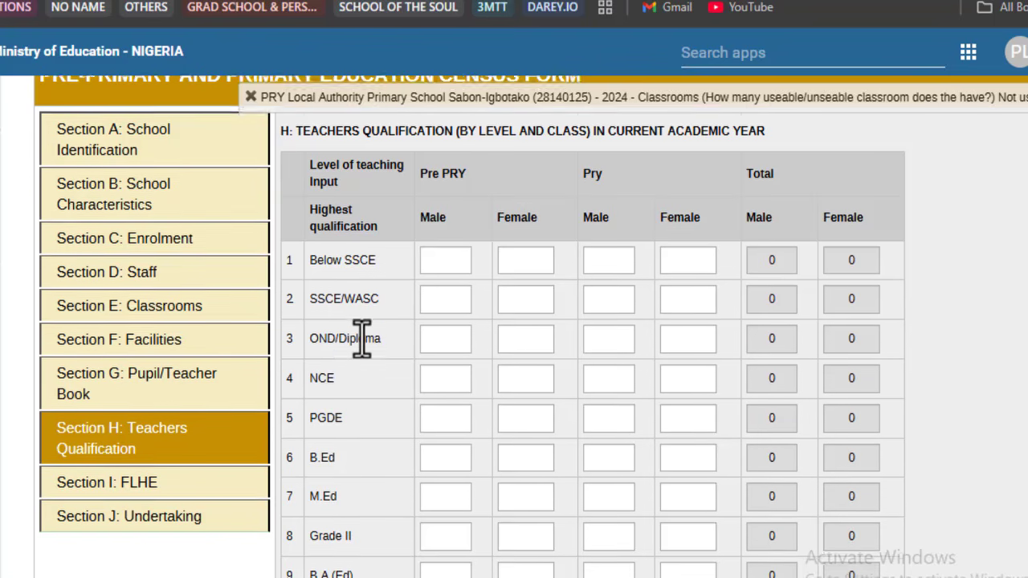
{"action": "scroll", "coordinate": [378, 321], "scroll_direction": "down", "scroll_amount": 3}
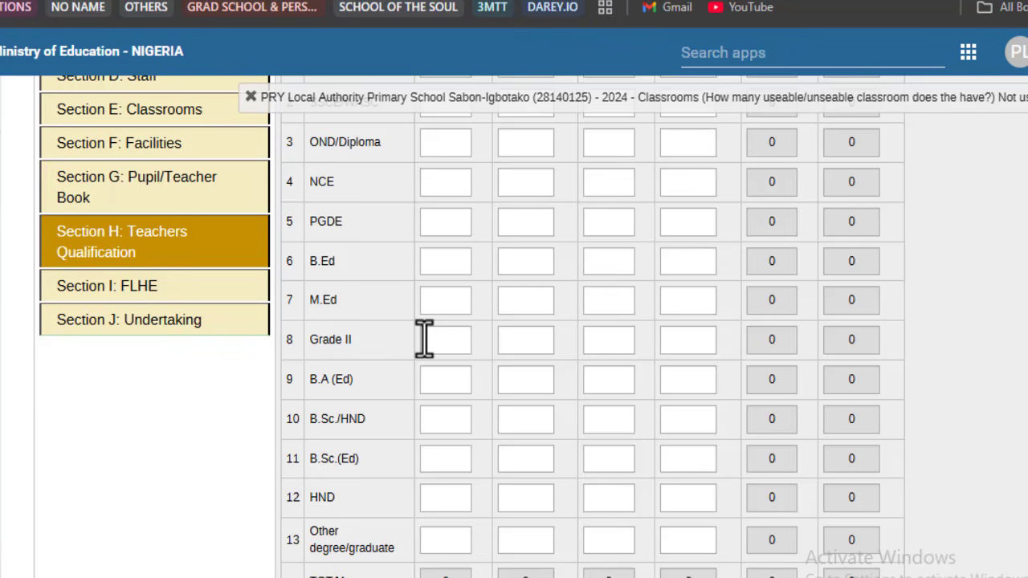
{"action": "scroll", "coordinate": [424, 339], "scroll_direction": "up", "scroll_amount": 3}
{"action": "scroll", "coordinate": [484, 310], "scroll_direction": "down", "scroll_amount": 1}
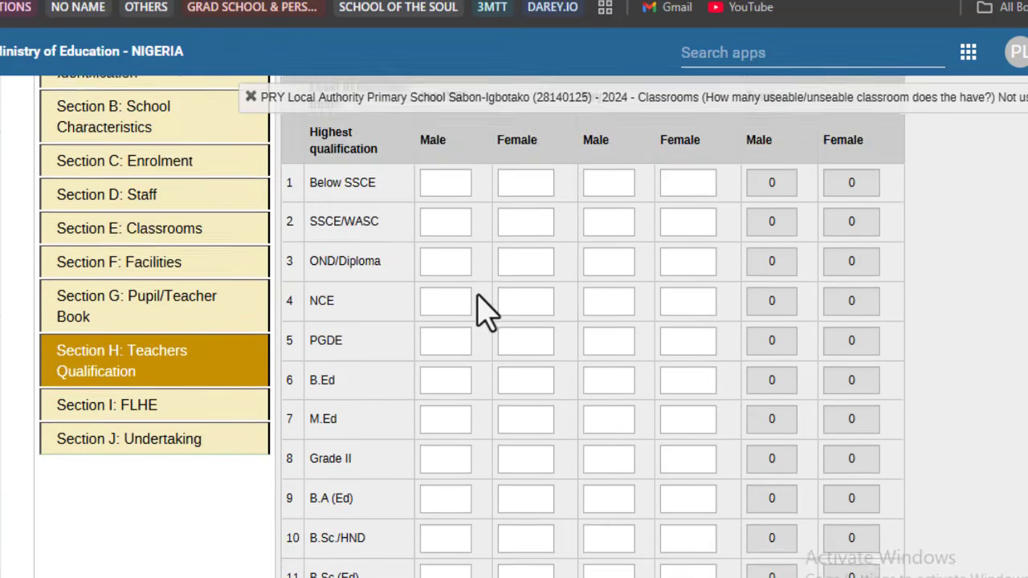
{"action": "scroll", "coordinate": [477, 295], "scroll_direction": "down", "scroll_amount": 2}
{"action": "scroll", "coordinate": [401, 310], "scroll_direction": "up", "scroll_amount": 2}
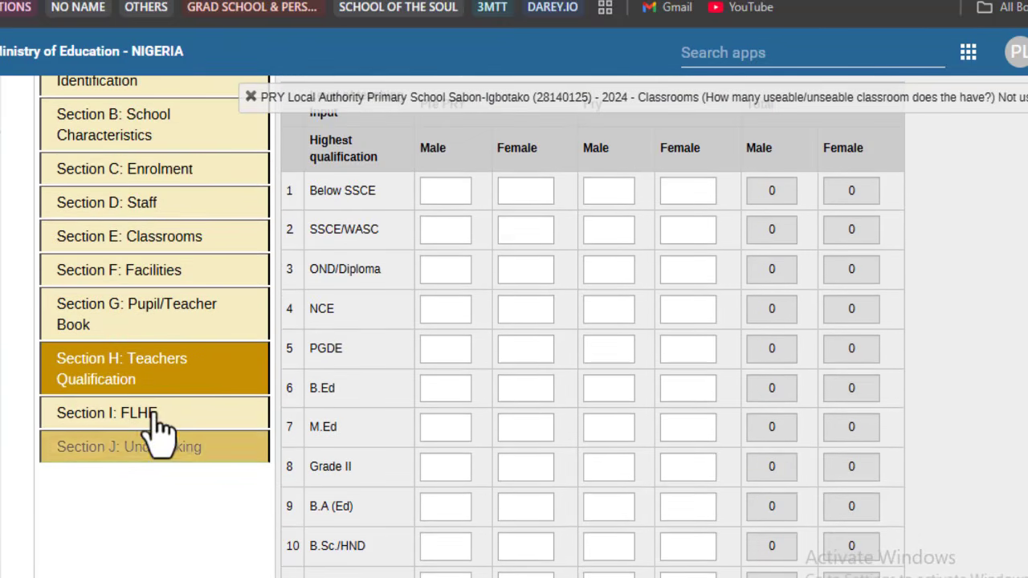
{"action": "left_click", "coordinate": [157, 416]}
{"action": "scroll", "coordinate": [643, 345], "scroll_direction": "up", "scroll_amount": 3}
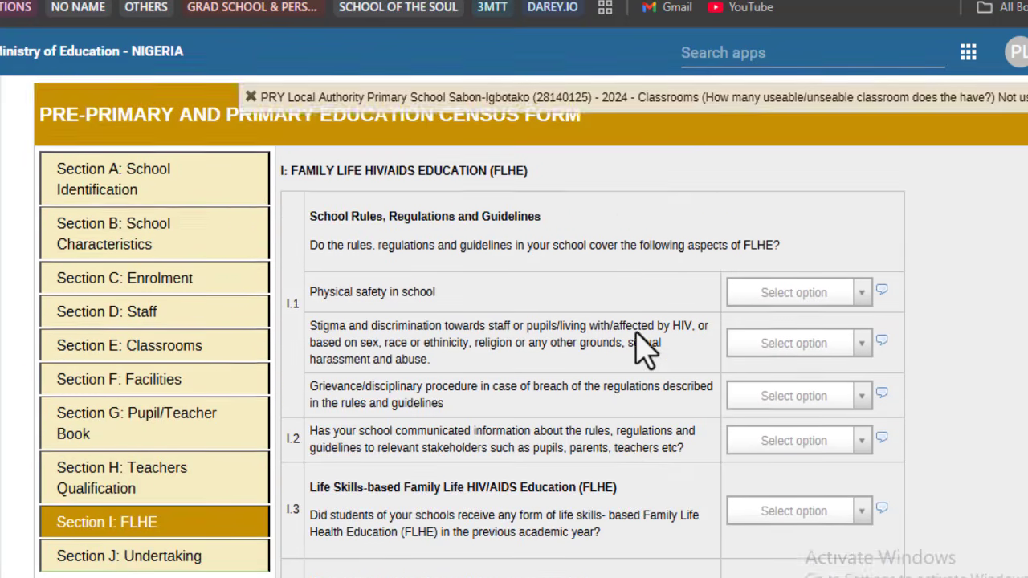
{"action": "scroll", "coordinate": [642, 347], "scroll_direction": "up", "scroll_amount": 2}
{"action": "scroll", "coordinate": [642, 347], "scroll_direction": "down", "scroll_amount": 1}
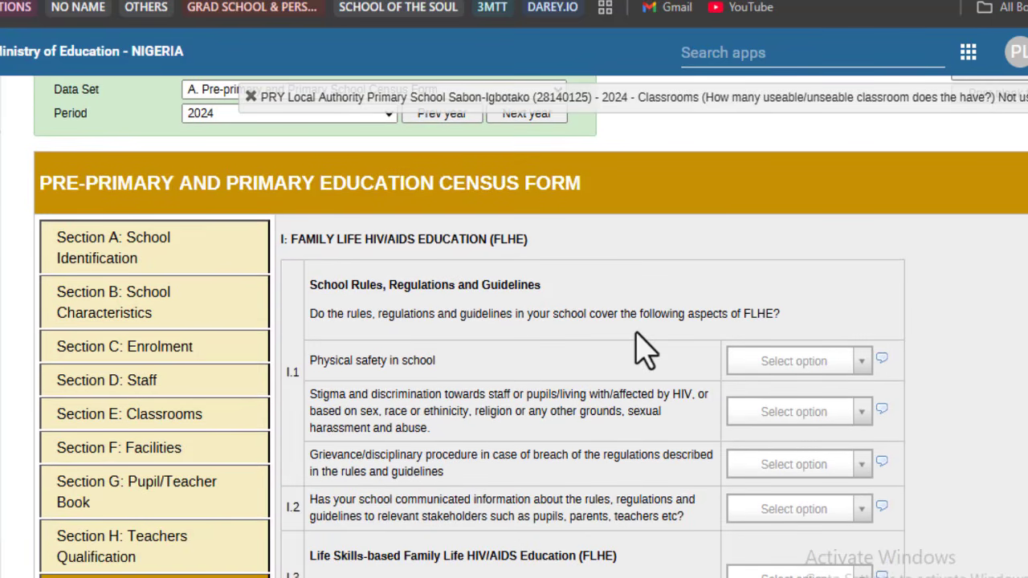
{"action": "scroll", "coordinate": [642, 347], "scroll_direction": "down", "scroll_amount": 2}
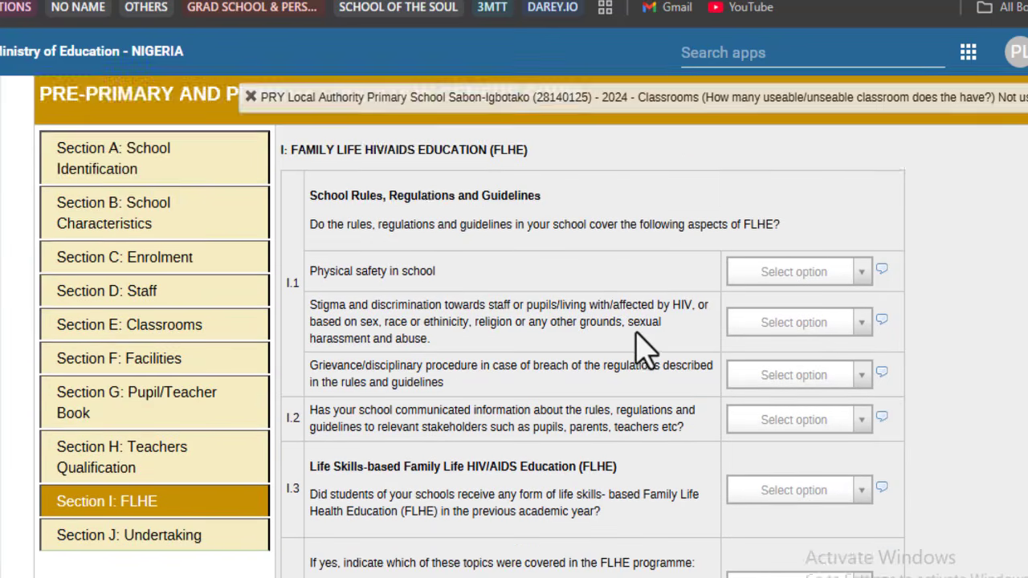
{"action": "scroll", "coordinate": [631, 298], "scroll_direction": "down", "scroll_amount": 1}
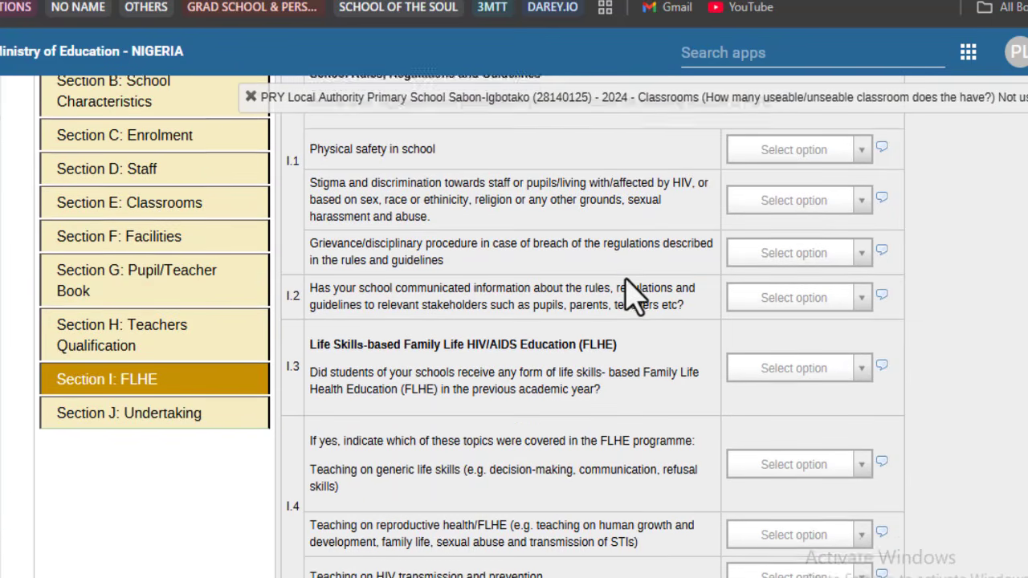
{"action": "scroll", "coordinate": [631, 298], "scroll_direction": "down", "scroll_amount": 2}
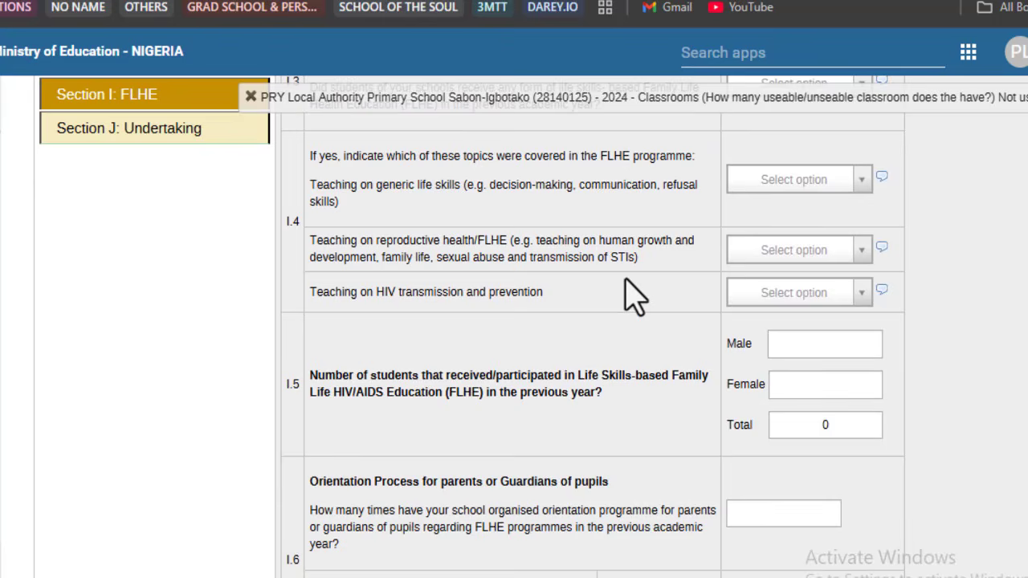
{"action": "scroll", "coordinate": [634, 297], "scroll_direction": "down", "scroll_amount": 3}
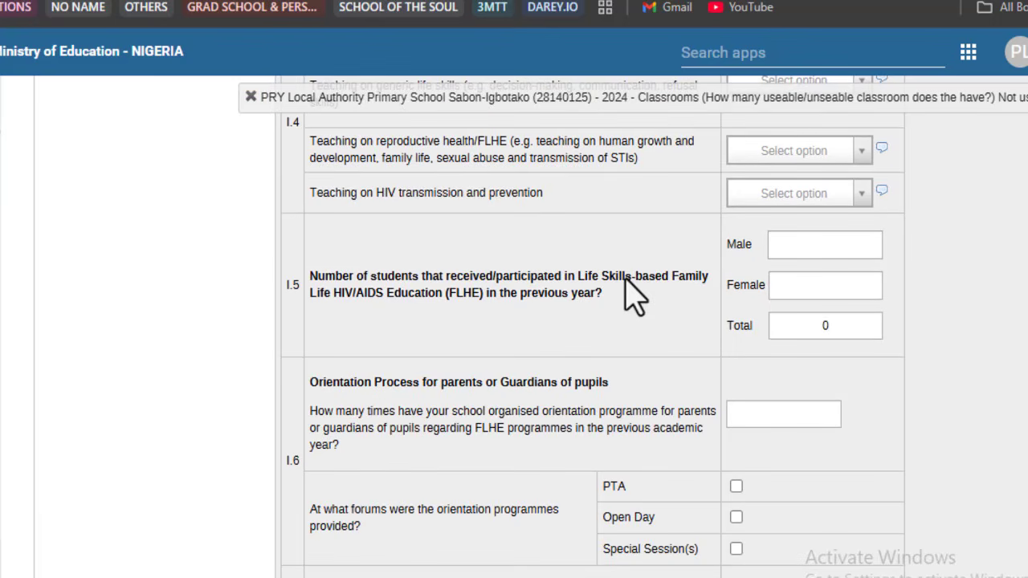
{"action": "scroll", "coordinate": [631, 298], "scroll_direction": "up", "scroll_amount": 10}
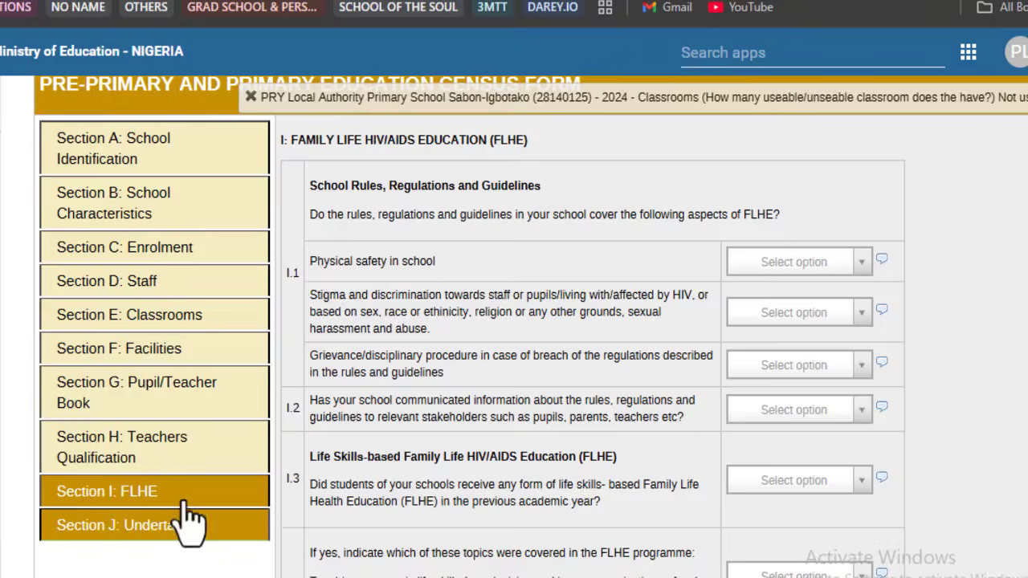
Step: In Section J, enter the head teacher's name, telephone and signature, dated 10-11-2025
{"action": "left_click", "coordinate": [192, 526]}
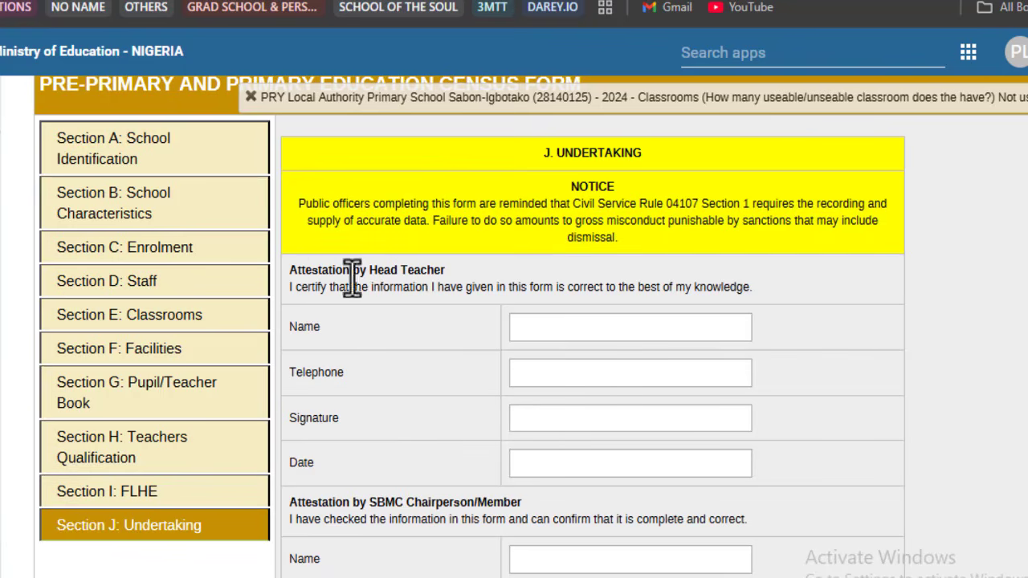
{"action": "left_click_drag", "start_coordinate": [292, 271], "coordinate": [446, 271]}
{"action": "left_click", "coordinate": [537, 329]}
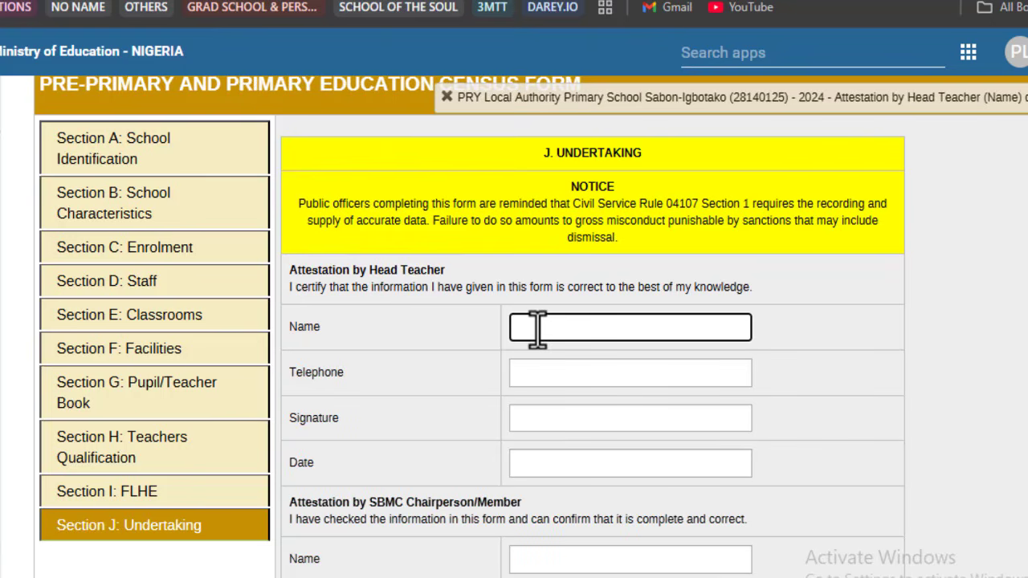
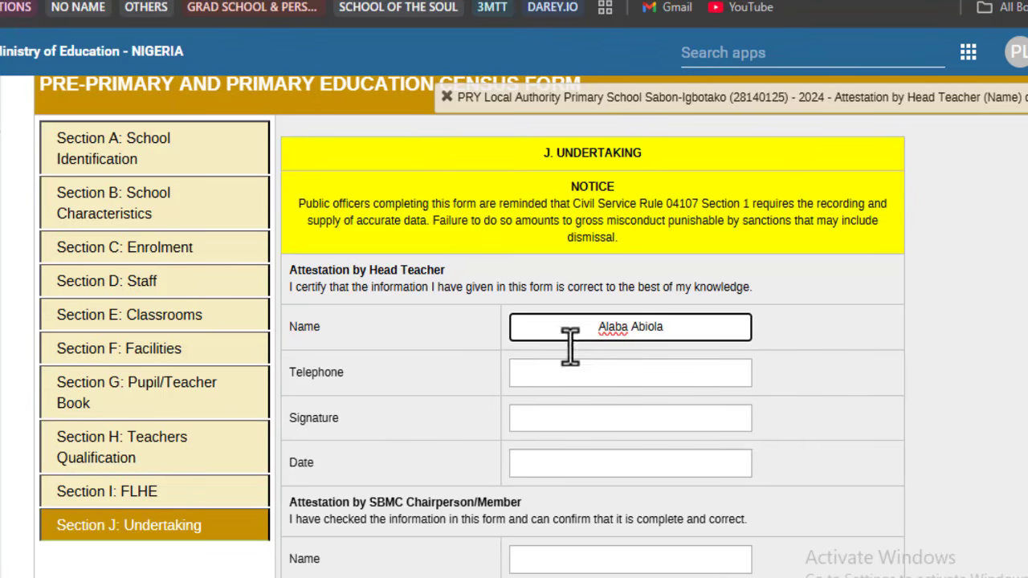
{"action": "left_click", "coordinate": [646, 384]}
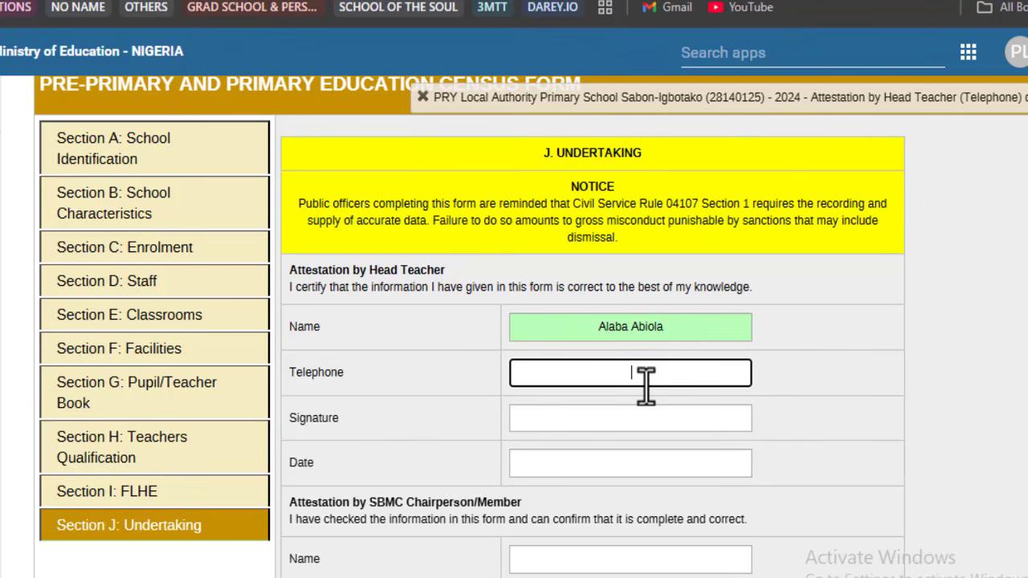
{"action": "left_click", "coordinate": [661, 419]}
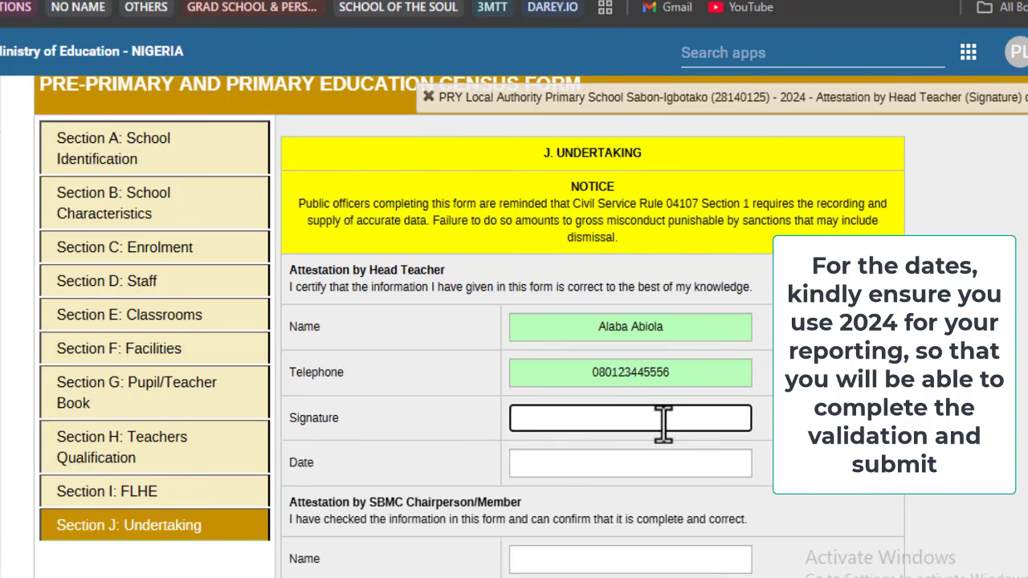
{"action": "left_click", "coordinate": [655, 465]}
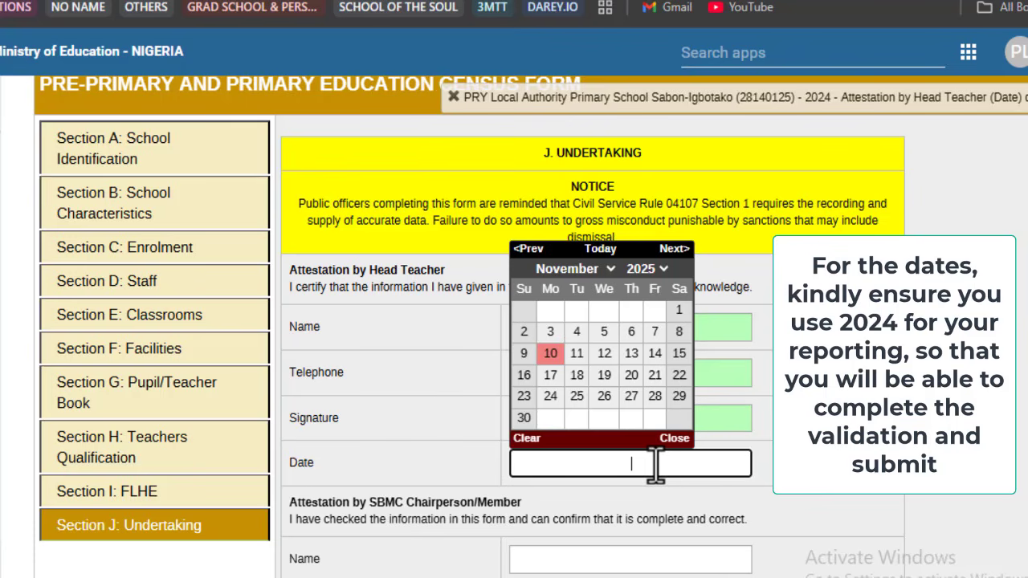
{"action": "left_click", "coordinate": [551, 354]}
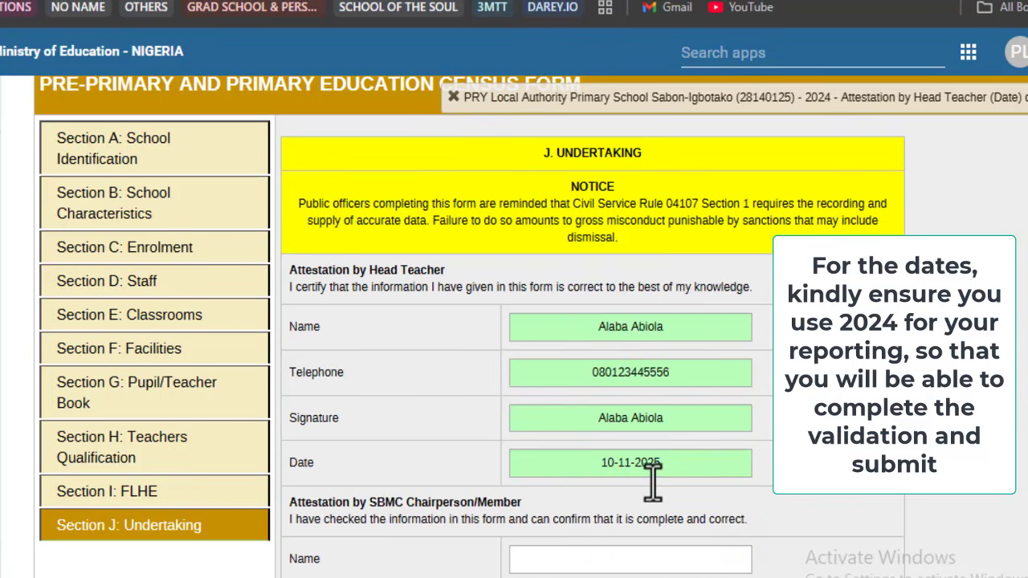
{"action": "scroll", "coordinate": [652, 480], "scroll_direction": "down", "scroll_amount": 2}
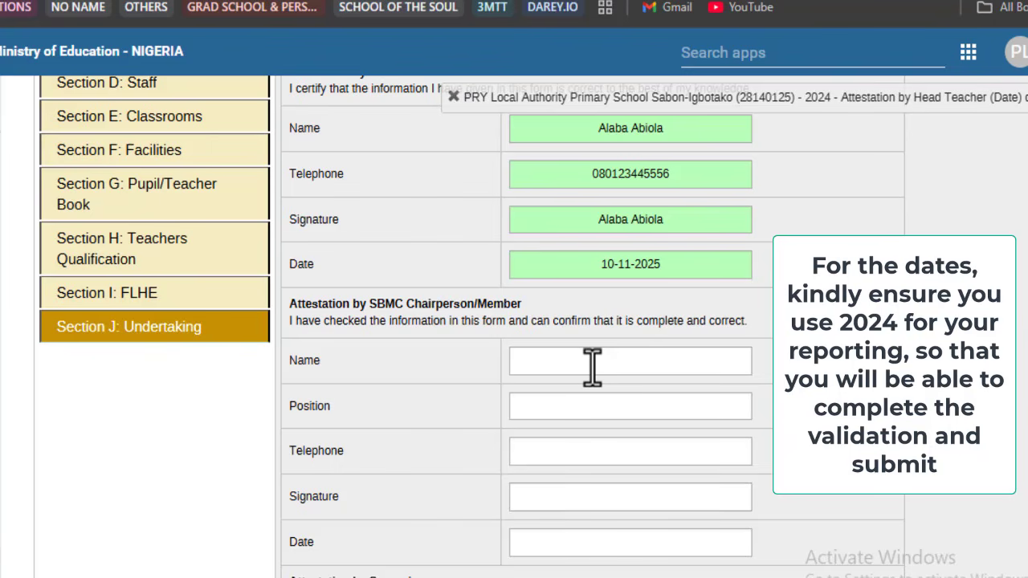
{"action": "scroll", "coordinate": [592, 368], "scroll_direction": "down", "scroll_amount": 5}
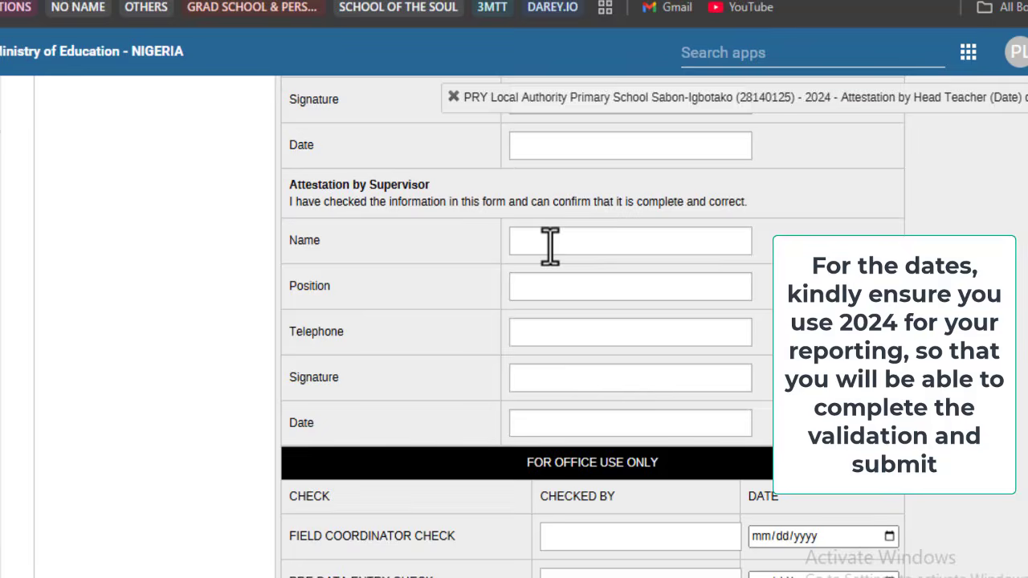
{"action": "scroll", "coordinate": [549, 245], "scroll_direction": "down", "scroll_amount": 2}
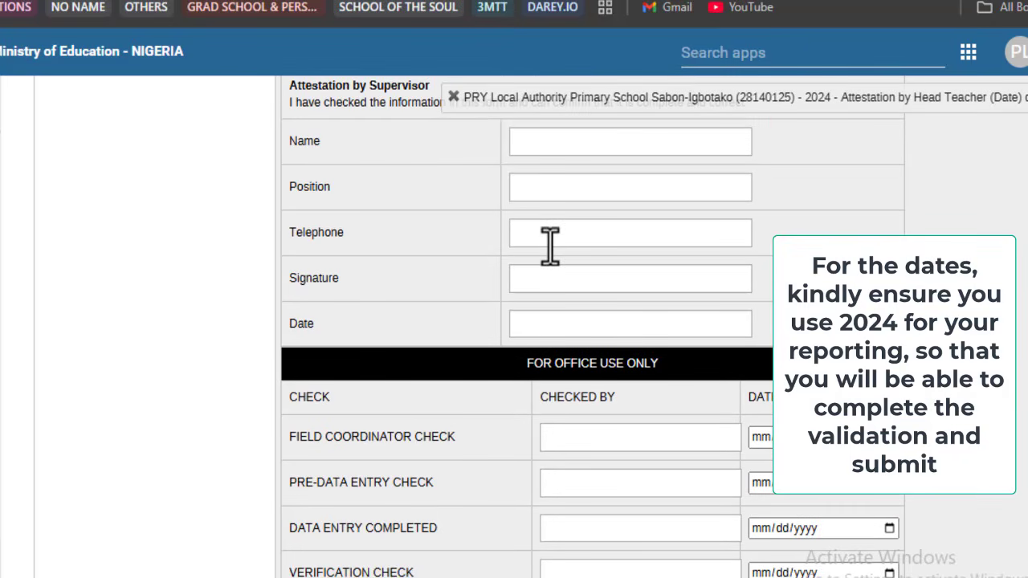
{"action": "scroll", "coordinate": [551, 241], "scroll_direction": "down", "scroll_amount": 1}
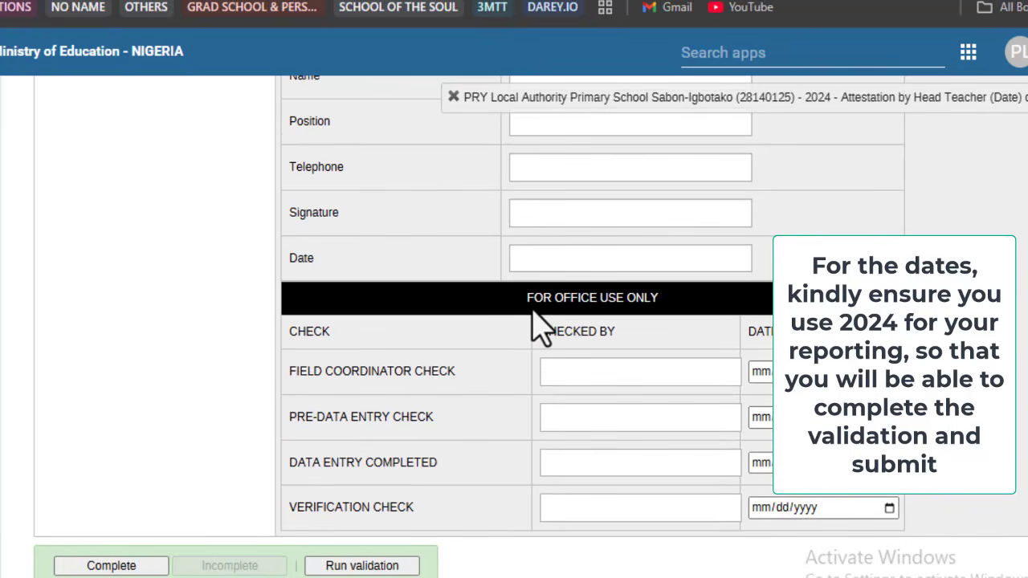
{"action": "left_click_drag", "start_coordinate": [528, 298], "coordinate": [671, 313]}
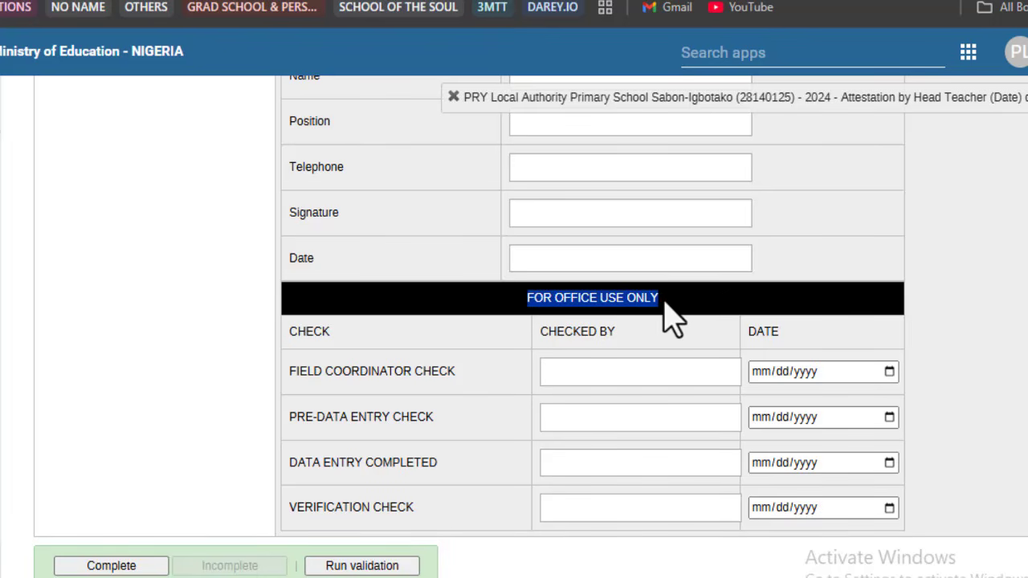
{"action": "left_click", "coordinate": [664, 304]}
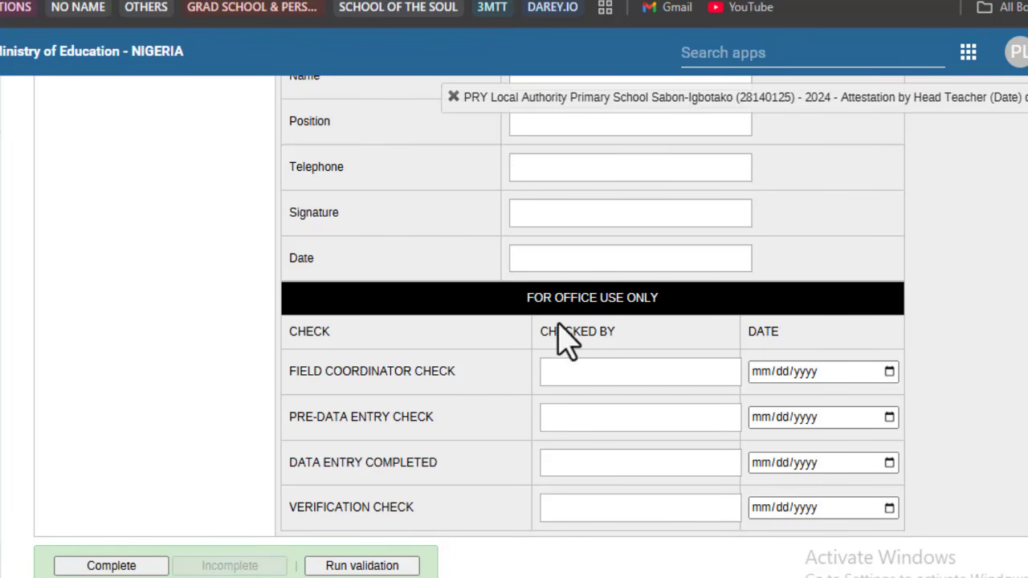
{"action": "scroll", "coordinate": [387, 333], "scroll_direction": "up", "scroll_amount": 5}
{"action": "scroll", "coordinate": [387, 333], "scroll_direction": "up", "scroll_amount": 6}
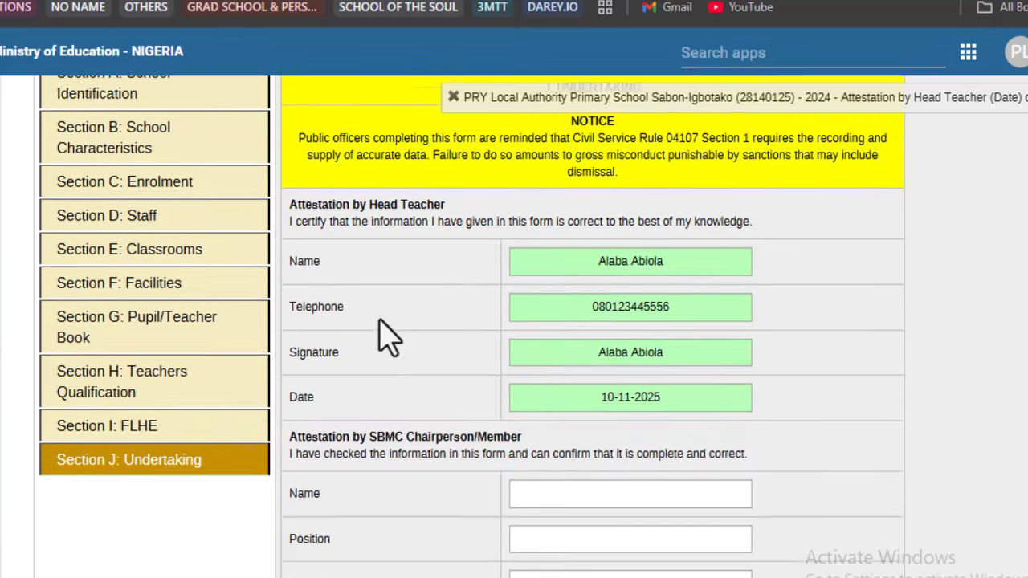
{"action": "scroll", "coordinate": [390, 321], "scroll_direction": "down", "scroll_amount": 7}
{"action": "scroll", "coordinate": [385, 326], "scroll_direction": "down", "scroll_amount": 4}
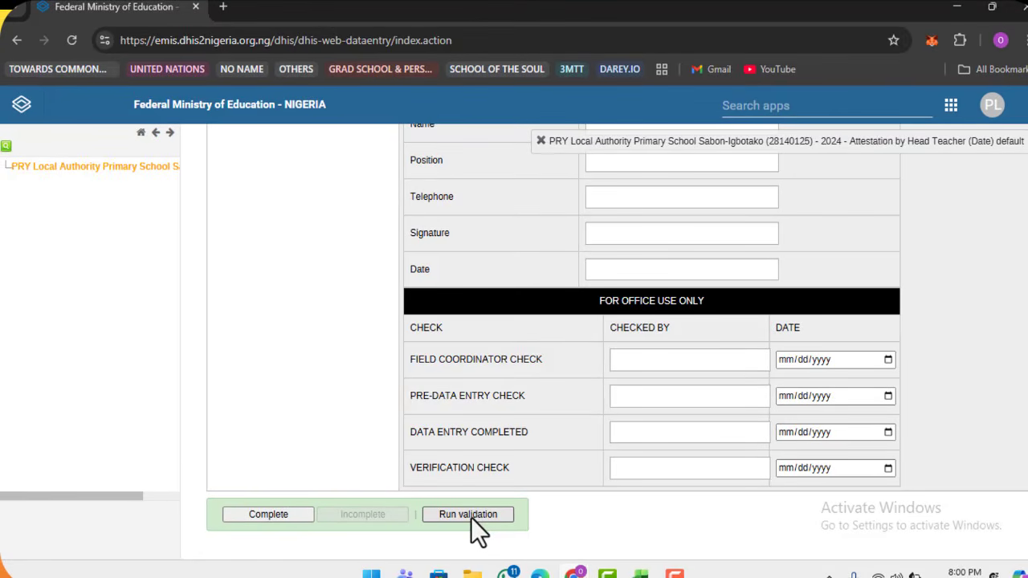
{"action": "left_click", "coordinate": [471, 515]}
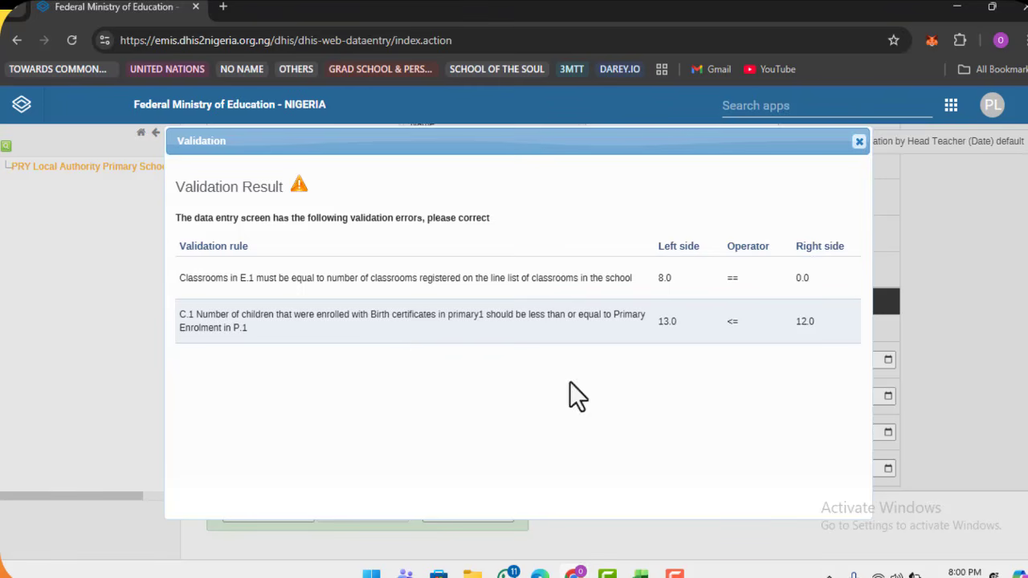
{"action": "double_click", "coordinate": [669, 330]}
{"action": "left_click", "coordinate": [809, 332]}
{"action": "double_click", "coordinate": [809, 329]}
{"action": "left_click", "coordinate": [859, 143]}
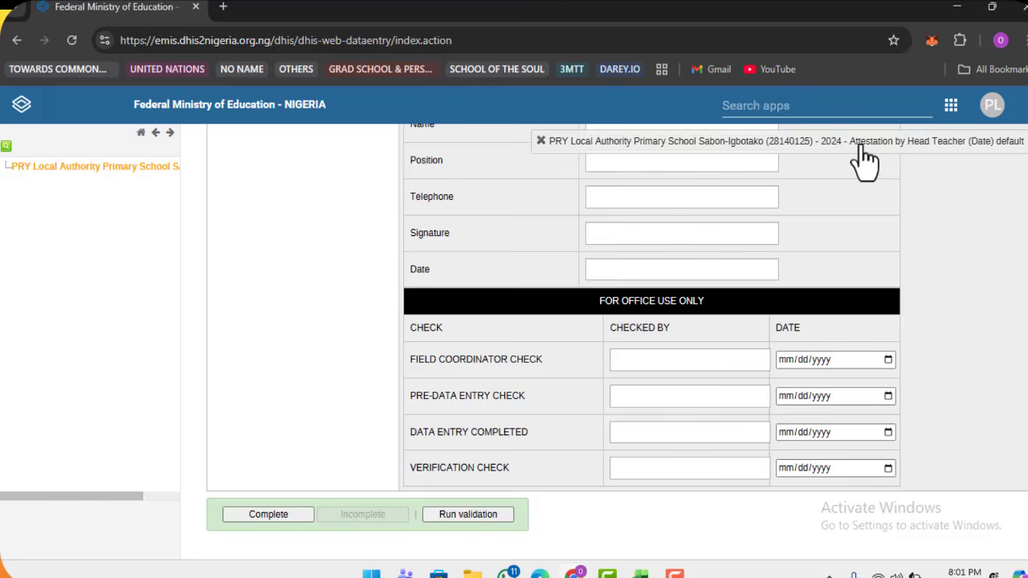
Step: Fix the Others Primary 1 female birth-certificate count in Section C and confirm completion
{"action": "scroll", "coordinate": [321, 372], "scroll_direction": "up", "scroll_amount": 2}
{"action": "scroll", "coordinate": [316, 358], "scroll_direction": "up", "scroll_amount": 5}
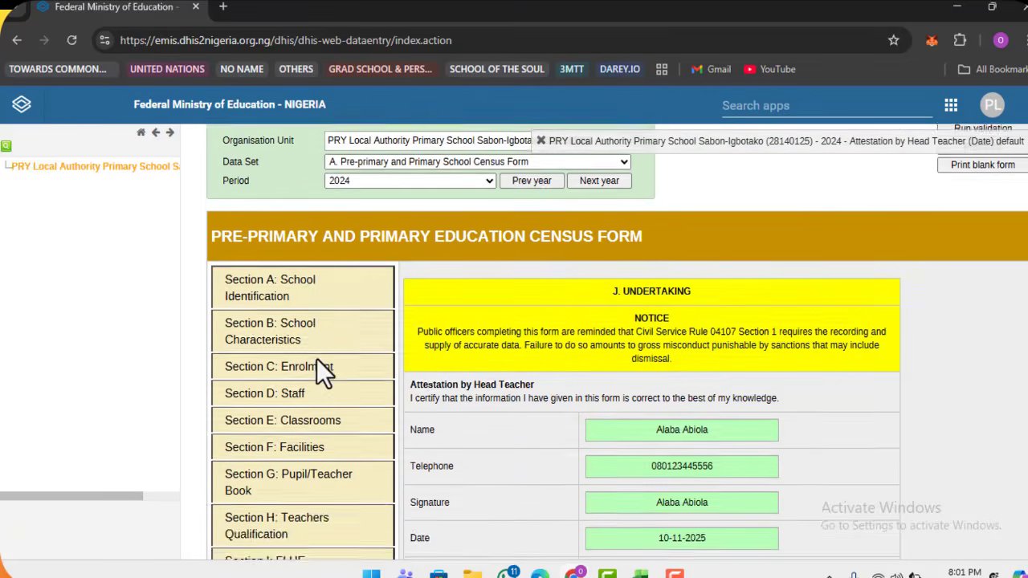
{"action": "scroll", "coordinate": [322, 378], "scroll_direction": "down", "scroll_amount": 1}
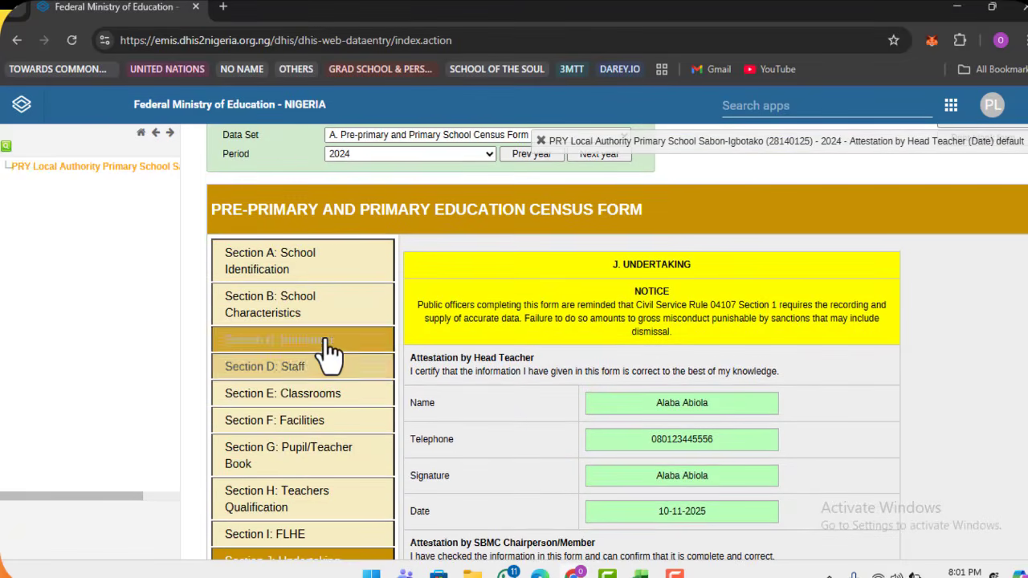
{"action": "left_click", "coordinate": [326, 340]}
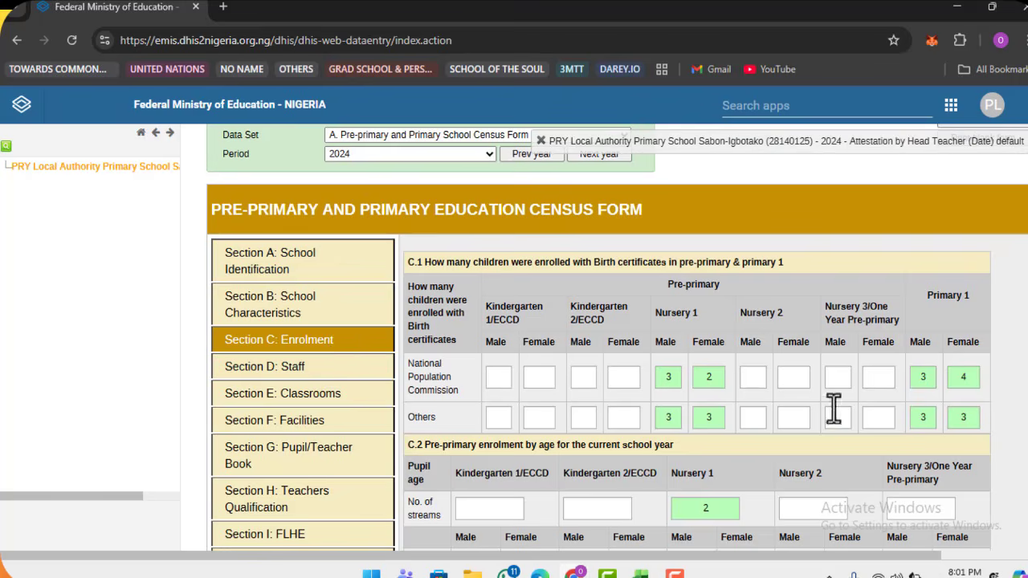
{"action": "left_click", "coordinate": [963, 417]}
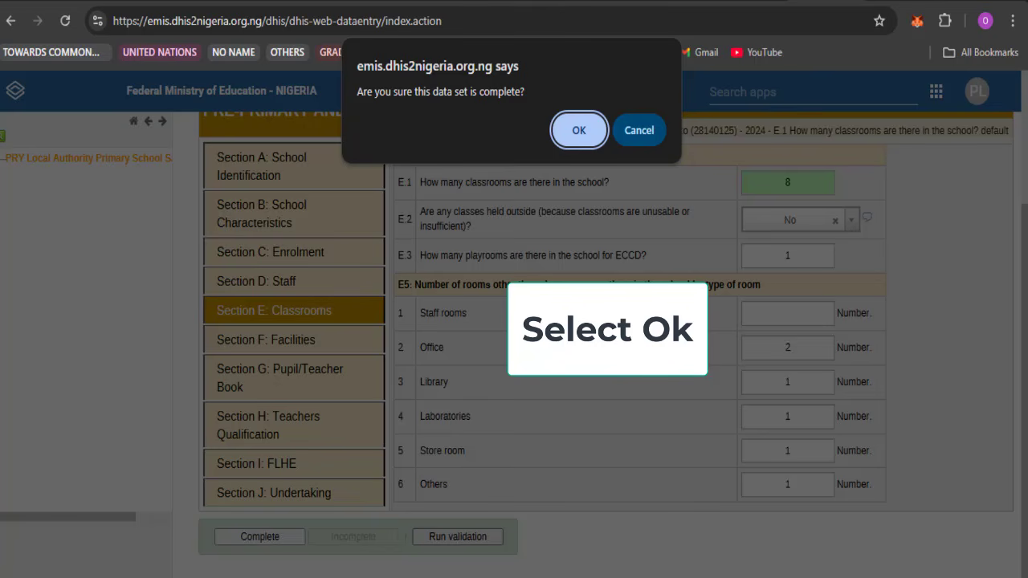
{"action": "key", "text": "Return"}
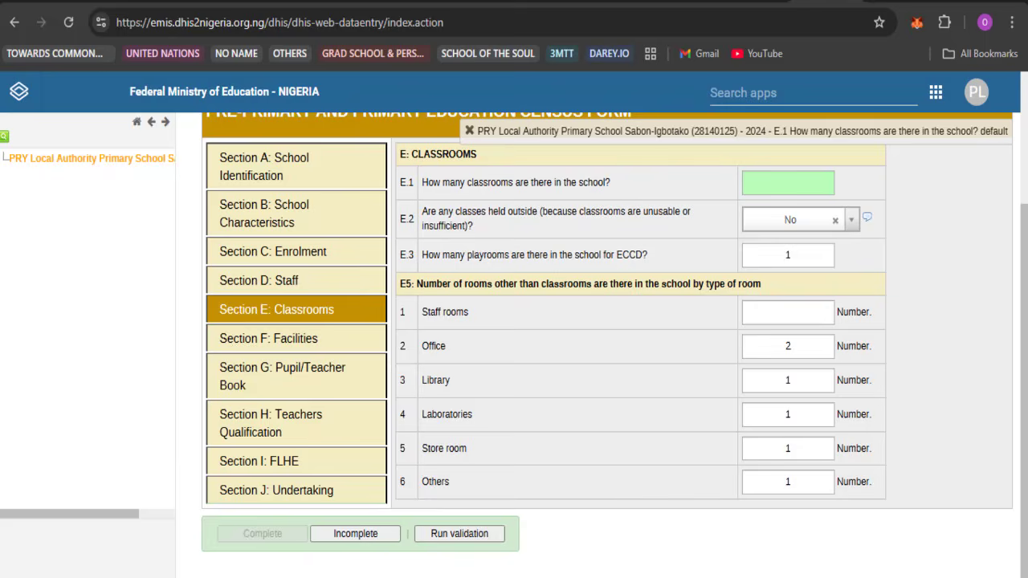